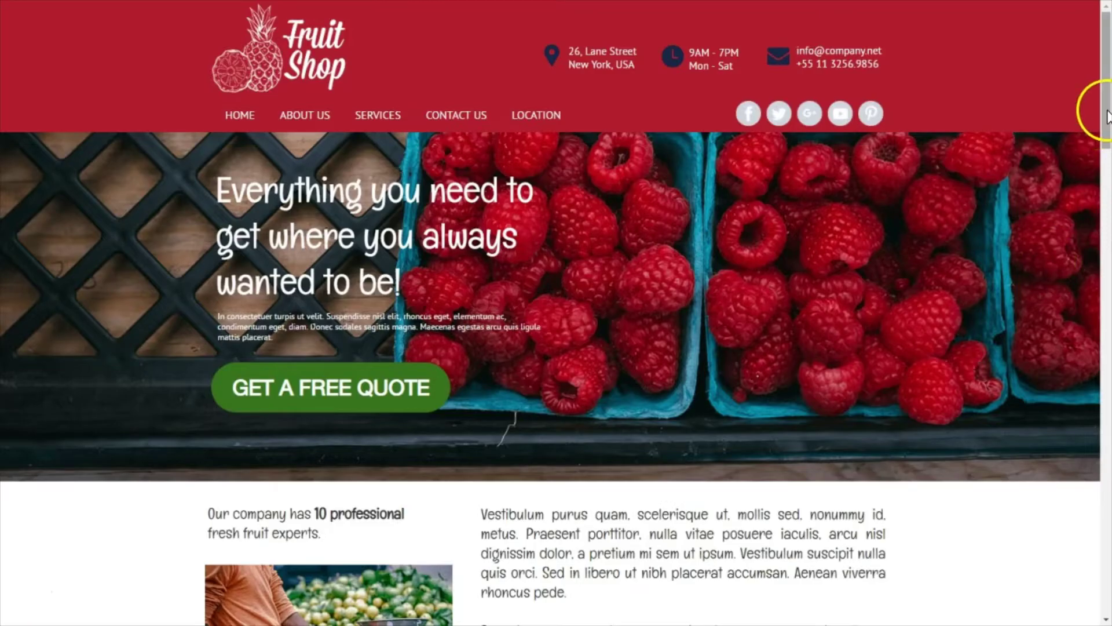
- Examine the Location section with its heading and embedded map near the end of the finished Fruit Shop page
{"action": "left_click_drag", "start_coordinate": [1104, 119], "coordinate": [1106, 549]}
{"action": "left_click_drag", "start_coordinate": [1109, 509], "coordinate": [1110, 520]}
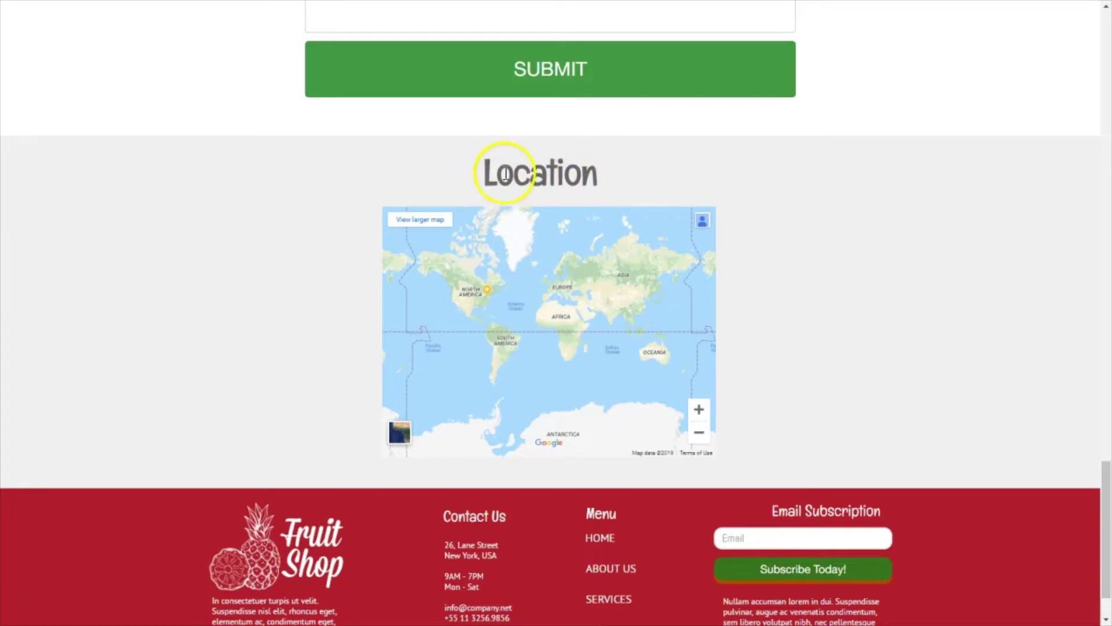
{"action": "left_click", "coordinate": [598, 174]}
{"action": "left_click_drag", "start_coordinate": [598, 175], "coordinate": [482, 171]}
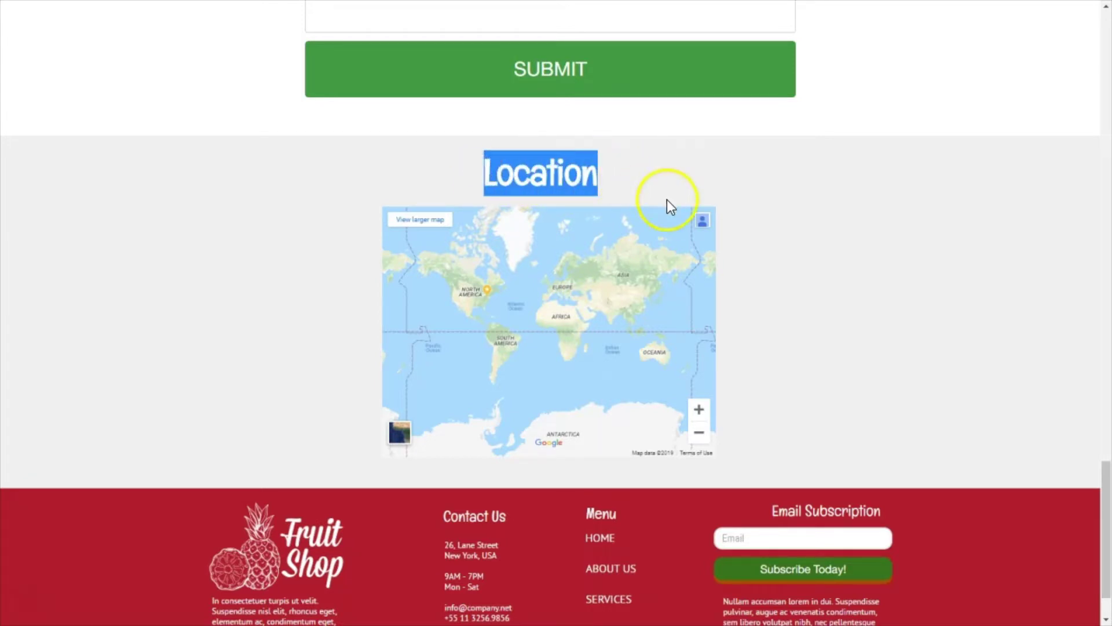
{"action": "left_click", "coordinate": [834, 298]}
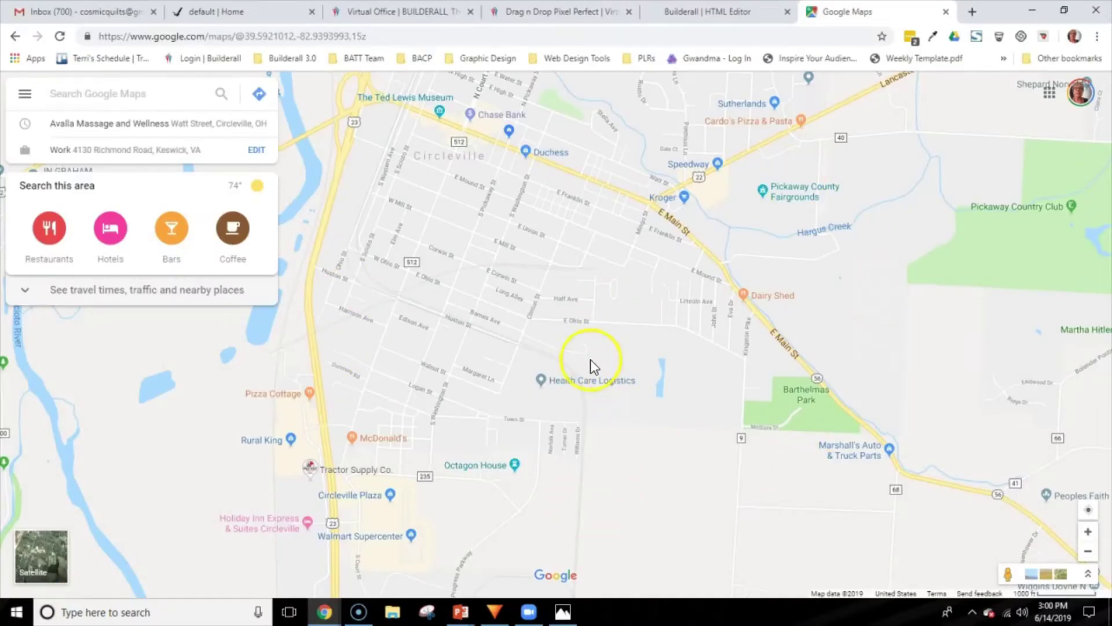
- Switch to Google Maps, search for "builderall" and open the Builderall LLC place in Orlando, FL
{"action": "left_click", "coordinate": [77, 95]}
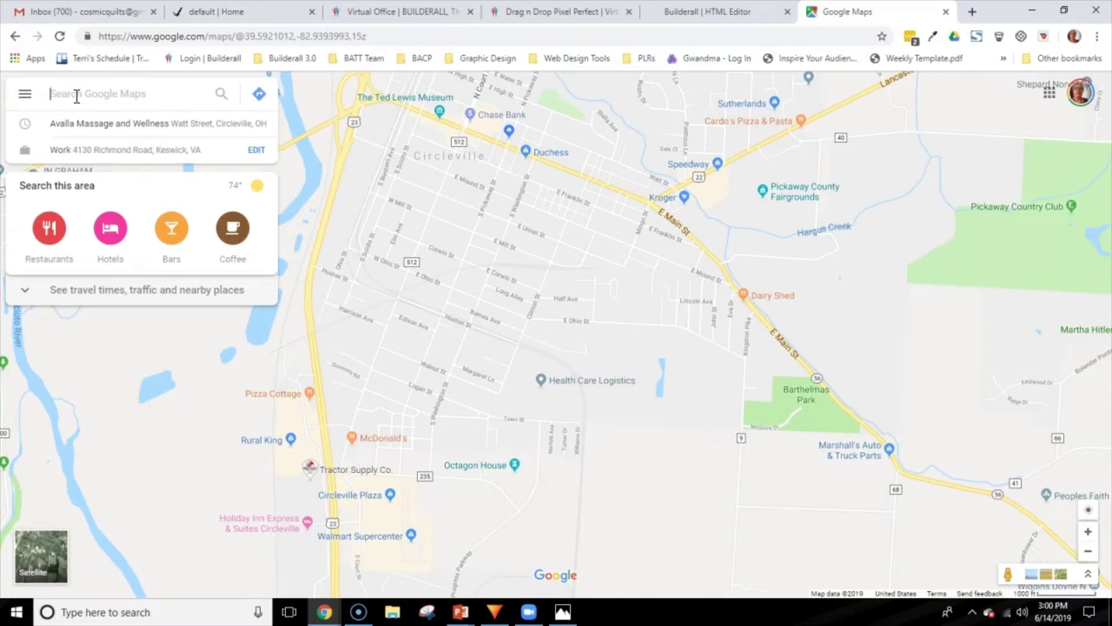
{"action": "type", "text": "builderall"}
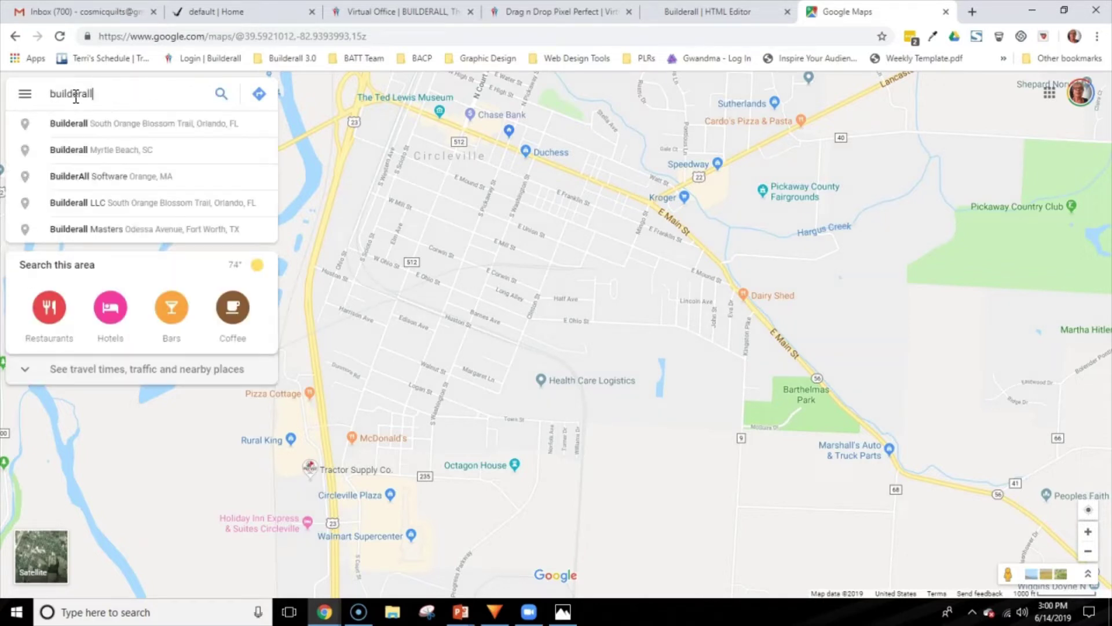
{"action": "left_click", "coordinate": [75, 210]}
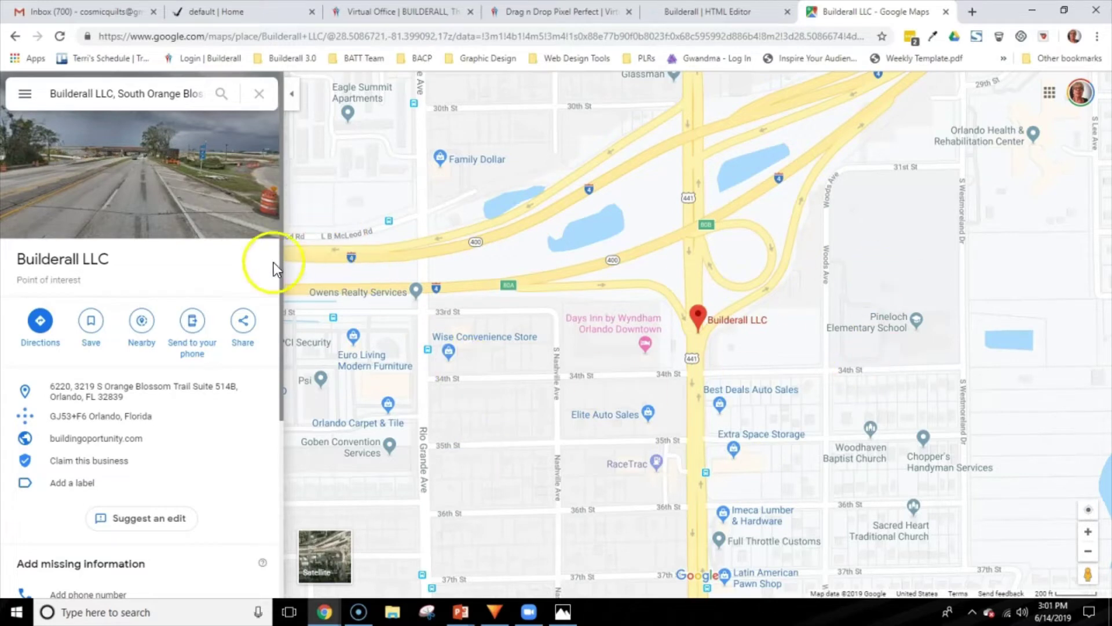
- Copy the medium-size map embed HTML from the sharing options of Builderall LLC
{"action": "left_click", "coordinate": [244, 328]}
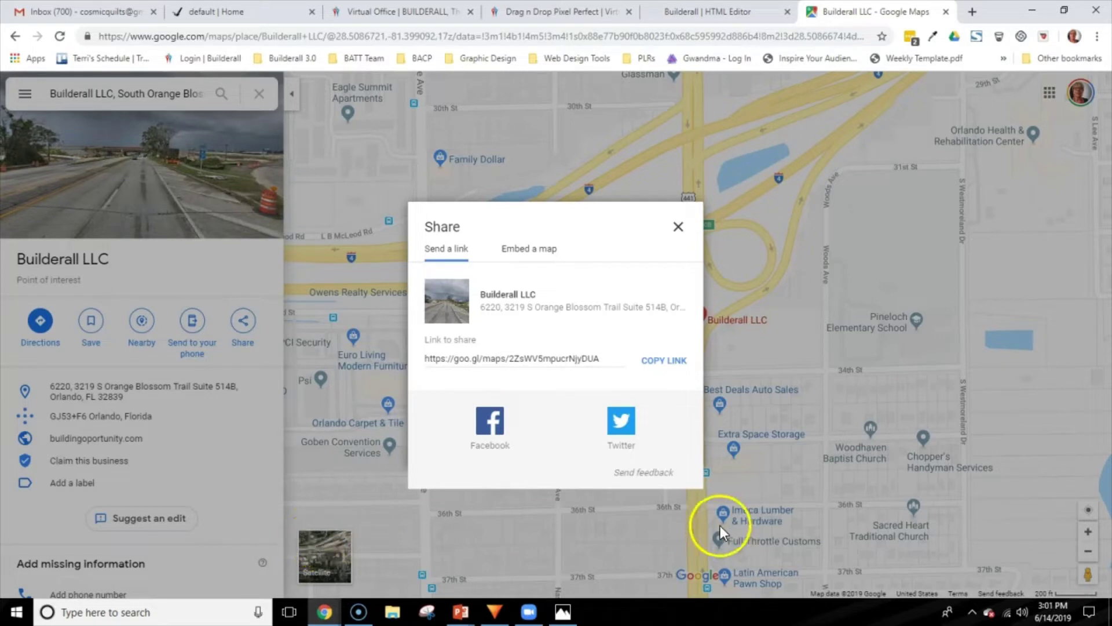
{"action": "left_click", "coordinate": [531, 252]}
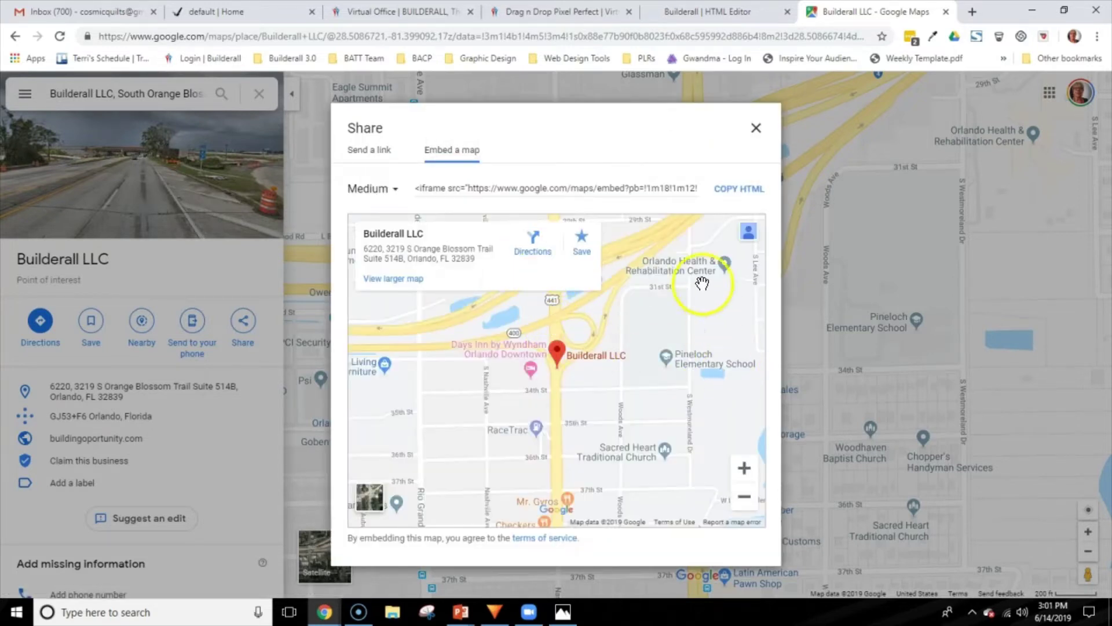
{"action": "left_click", "coordinate": [732, 194]}
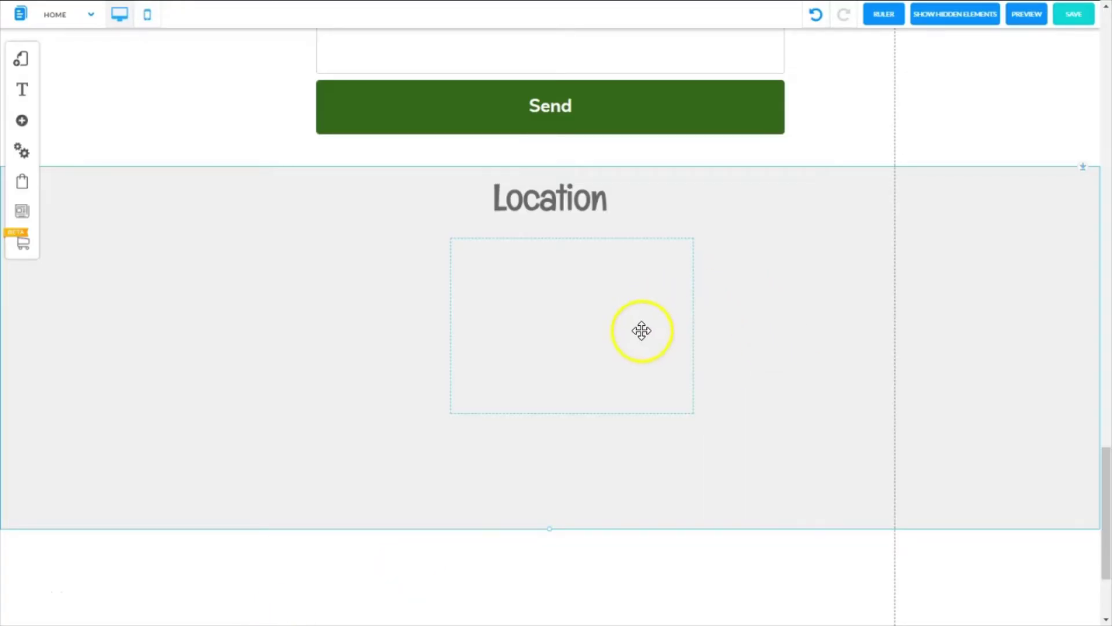
- Switch to the Builderall page editor and open the code of the empty HTML element below the Location heading
{"action": "left_click", "coordinate": [563, 303]}
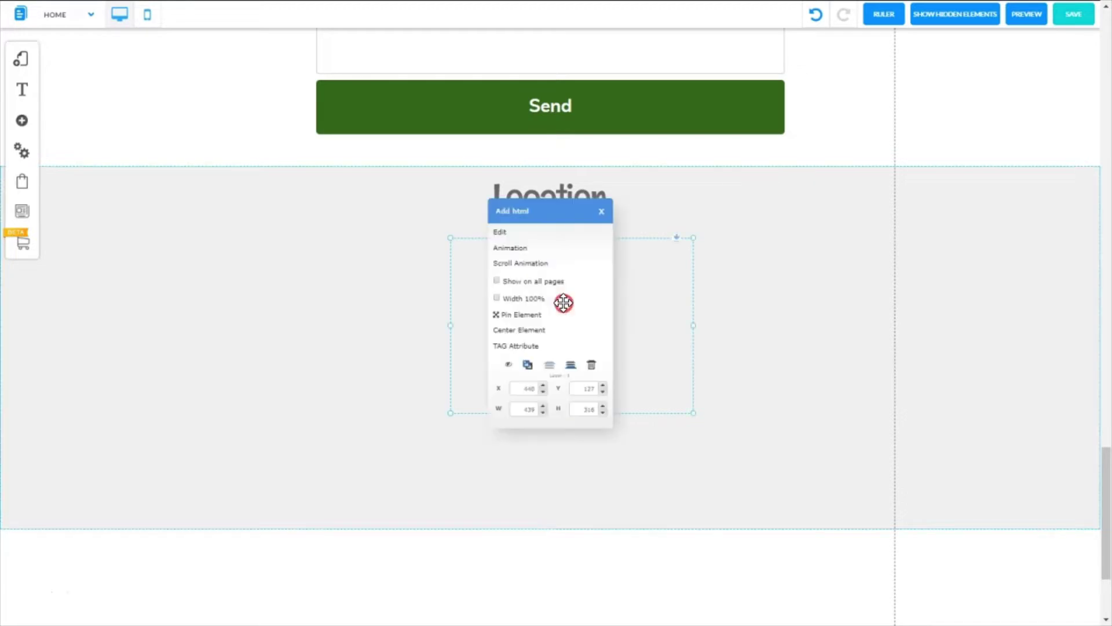
{"action": "left_click", "coordinate": [502, 232]}
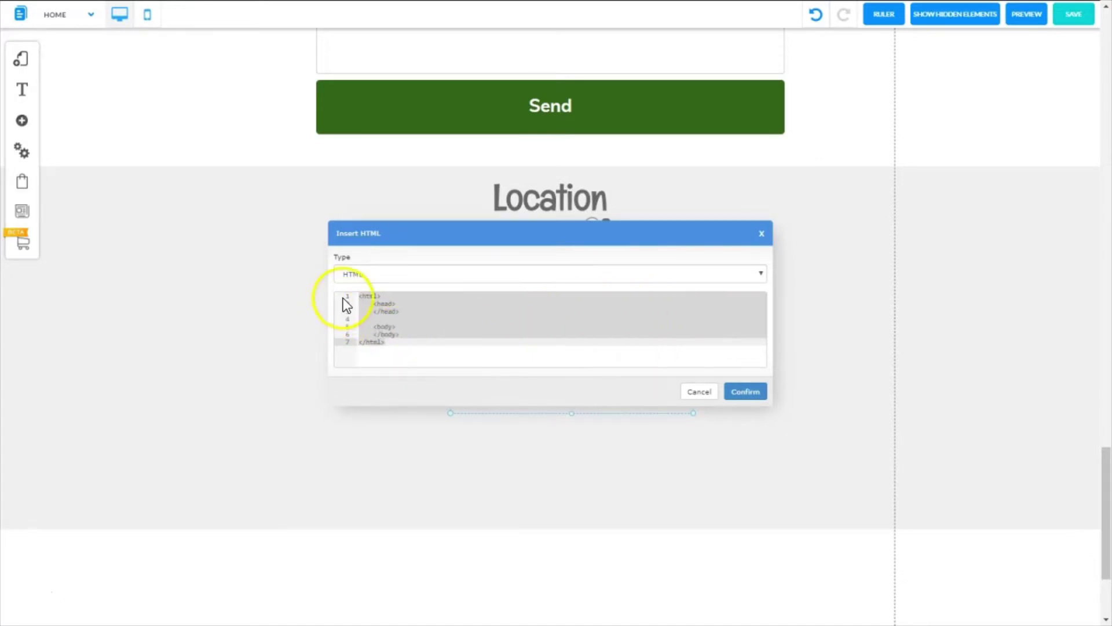
{"action": "left_click", "coordinate": [760, 272]}
{"action": "left_click", "coordinate": [752, 297]}
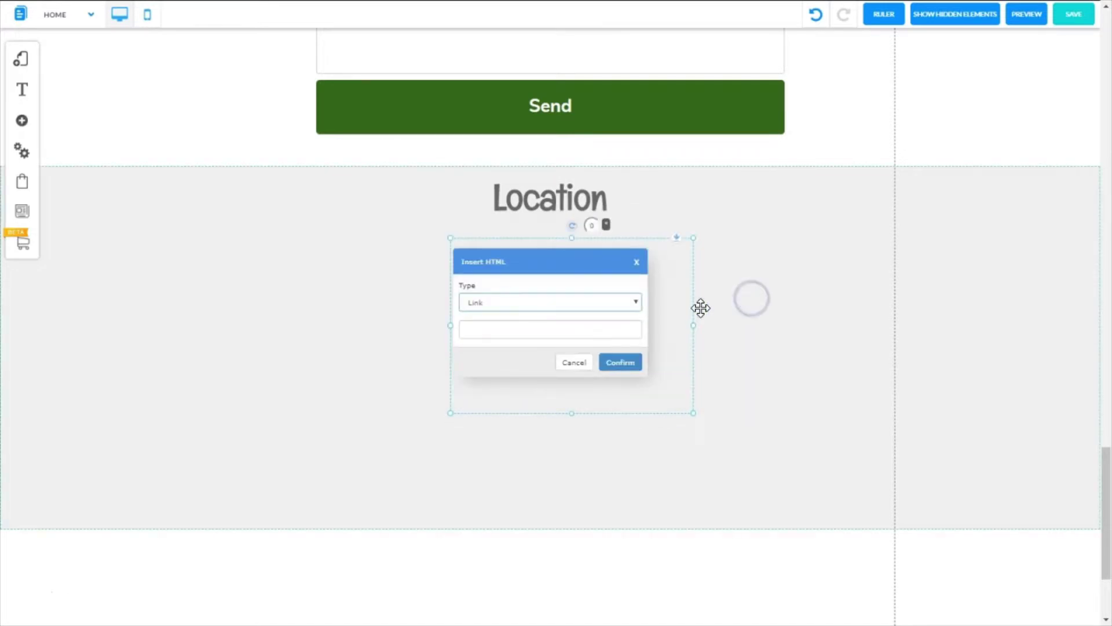
{"action": "left_click", "coordinate": [635, 302]}
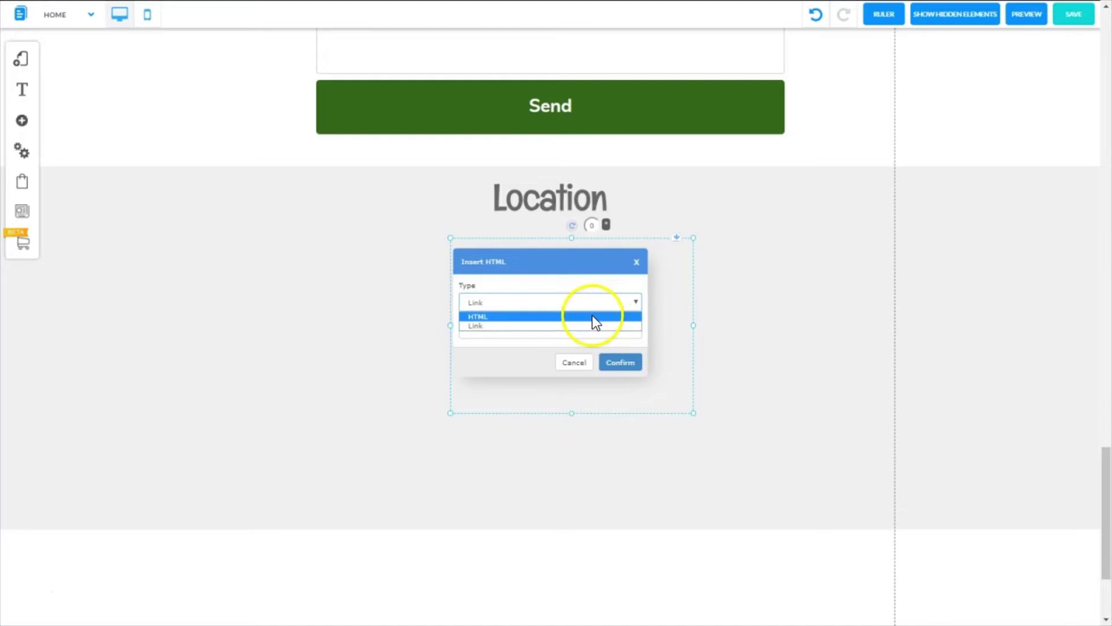
{"action": "left_click", "coordinate": [592, 316]}
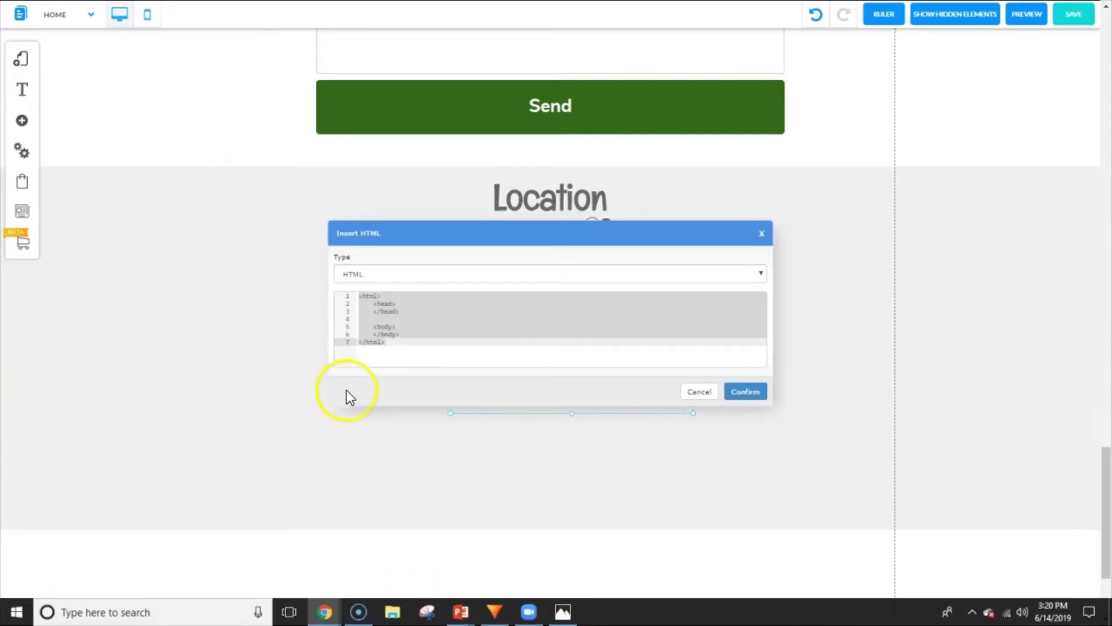
- Replace all of the default HTML code with the copied Google Maps embed code and confirm it
{"action": "left_click", "coordinate": [367, 319]}
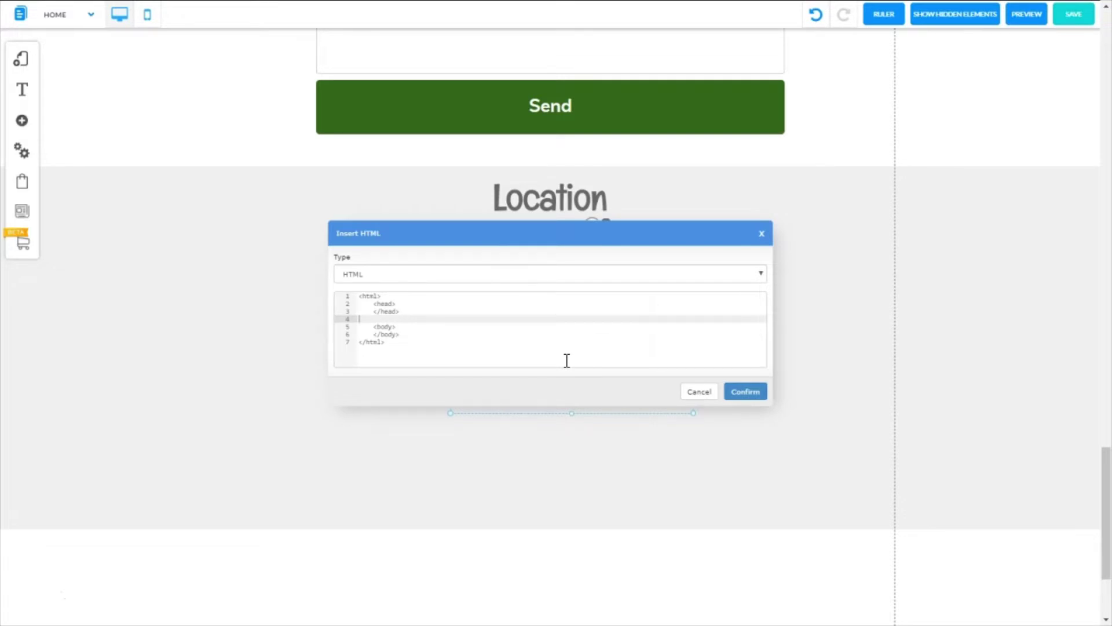
{"action": "key", "text": "ctrl+a"}
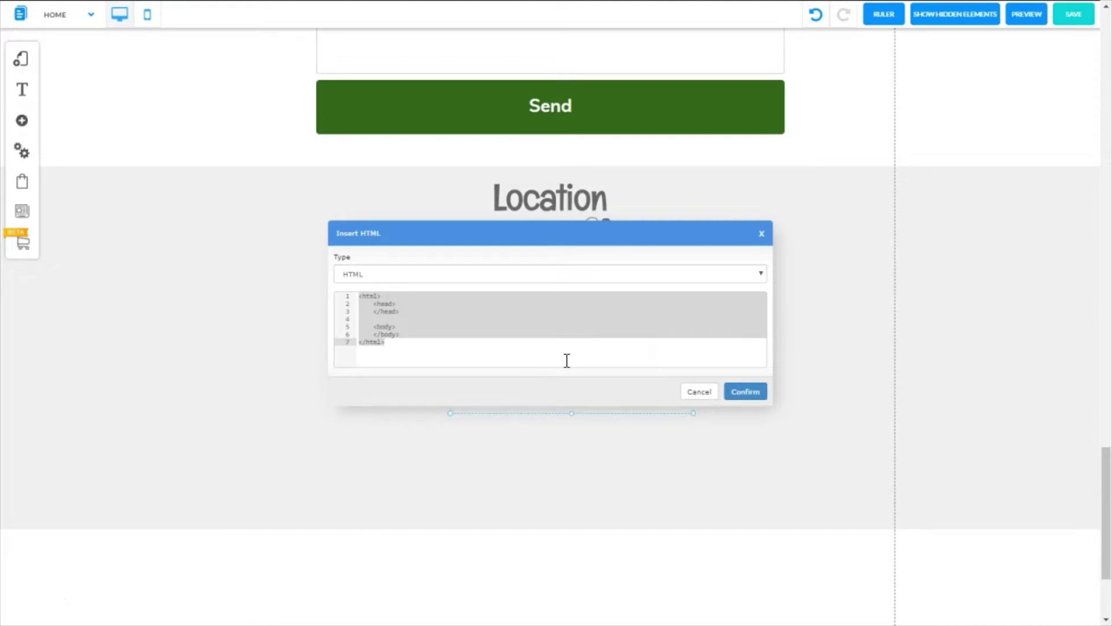
{"action": "key", "text": "ctrl+v"}
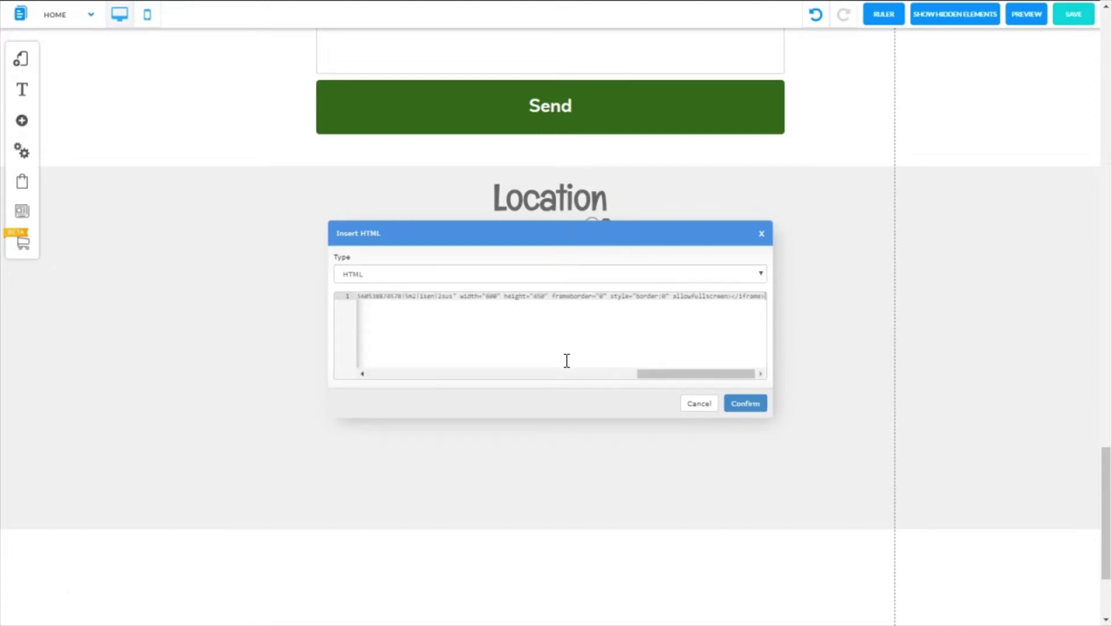
{"action": "left_click", "coordinate": [748, 405]}
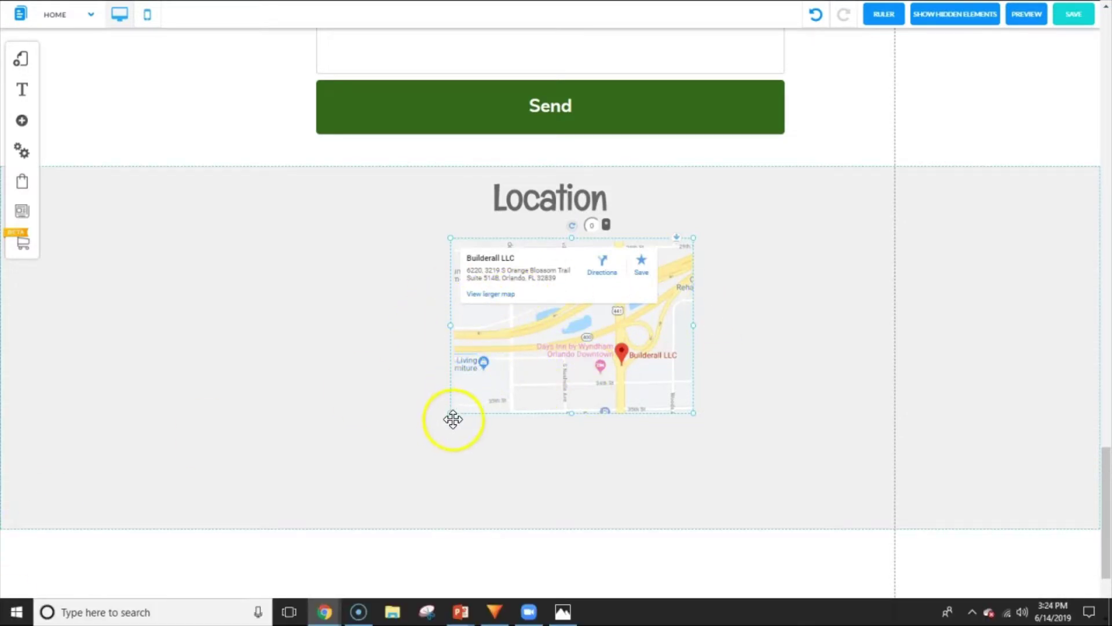
- Enlarge the map element to about 889 by 505 and center it in the Location section
{"action": "left_click_drag", "start_coordinate": [451, 415], "coordinate": [198, 519]}
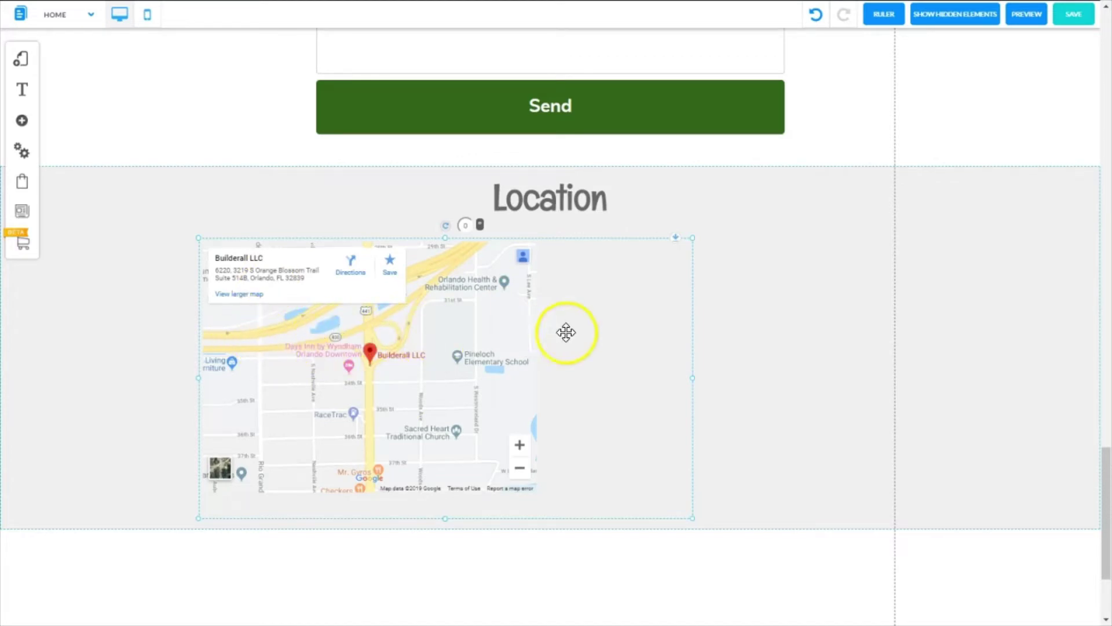
{"action": "left_click", "coordinate": [629, 262]}
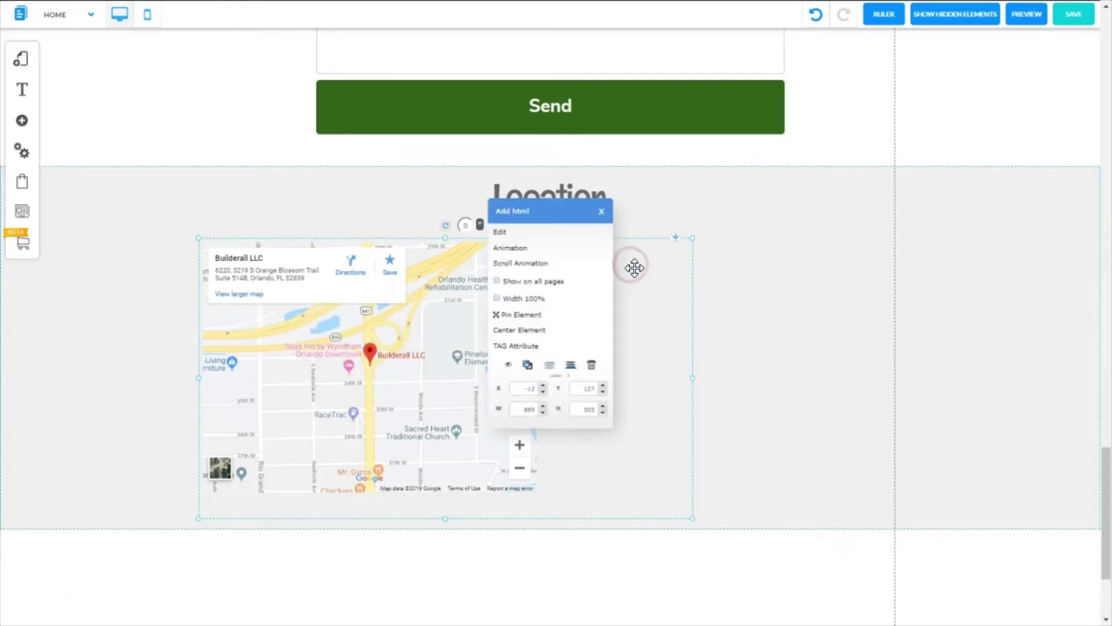
{"action": "left_click", "coordinate": [527, 336]}
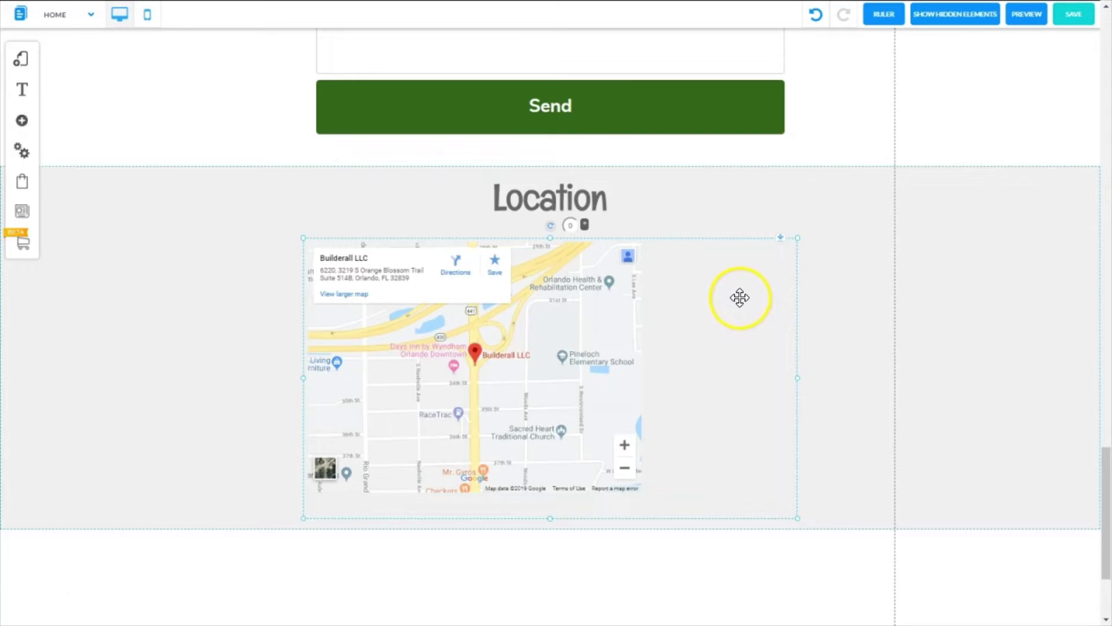
- Reopen the map element's HTML code and insert an empty line above the iframe code
{"action": "left_click", "coordinate": [591, 298]}
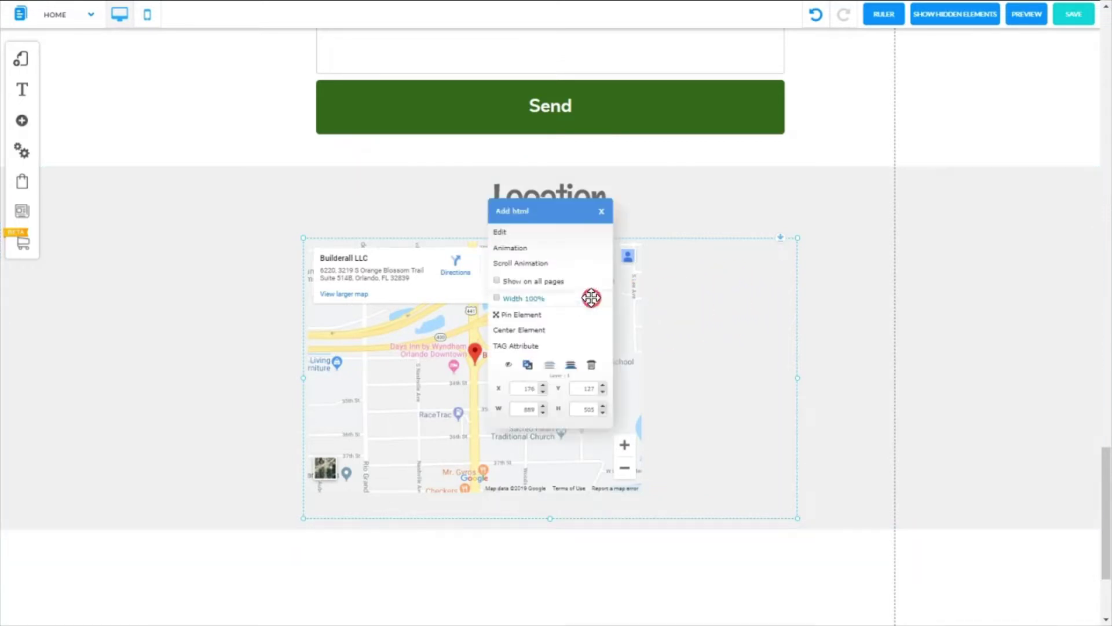
{"action": "left_click", "coordinate": [505, 237]}
{"action": "left_click", "coordinate": [370, 311]}
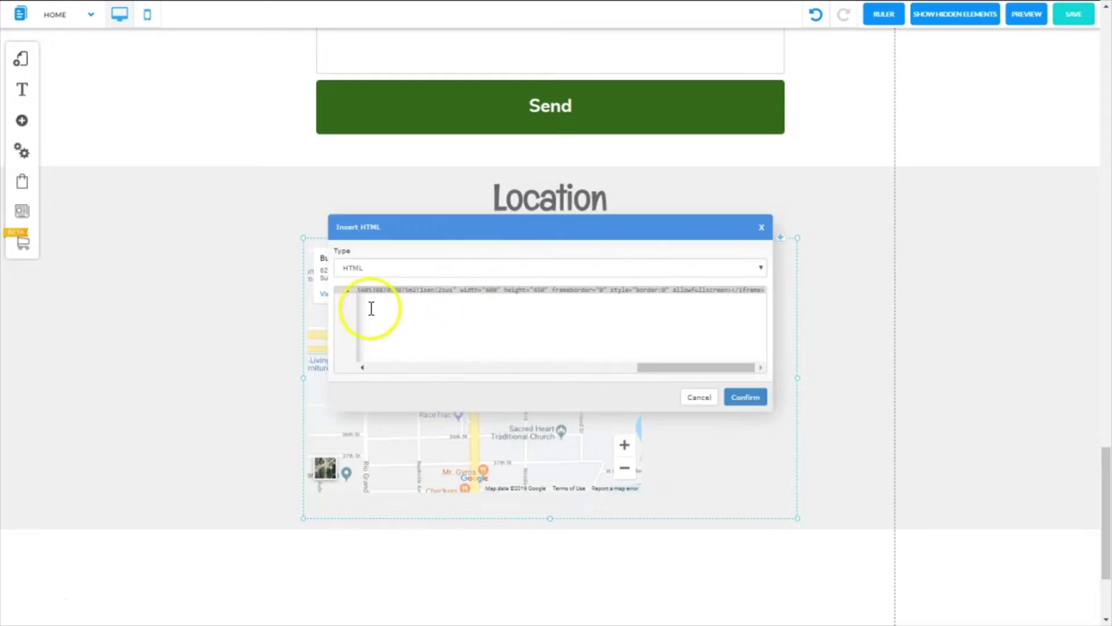
{"action": "left_click", "coordinate": [735, 293]}
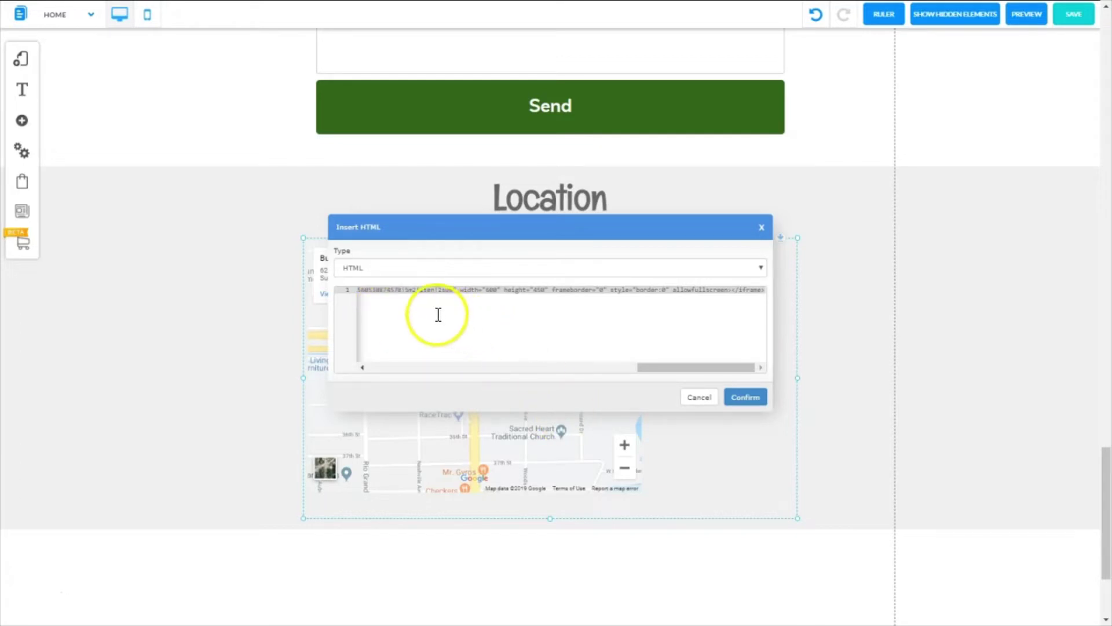
{"action": "left_click_drag", "start_coordinate": [662, 366], "coordinate": [357, 374]}
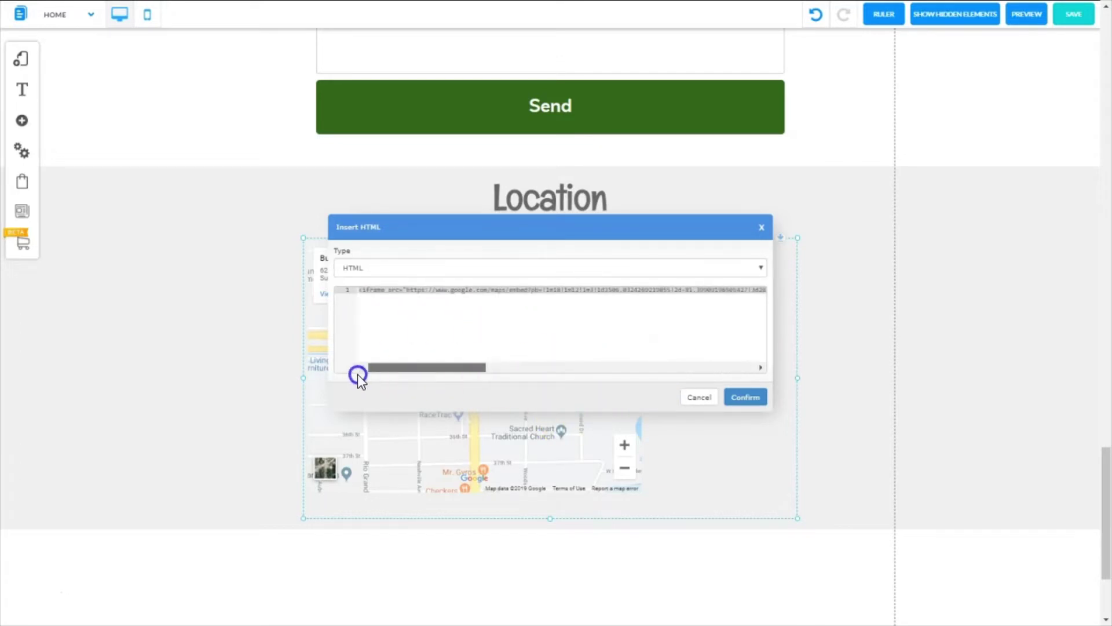
{"action": "left_click", "coordinate": [360, 290]}
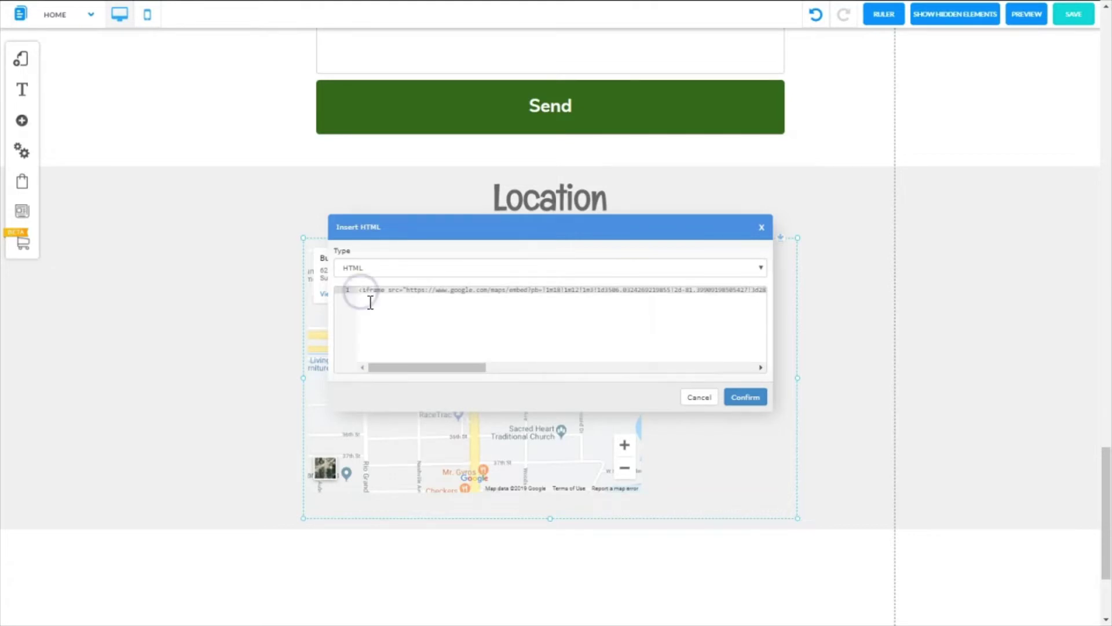
{"action": "left_click", "coordinate": [702, 290]}
{"action": "key", "text": "Return"}
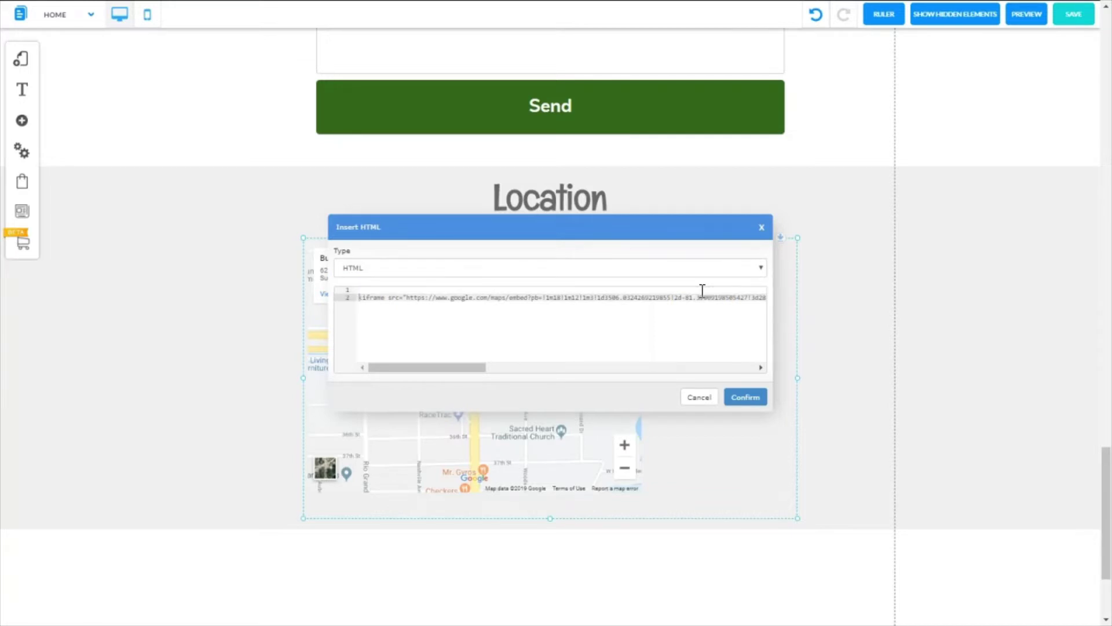
- Enter ",center." on the empty first line above the iframe code
{"action": "left_click", "coordinate": [479, 293]}
{"action": "left_click", "coordinate": [350, 298]}
{"action": "left_click", "coordinate": [360, 292]}
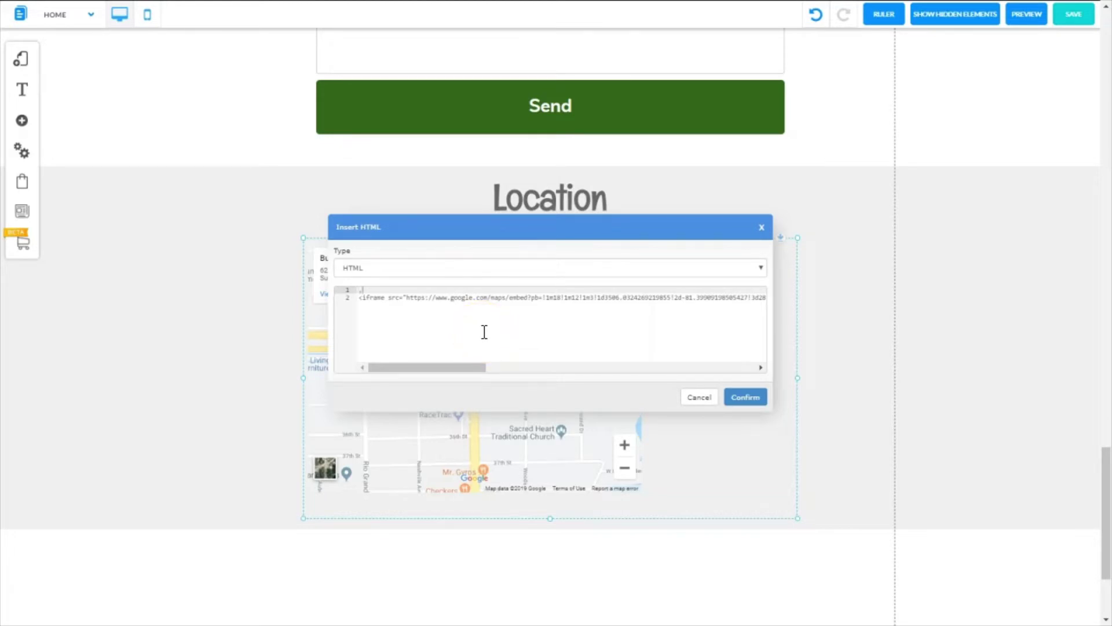
{"action": "type", "text": "center>"}
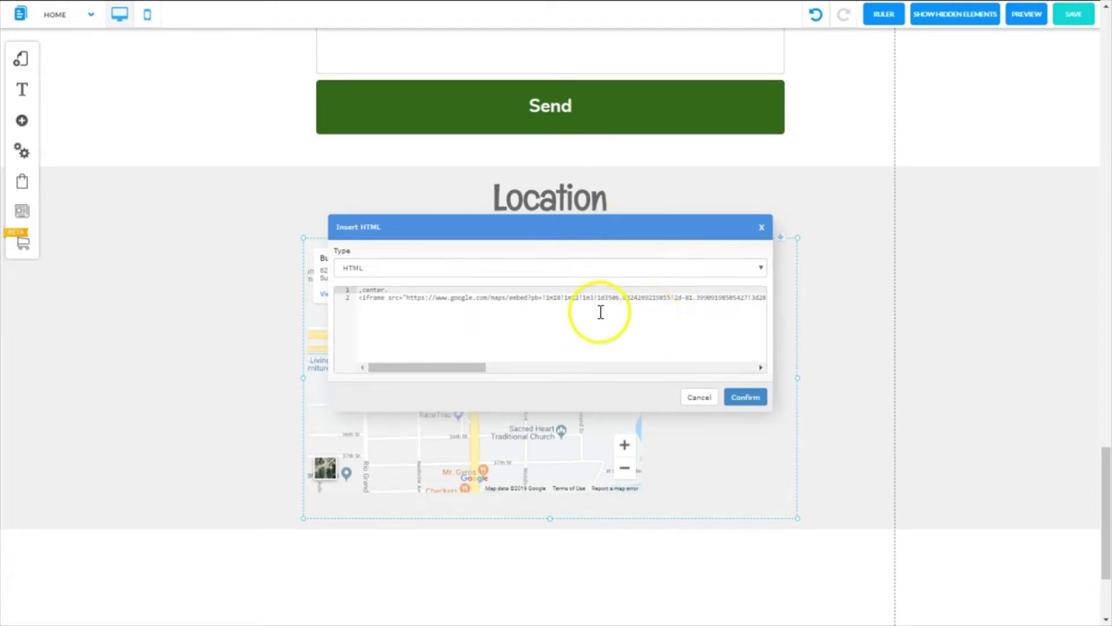
- Add ",/center." on a new line after the iframe code and confirm the HTML
{"action": "left_click_drag", "start_coordinate": [460, 366], "coordinate": [760, 370]}
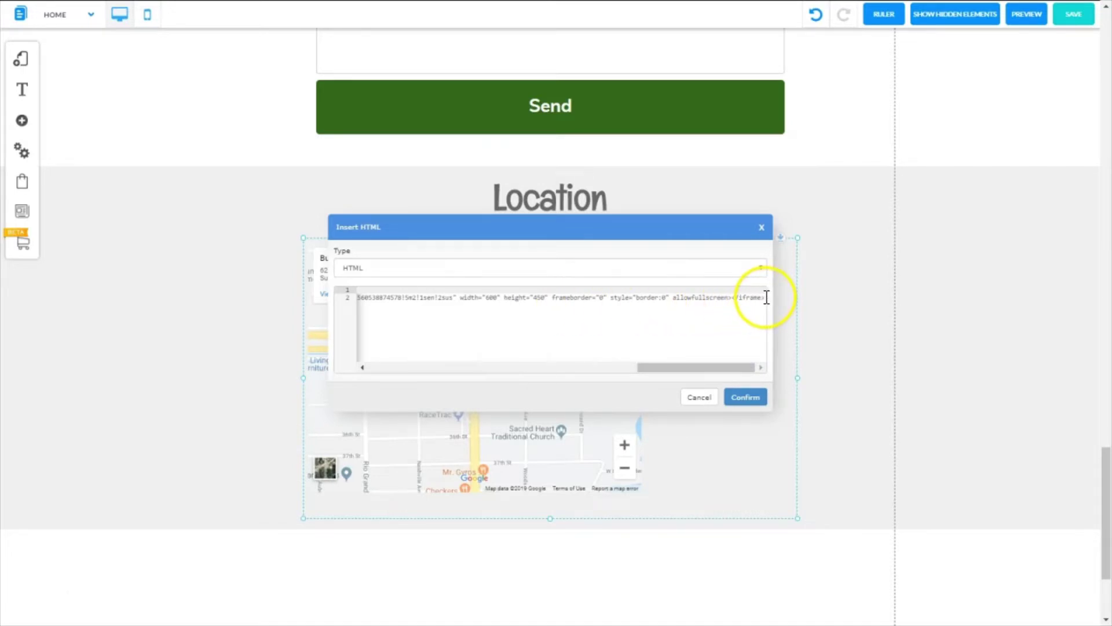
{"action": "left_click", "coordinate": [767, 297]}
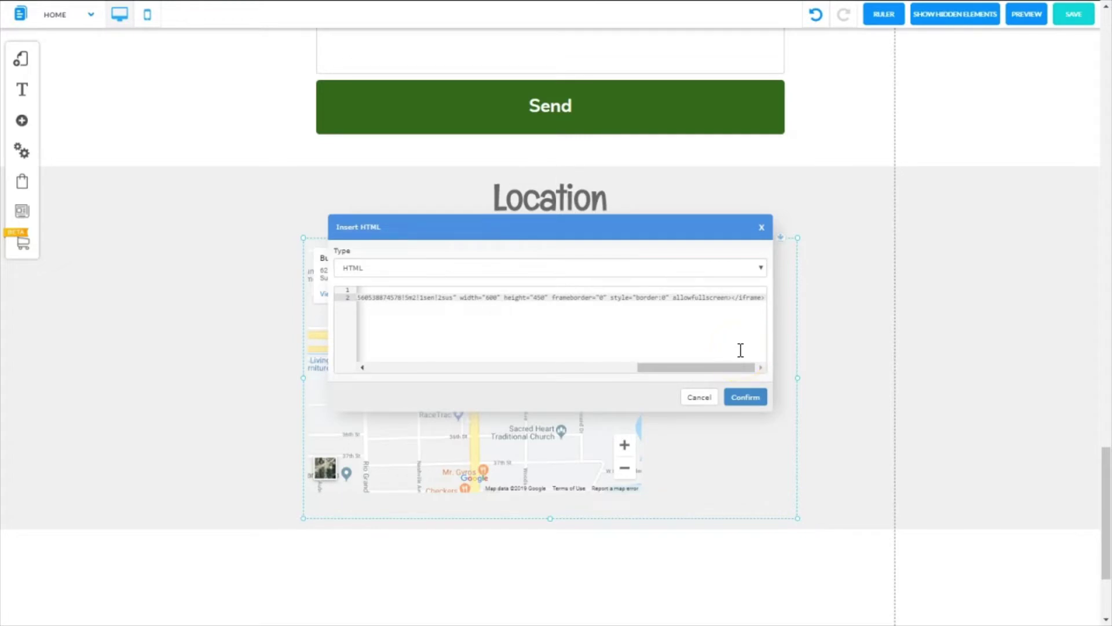
{"action": "key", "text": "Return"}
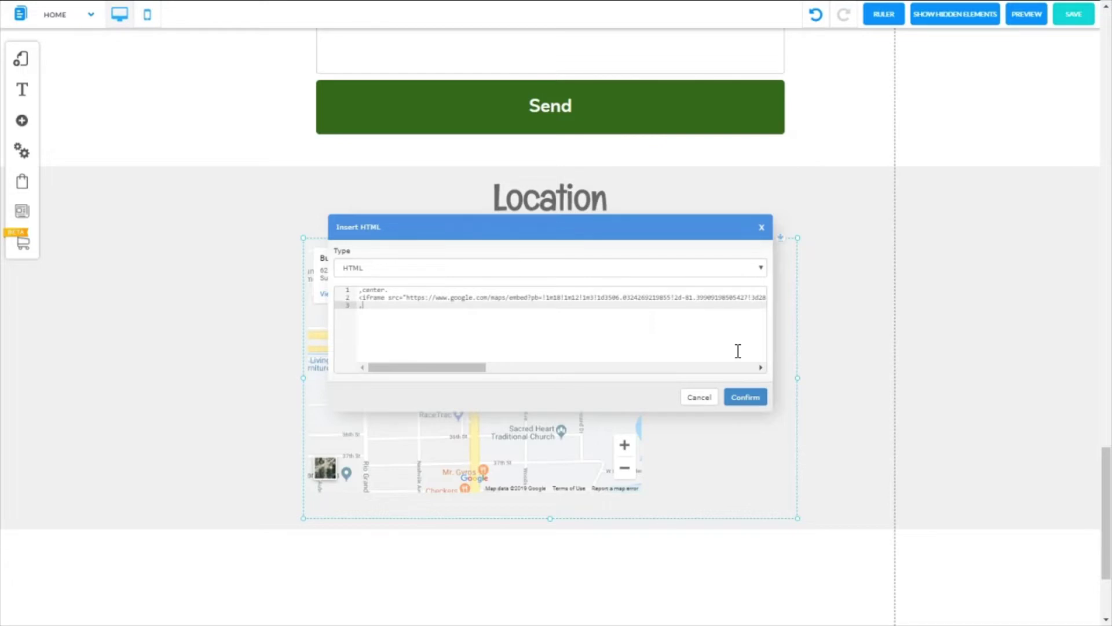
{"action": "type", "text": "/center>"}
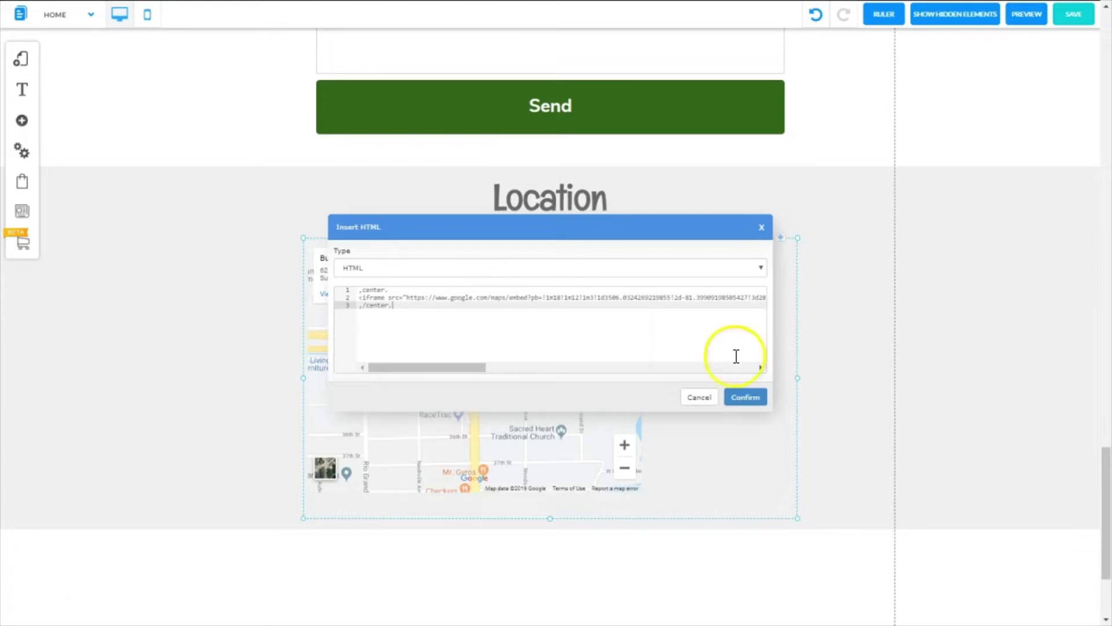
{"action": "left_click", "coordinate": [751, 398]}
- Narrow the map element's frame from its left edge and adjust its upper-left corner slightly outward
{"action": "left_click_drag", "start_coordinate": [304, 400], "coordinate": [383, 406]}
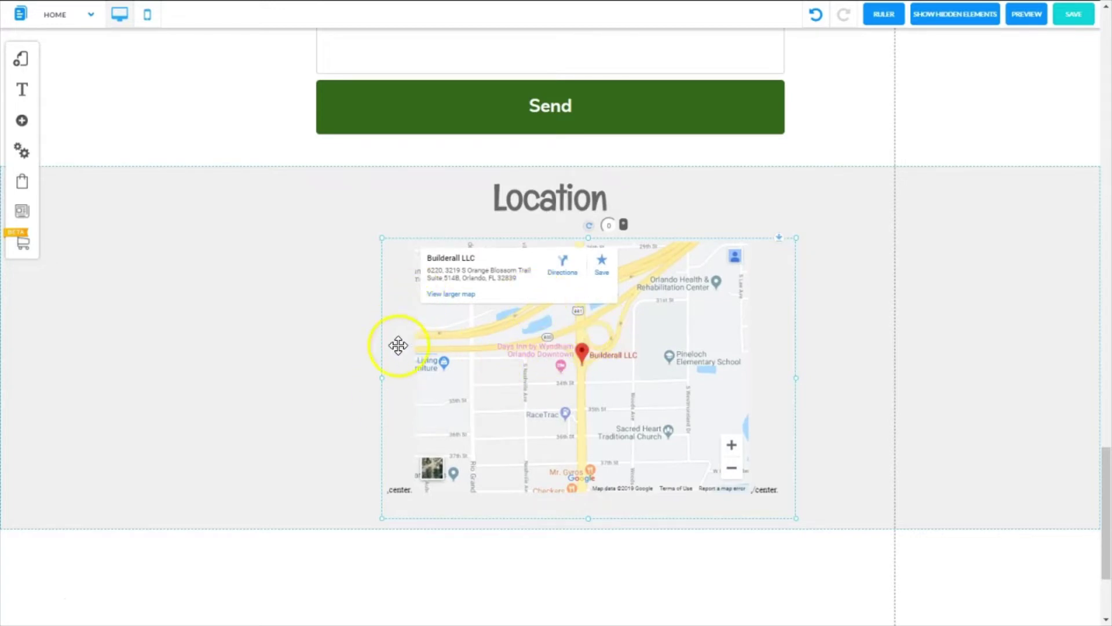
{"action": "mouse_move", "coordinate": [386, 238]}
{"action": "left_mouse_down"}
{"action": "mouse_move", "coordinate": [356, 225]}
{"action": "mouse_move", "coordinate": [380, 256]}
{"action": "mouse_move", "coordinate": [374, 240]}
{"action": "left_mouse_up"}
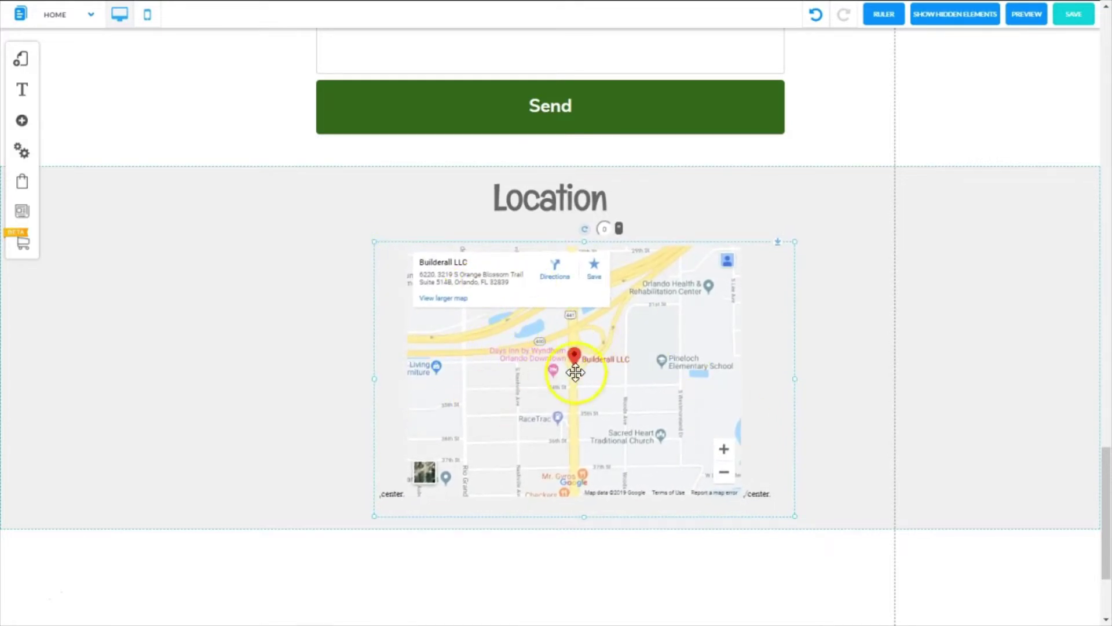
- Center the map element horizontally on the page with the Center Element option
{"action": "right_click", "coordinate": [640, 279]}
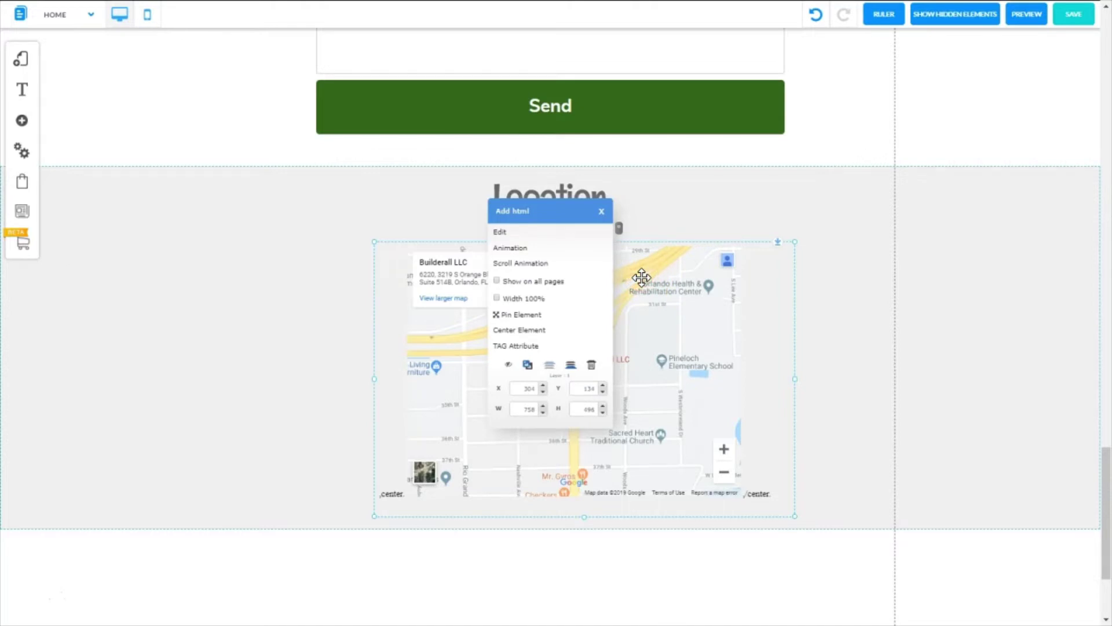
{"action": "left_click", "coordinate": [539, 332]}
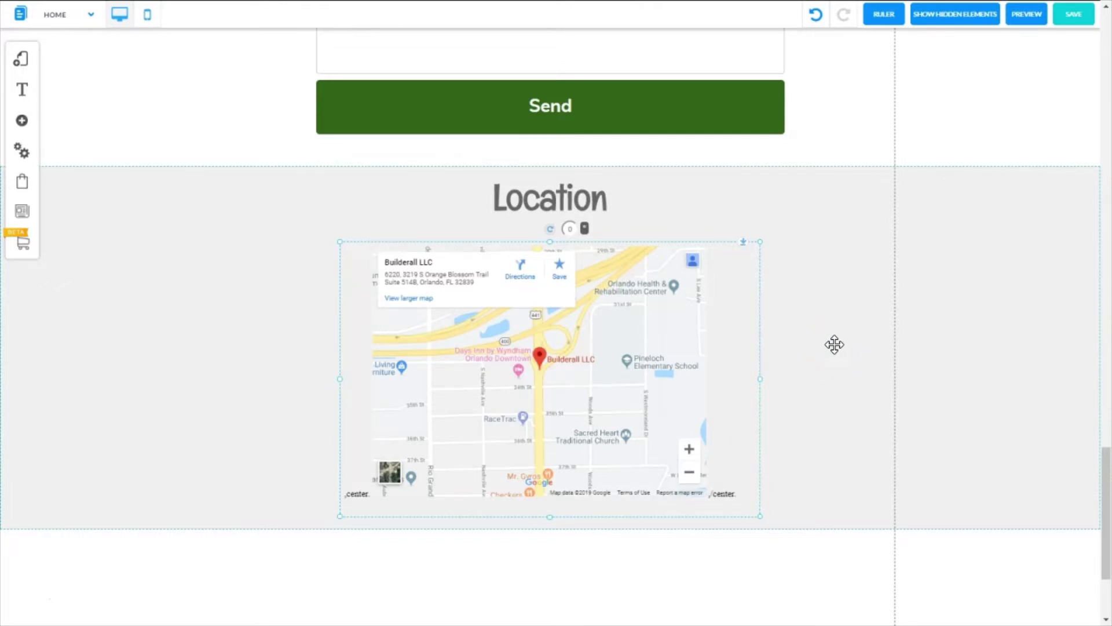
{"action": "left_click", "coordinate": [777, 395]}
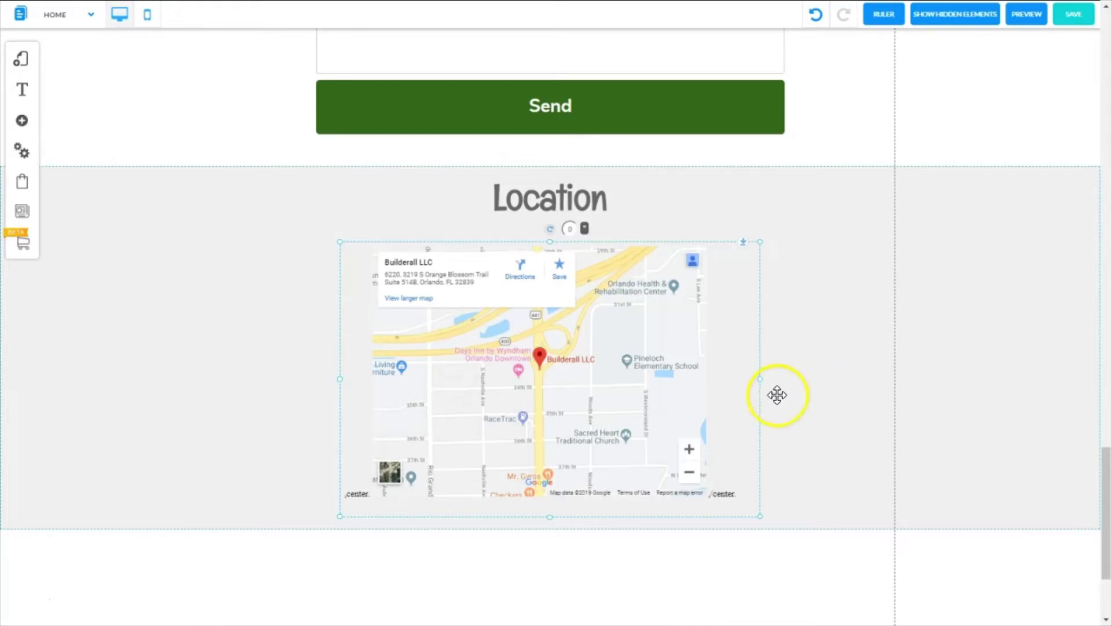
{"action": "left_click", "coordinate": [699, 312]}
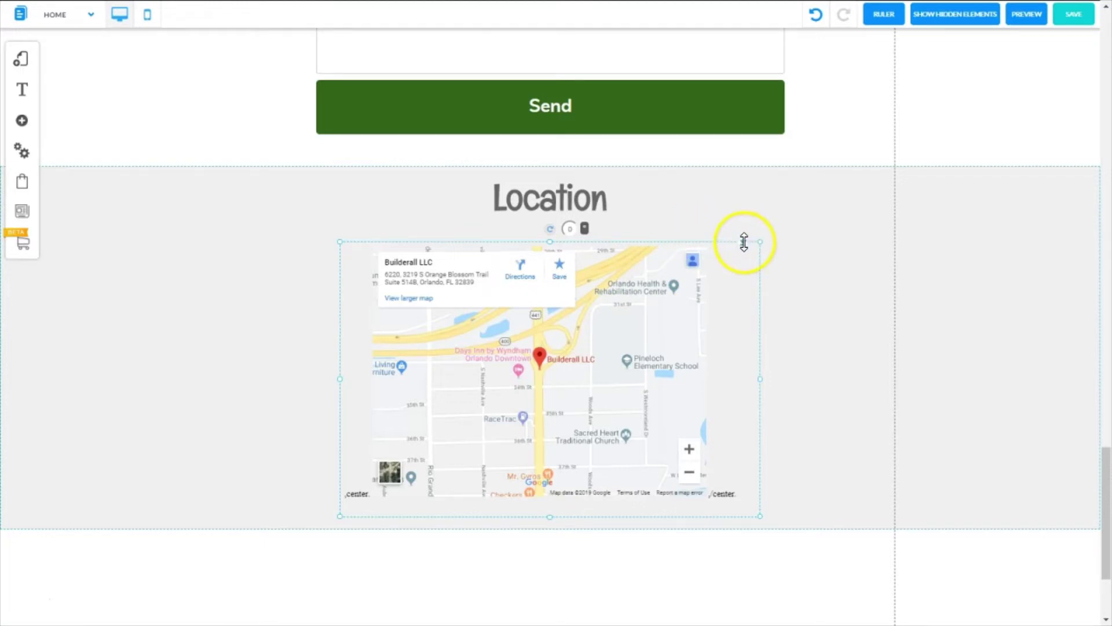
- Move the map up closer to the Location heading and extend the section's bottom edge slightly downward
{"action": "left_click_drag", "start_coordinate": [744, 241], "coordinate": [745, 225]}
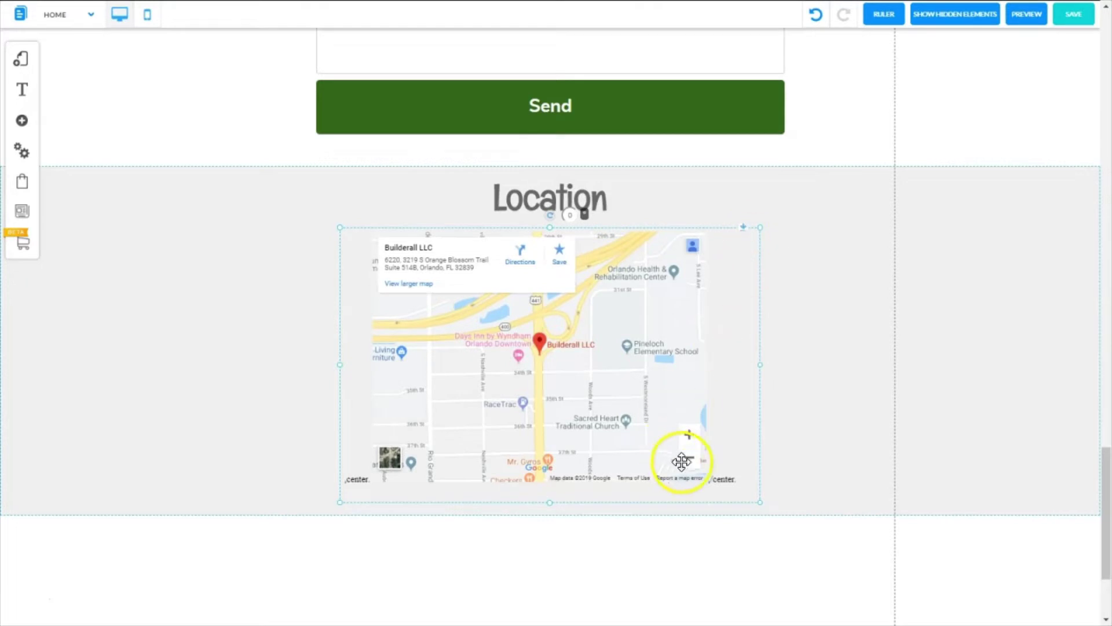
{"action": "left_click", "coordinate": [817, 489]}
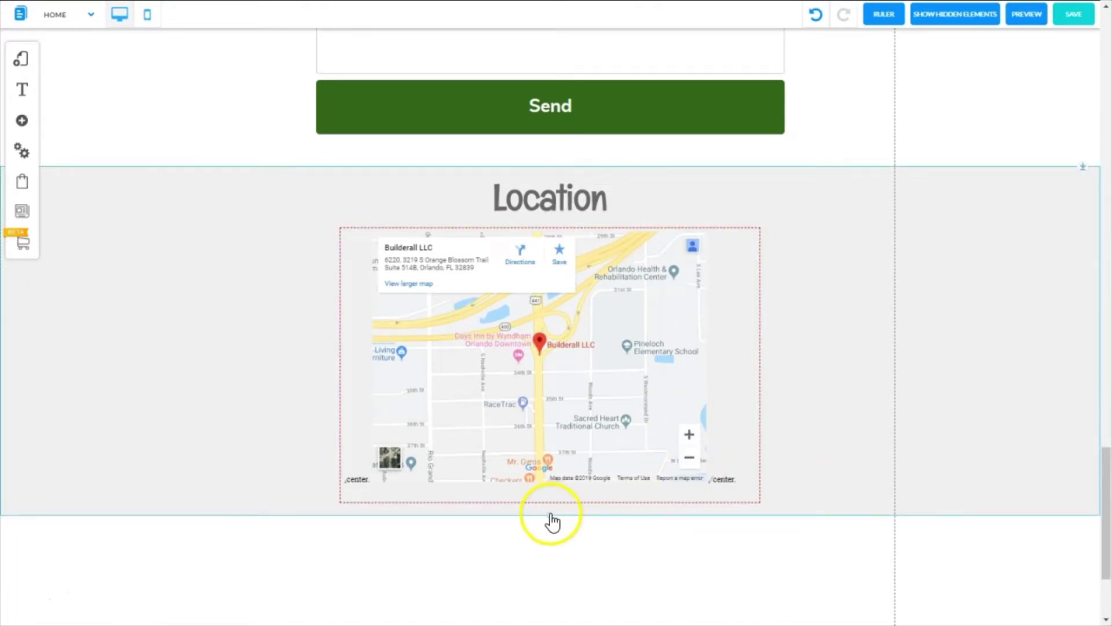
{"action": "left_click_drag", "start_coordinate": [549, 515], "coordinate": [550, 526]}
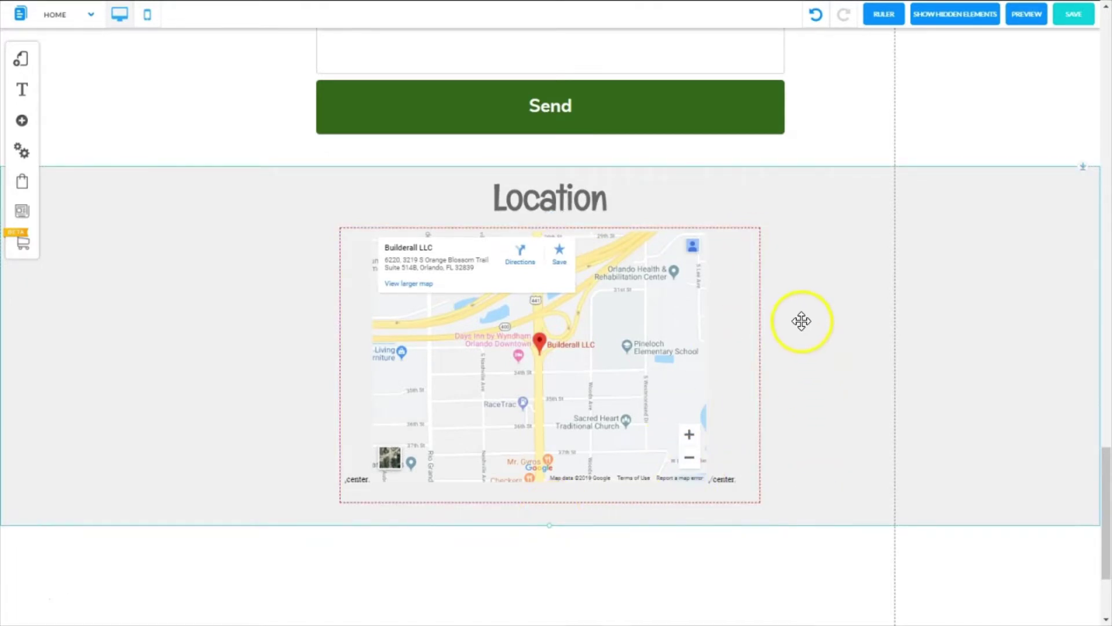
- Preview the Location section, return to the editor and save the page
{"action": "left_click", "coordinate": [1037, 14]}
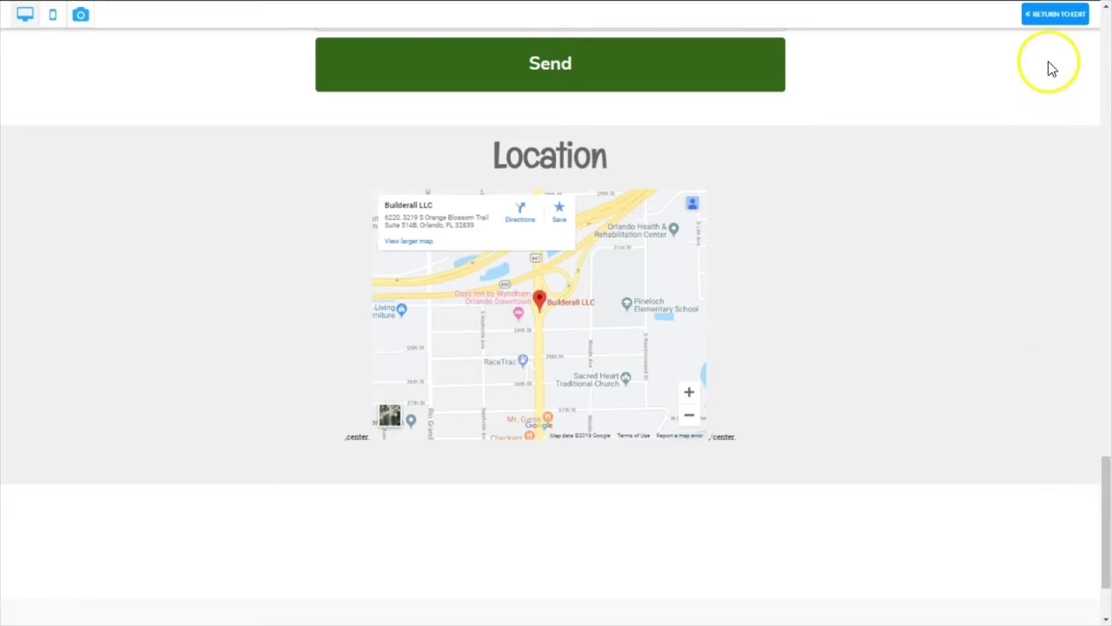
{"action": "left_click", "coordinate": [1050, 17]}
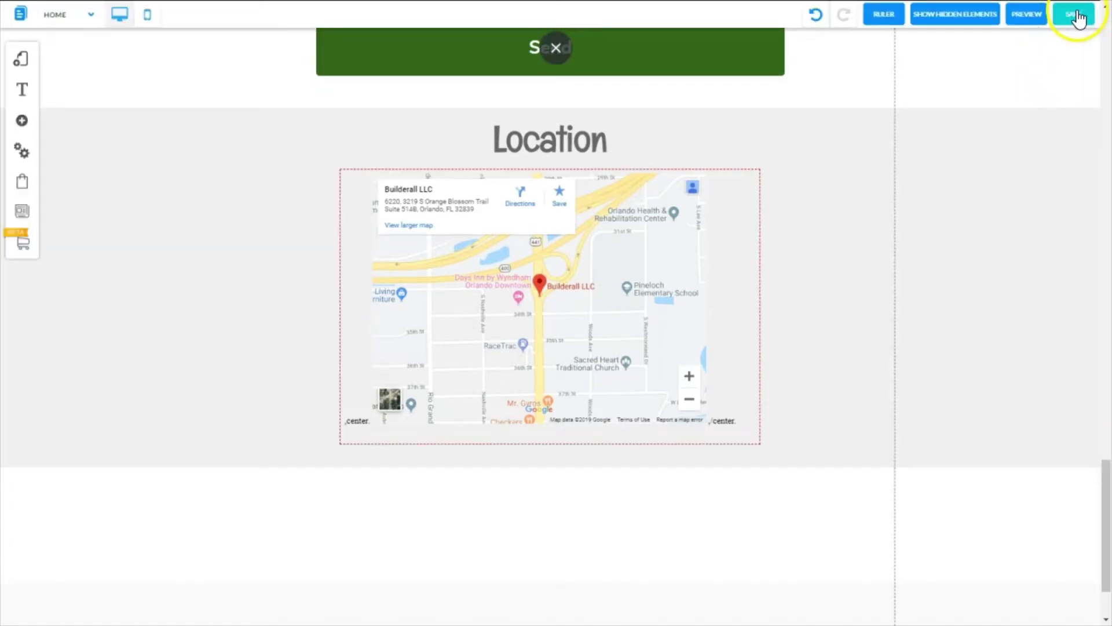
{"action": "left_click", "coordinate": [1077, 15]}
{"action": "left_click", "coordinate": [692, 425]}
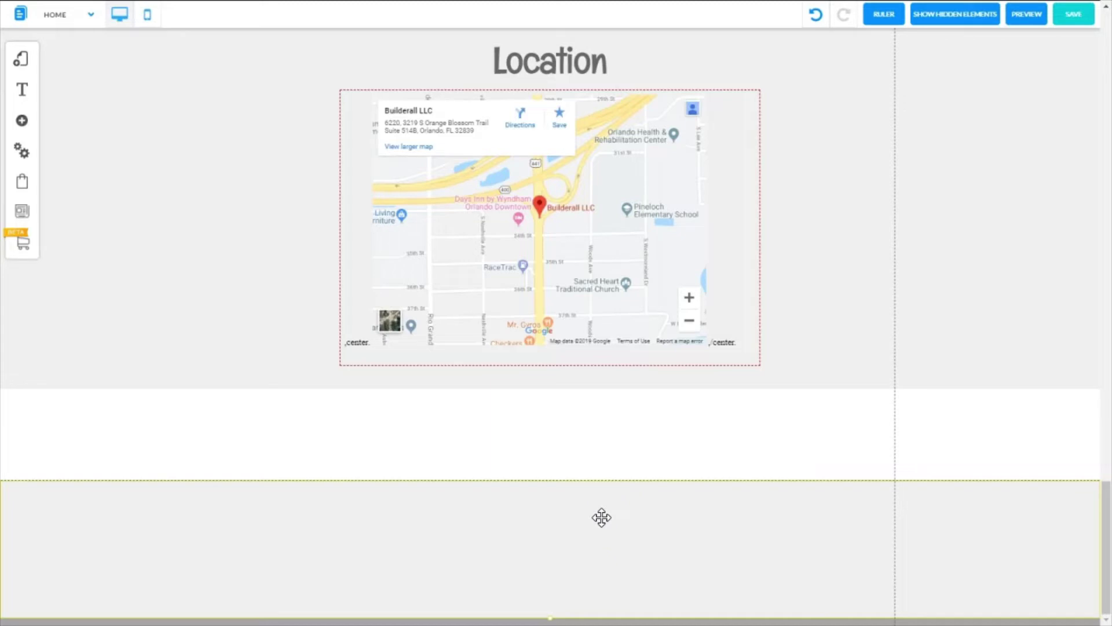
- Set the footer style's background color to the dark red from the favorite colors
{"action": "right_click", "coordinate": [601, 517]}
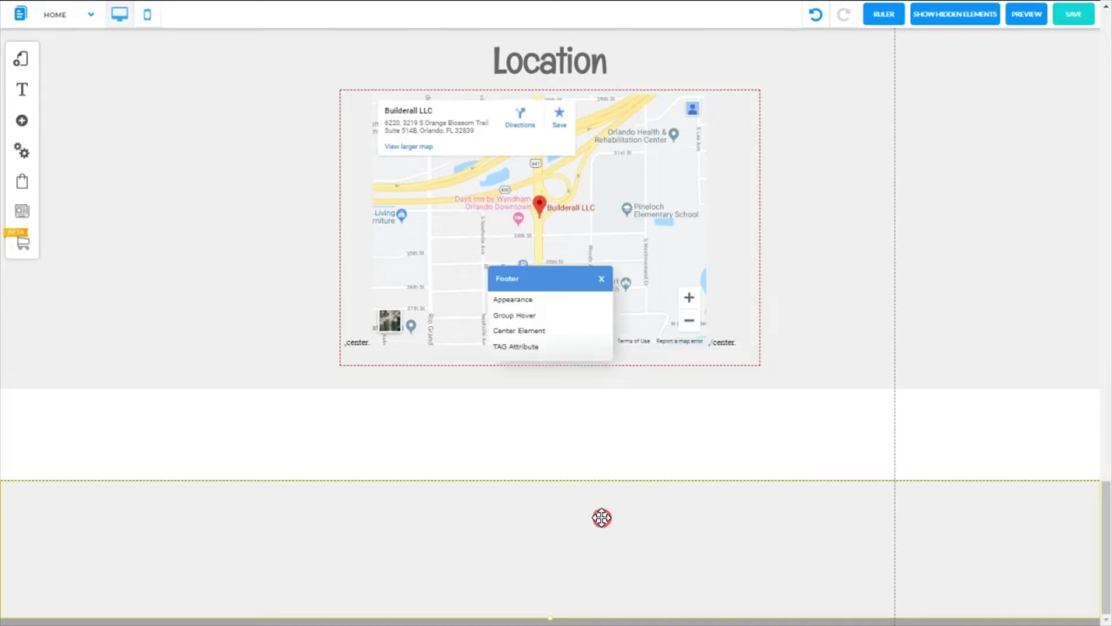
{"action": "left_click", "coordinate": [527, 299]}
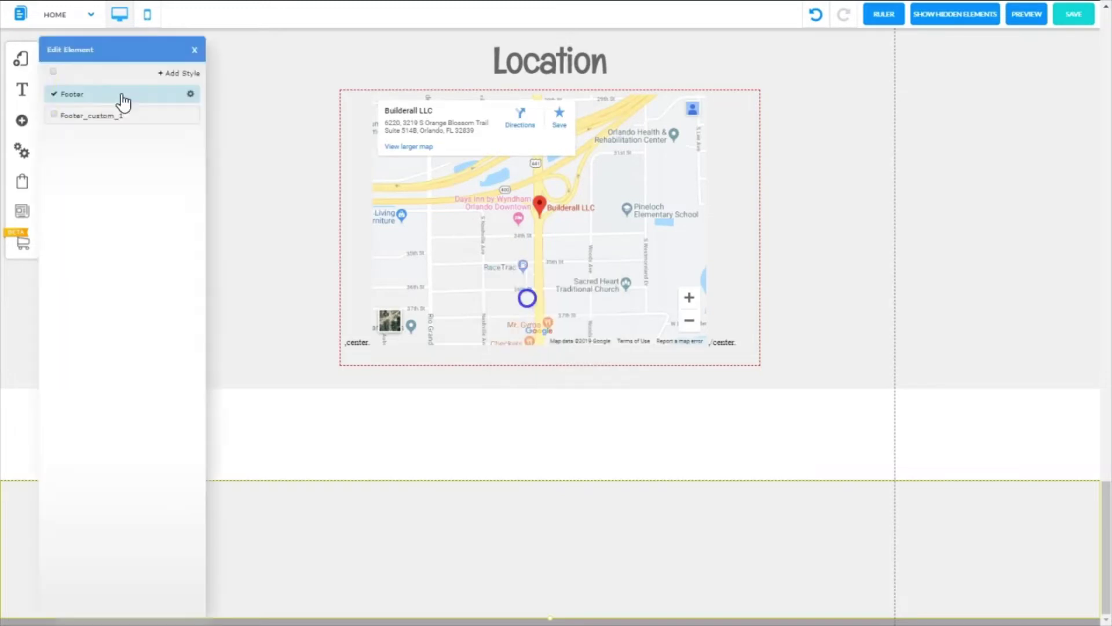
{"action": "left_click", "coordinate": [190, 95]}
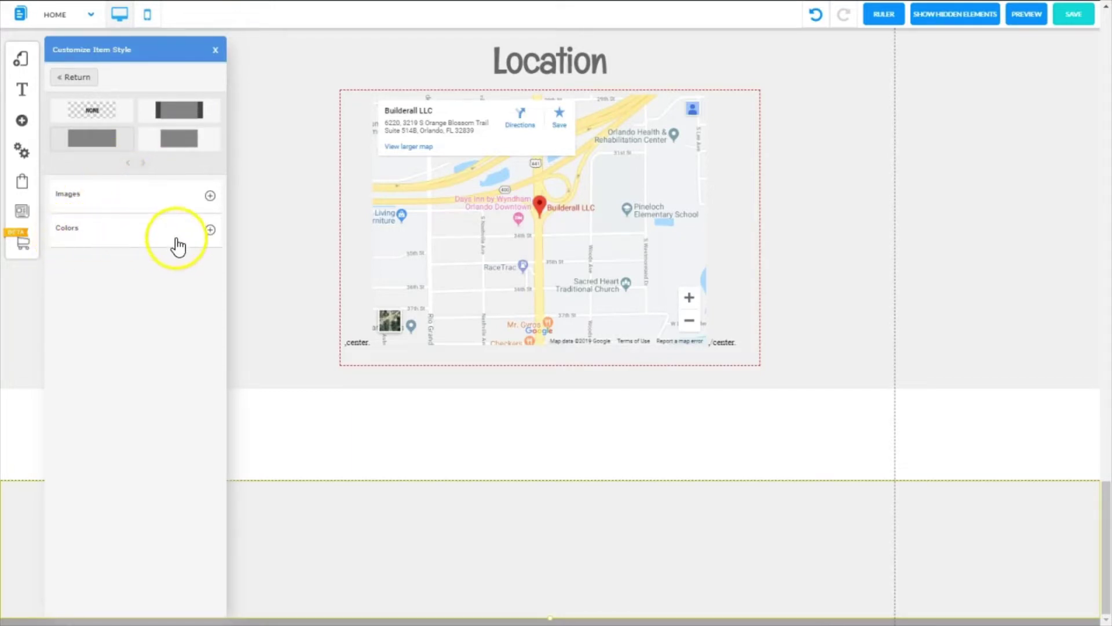
{"action": "left_click", "coordinate": [208, 233]}
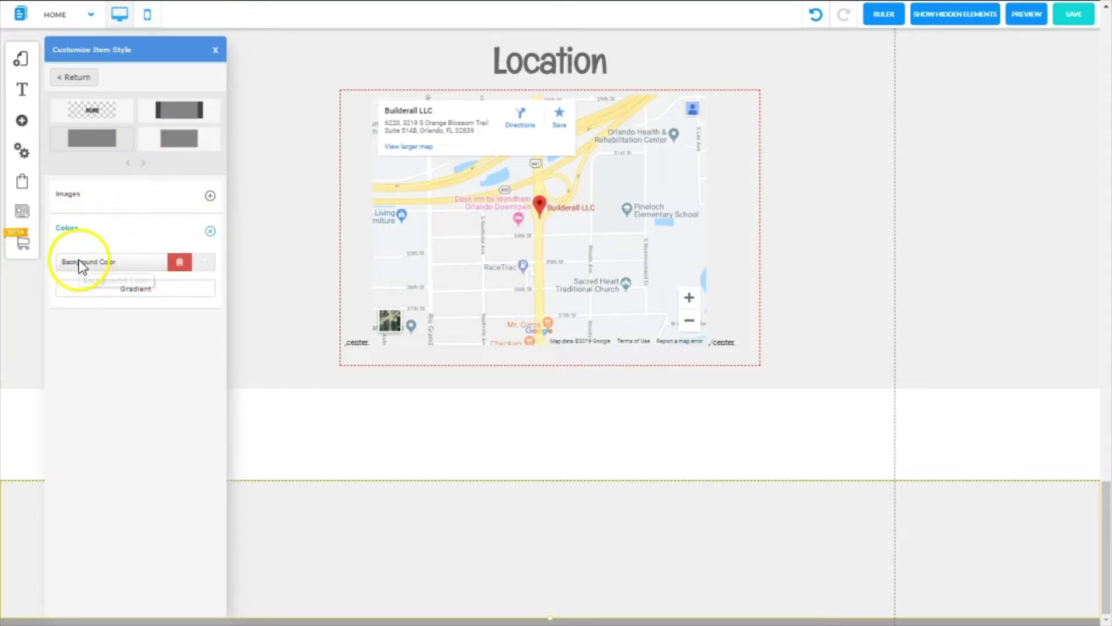
{"action": "left_click", "coordinate": [210, 266]}
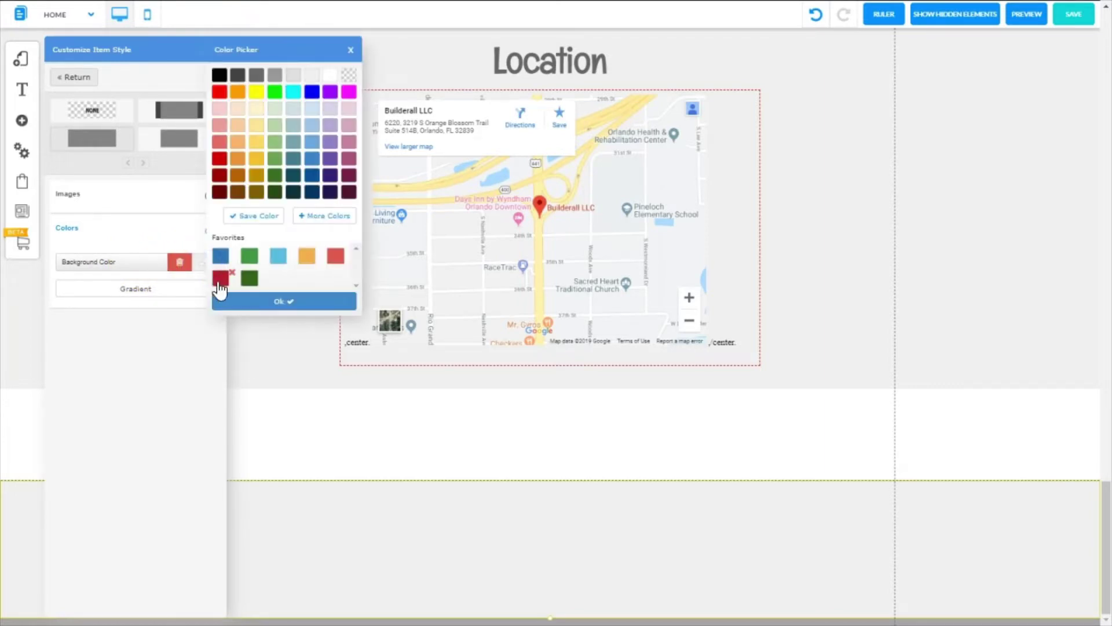
{"action": "left_click", "coordinate": [222, 280]}
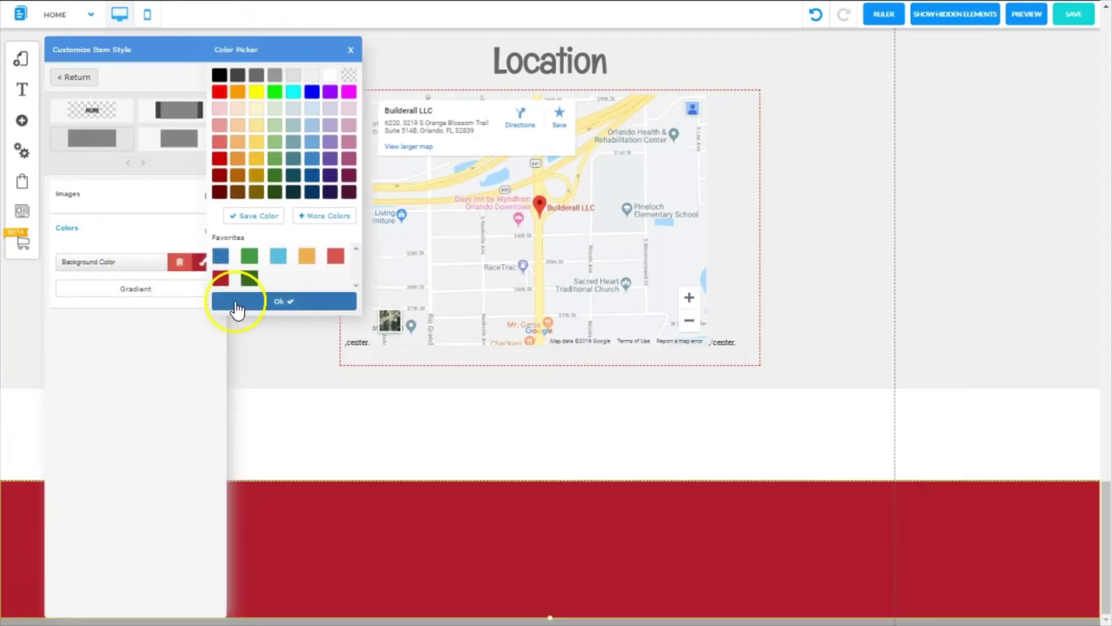
{"action": "left_click", "coordinate": [246, 301]}
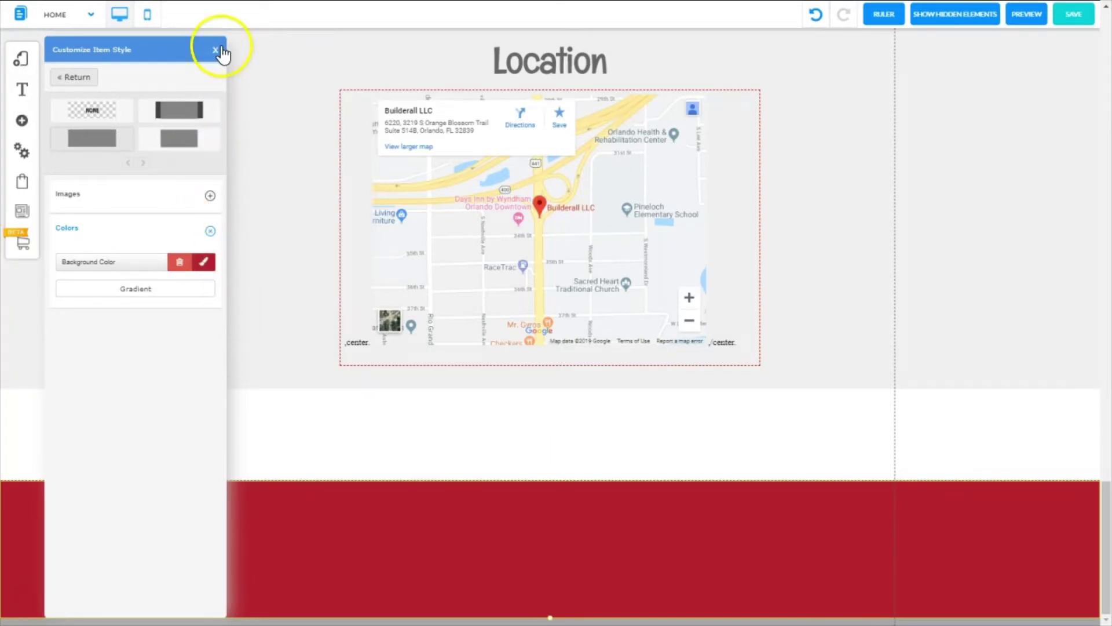
{"action": "left_click", "coordinate": [215, 50]}
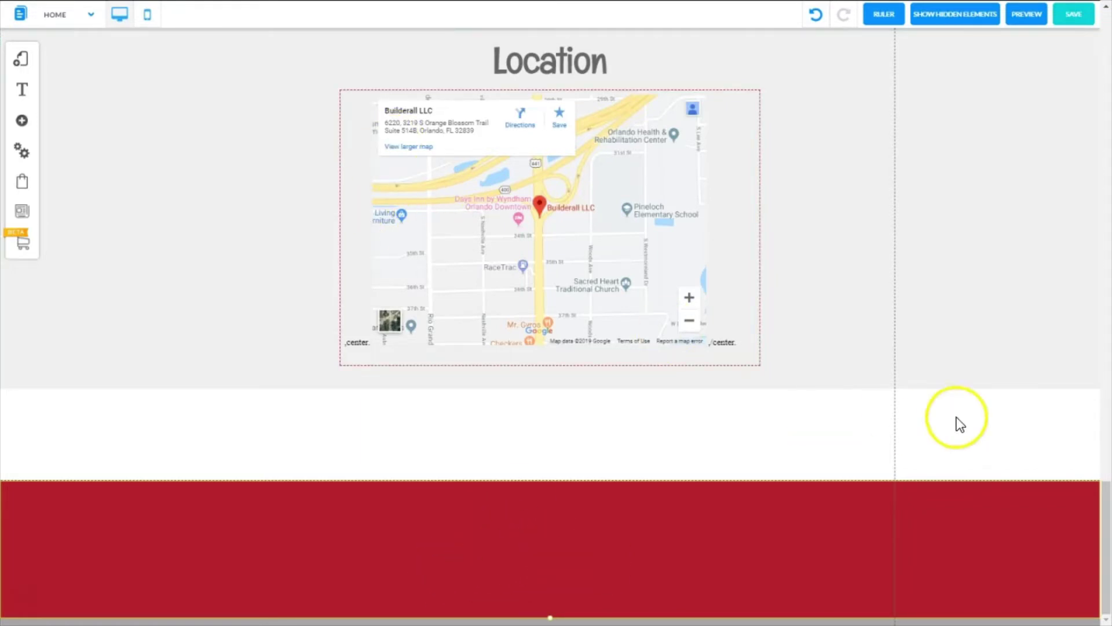
- Place a copy of the header's Fruit Shop logo in the red footer below the Location section
{"action": "left_click_drag", "start_coordinate": [1106, 544], "coordinate": [1080, 110]}
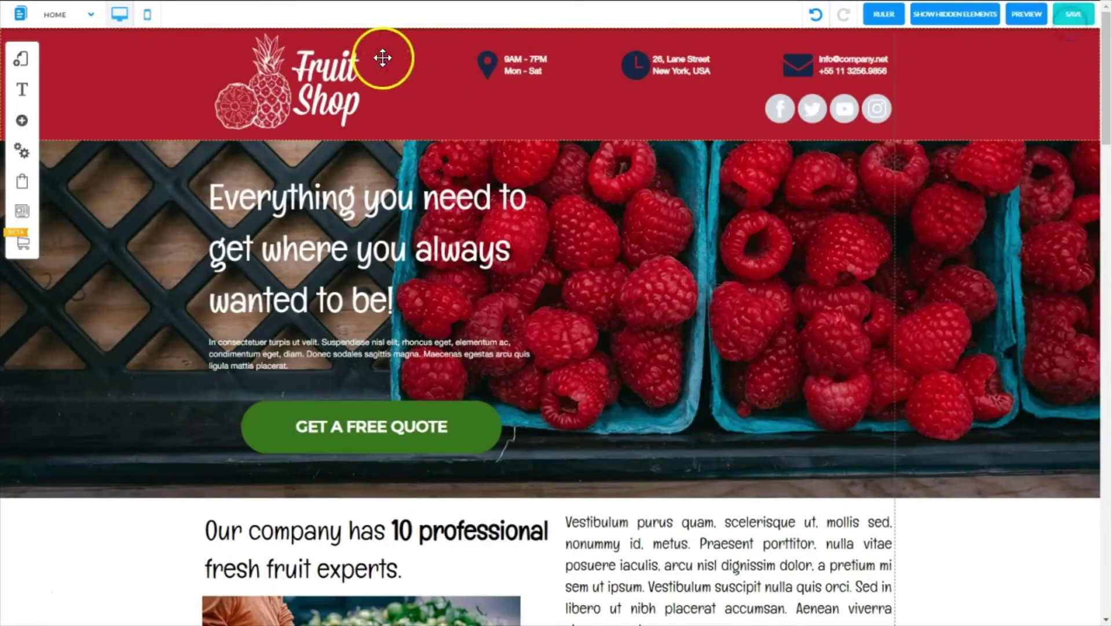
{"action": "left_click", "coordinate": [320, 84]}
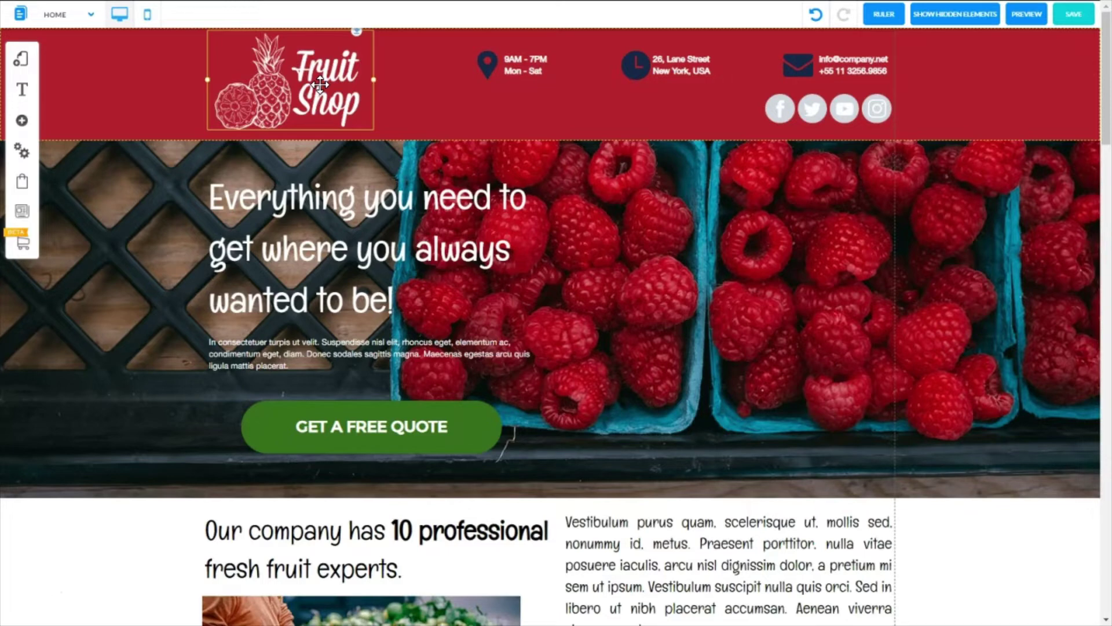
{"action": "left_click_drag", "start_coordinate": [320, 85], "coordinate": [544, 605]}
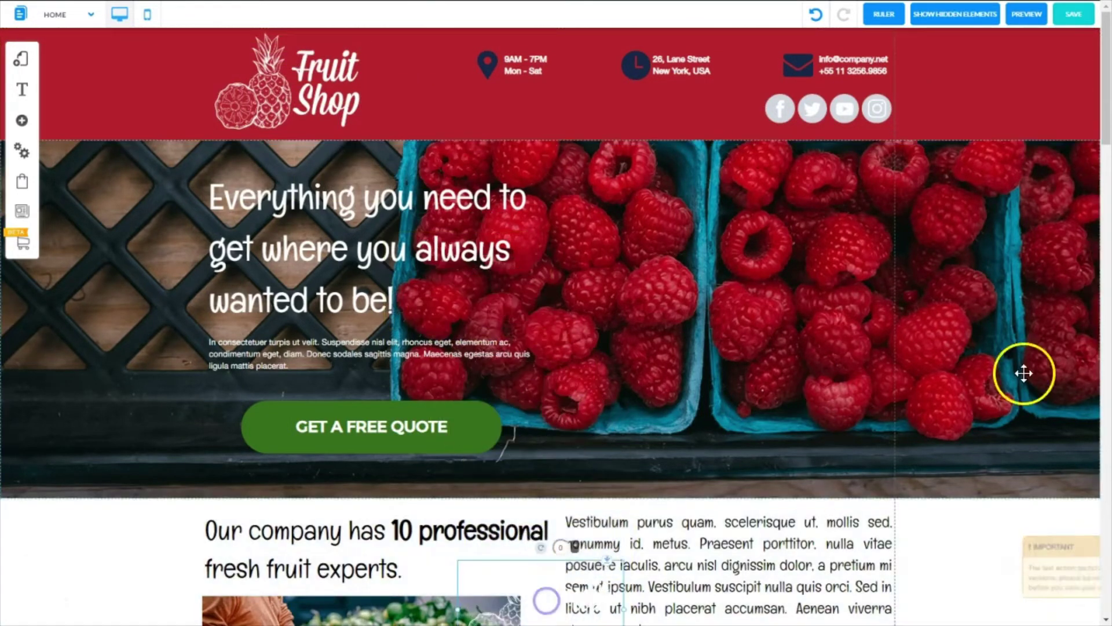
{"action": "left_click_drag", "start_coordinate": [1102, 120], "coordinate": [1101, 237]}
{"action": "left_click_drag", "start_coordinate": [521, 112], "coordinate": [556, 551]}
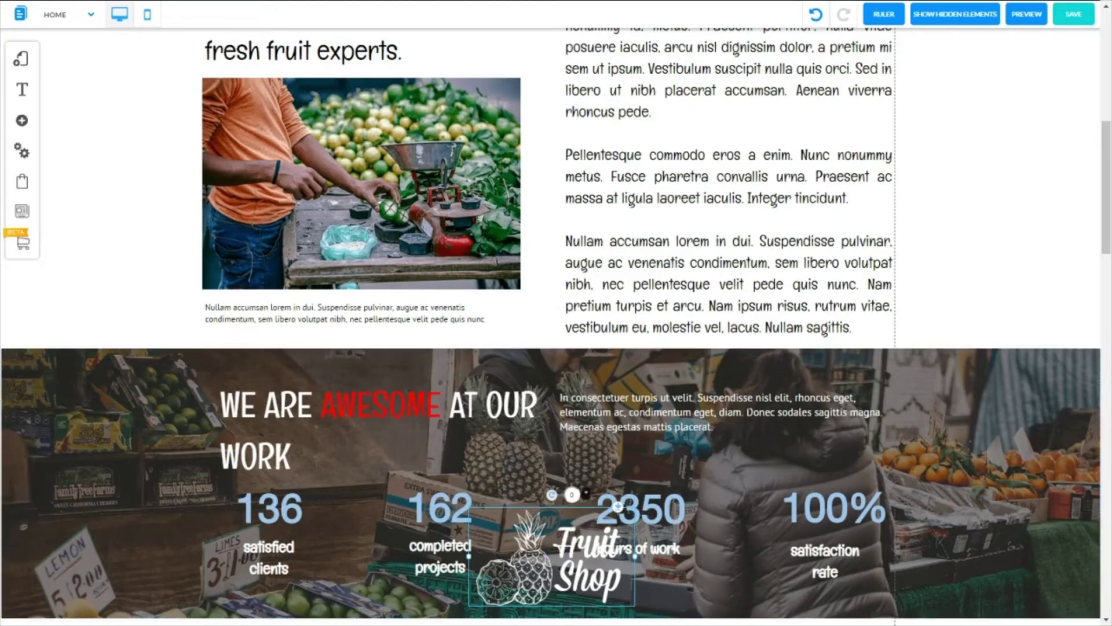
{"action": "left_click_drag", "start_coordinate": [1102, 232], "coordinate": [1103, 339]}
{"action": "left_click_drag", "start_coordinate": [550, 87], "coordinate": [534, 600]}
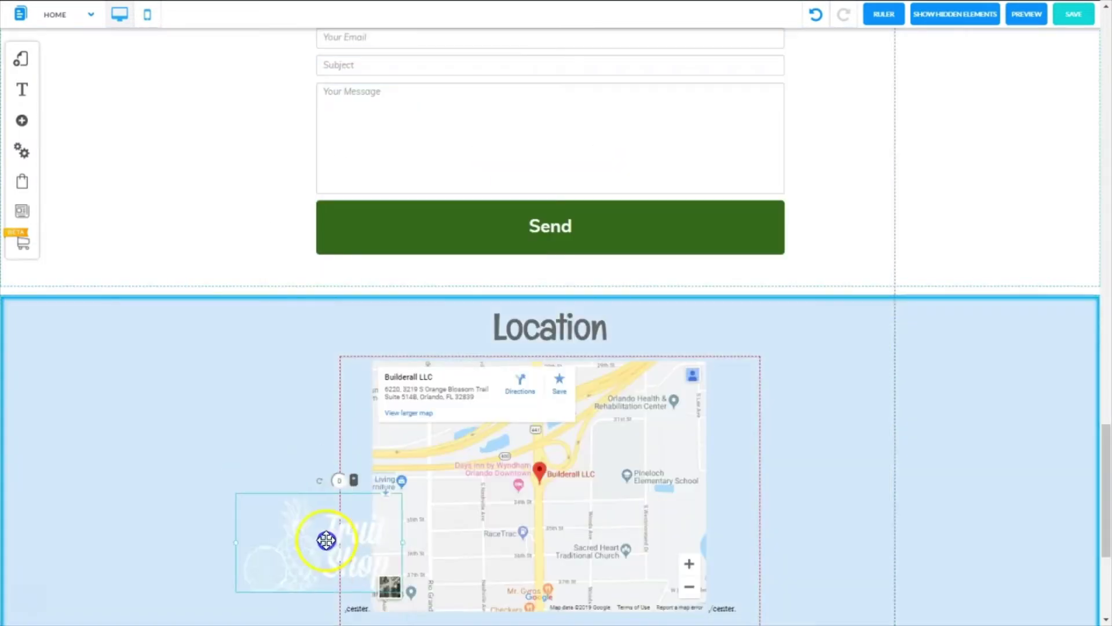
{"action": "left_click_drag", "start_coordinate": [326, 540], "coordinate": [308, 579]}
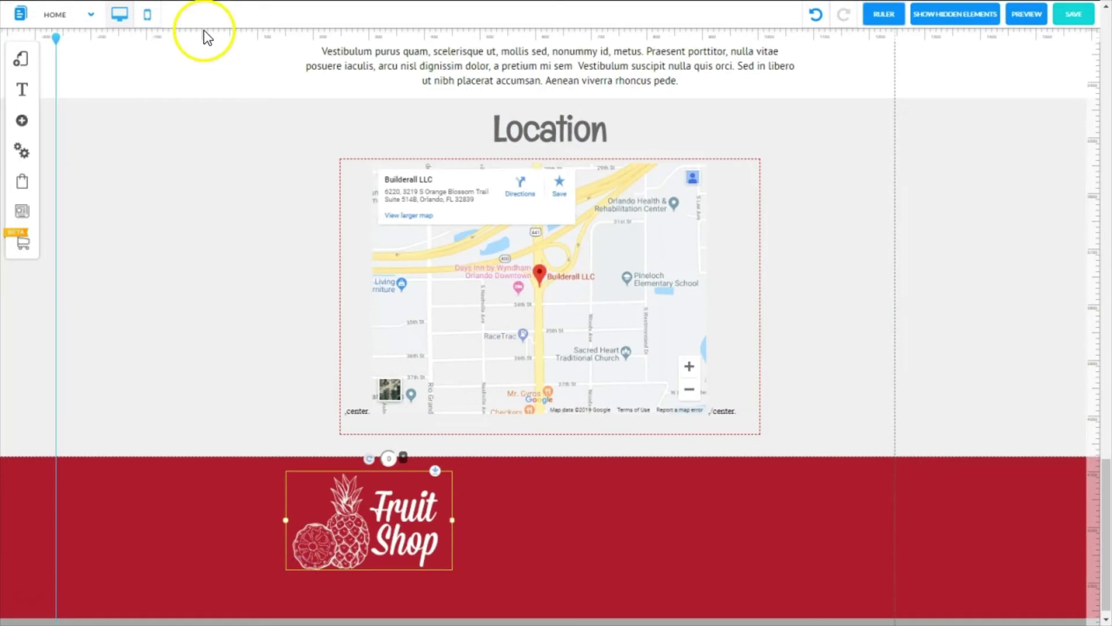
- Align the footer logo with a vertical ruler guide at the content's left edge and shrink the logo slightly
{"action": "left_click", "coordinate": [203, 33]}
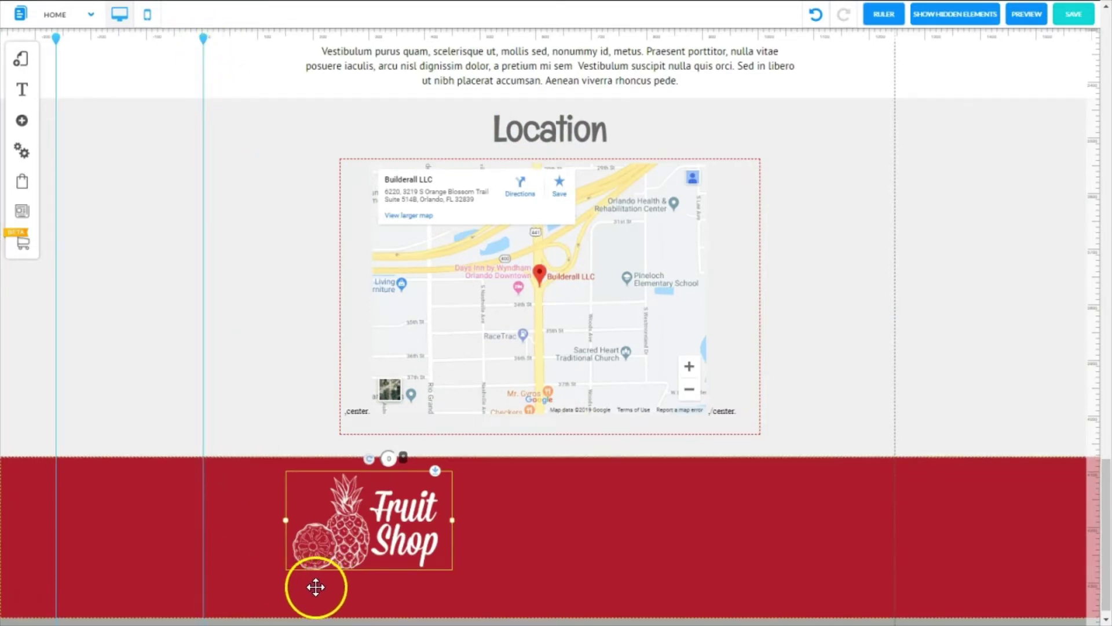
{"action": "left_click", "coordinate": [203, 40]}
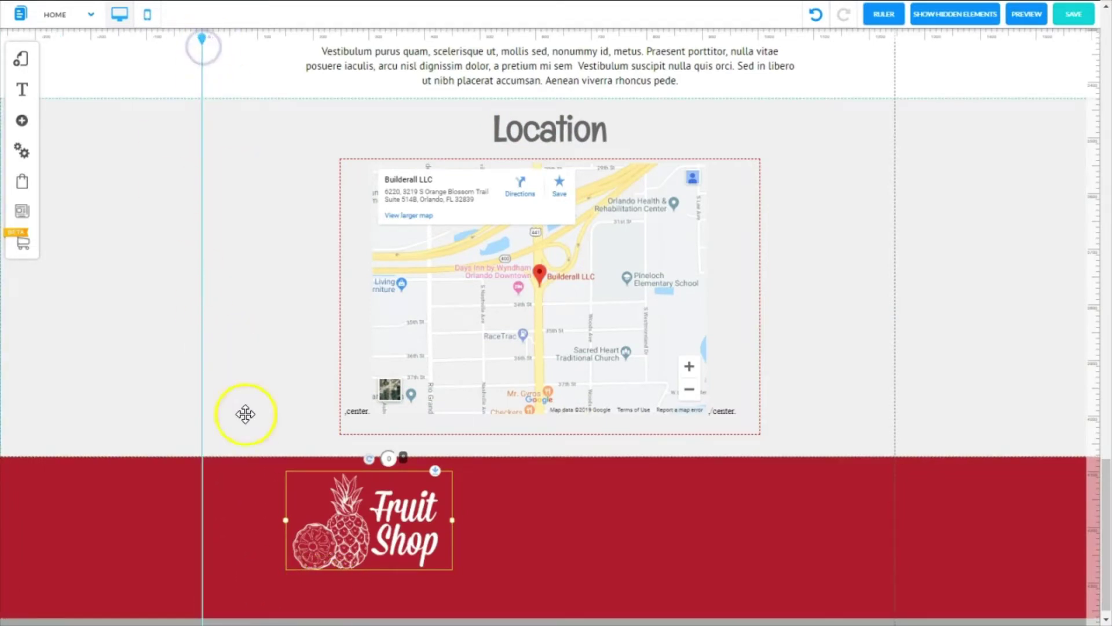
{"action": "left_click_drag", "start_coordinate": [389, 526], "coordinate": [305, 517]}
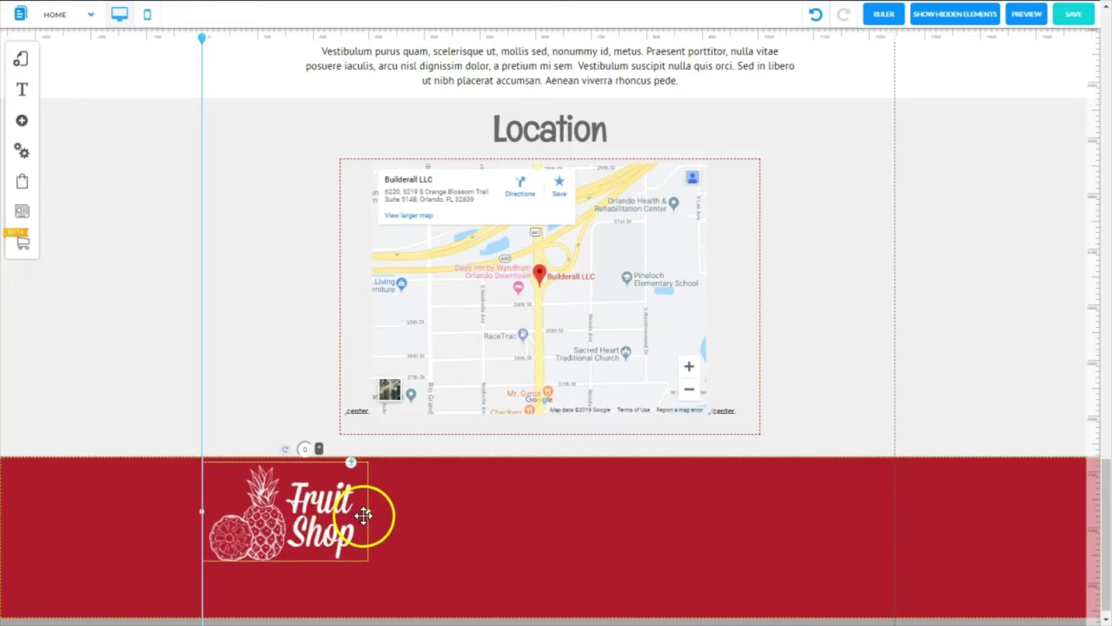
{"action": "left_click_drag", "start_coordinate": [369, 512], "coordinate": [345, 502]}
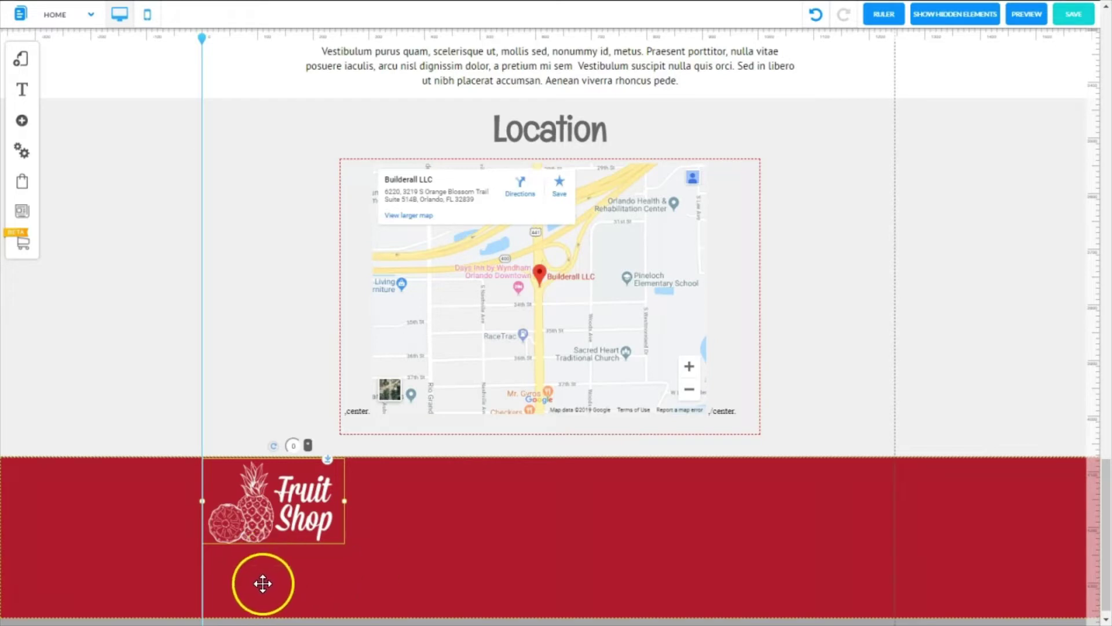
{"action": "left_click_drag", "start_coordinate": [333, 573], "coordinate": [210, 601]}
{"action": "key", "text": "ctrl+c"}
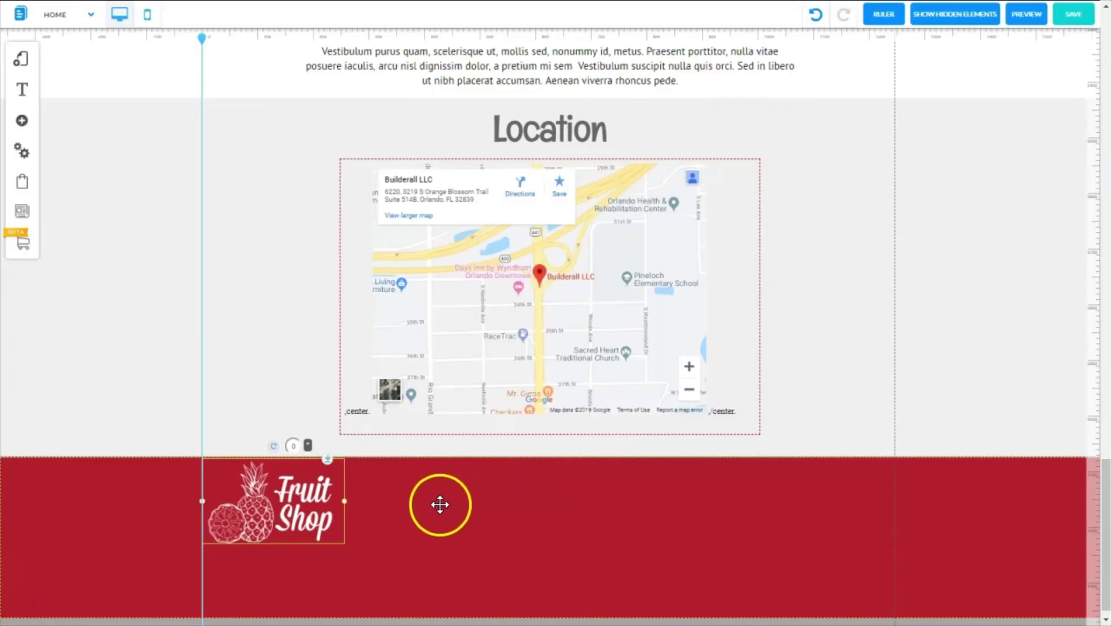
- Add a medium paragraph text element and place it in the footer beside the logo
{"action": "left_click", "coordinate": [18, 120]}
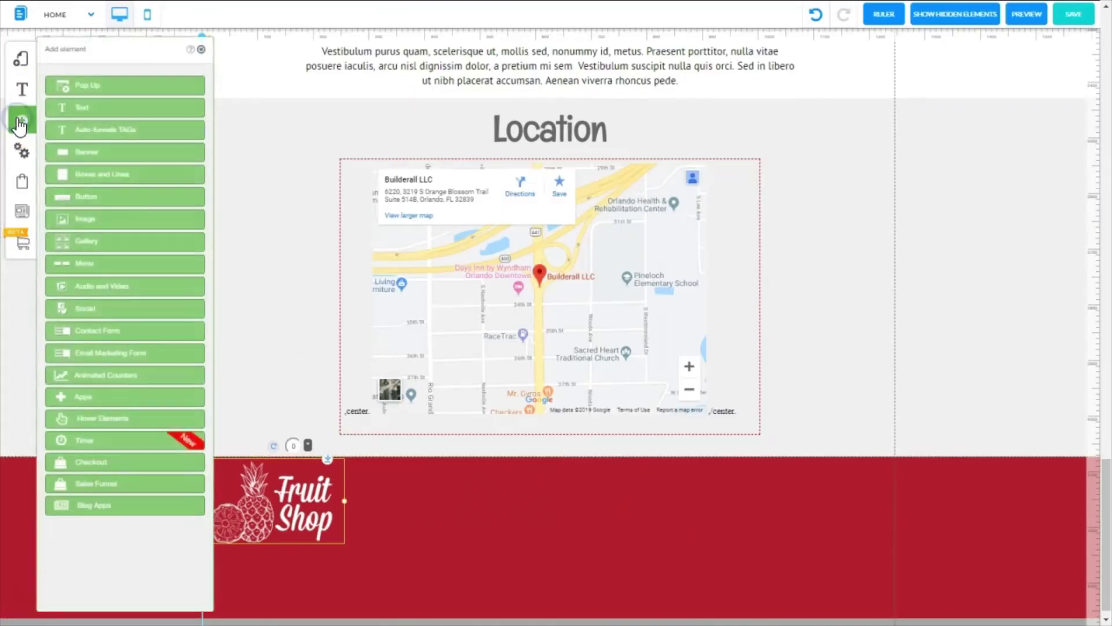
{"action": "left_click", "coordinate": [63, 109]}
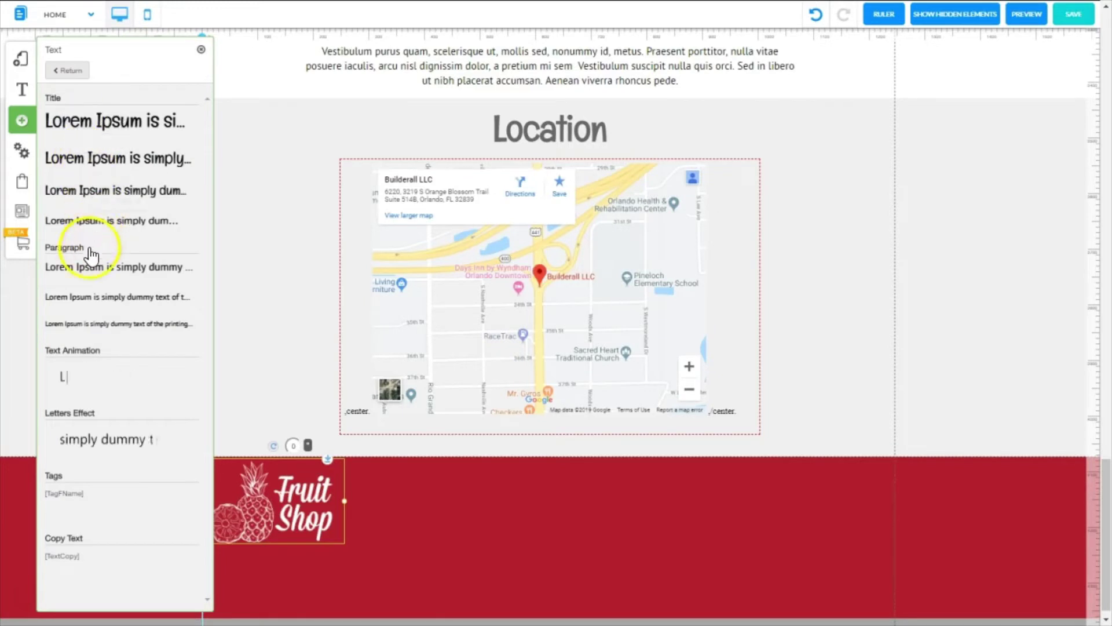
{"action": "left_click", "coordinate": [82, 298]}
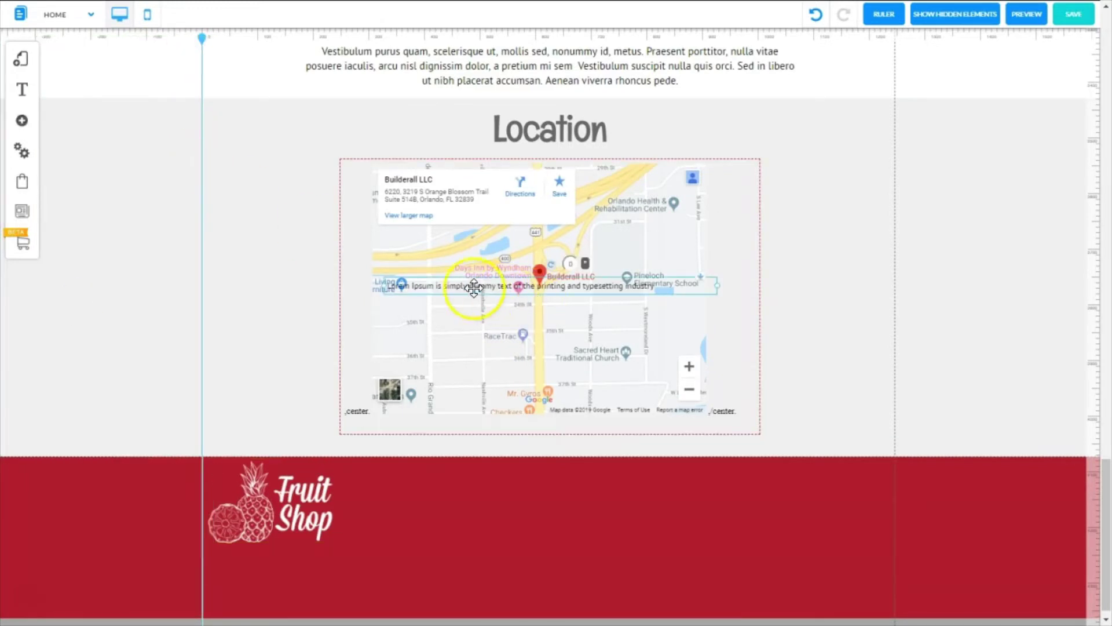
{"action": "left_click_drag", "start_coordinate": [454, 287], "coordinate": [618, 507]}
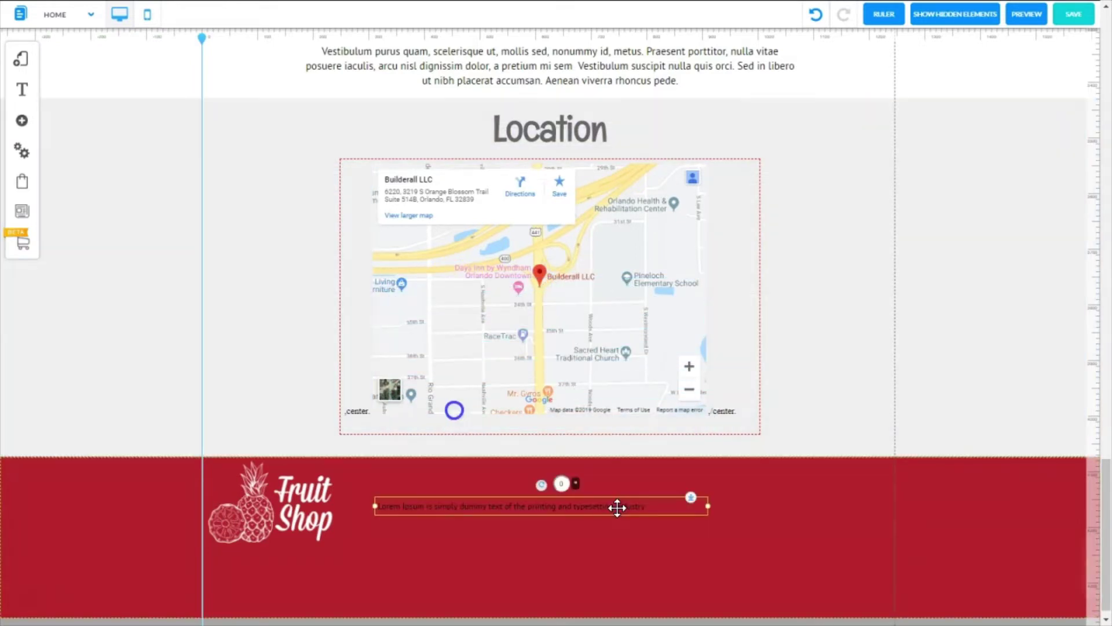
- Replace the footer paragraph's placeholder with the copied text beginning "In consectetuer turpis ut velit"
{"action": "left_click", "coordinate": [618, 507]}
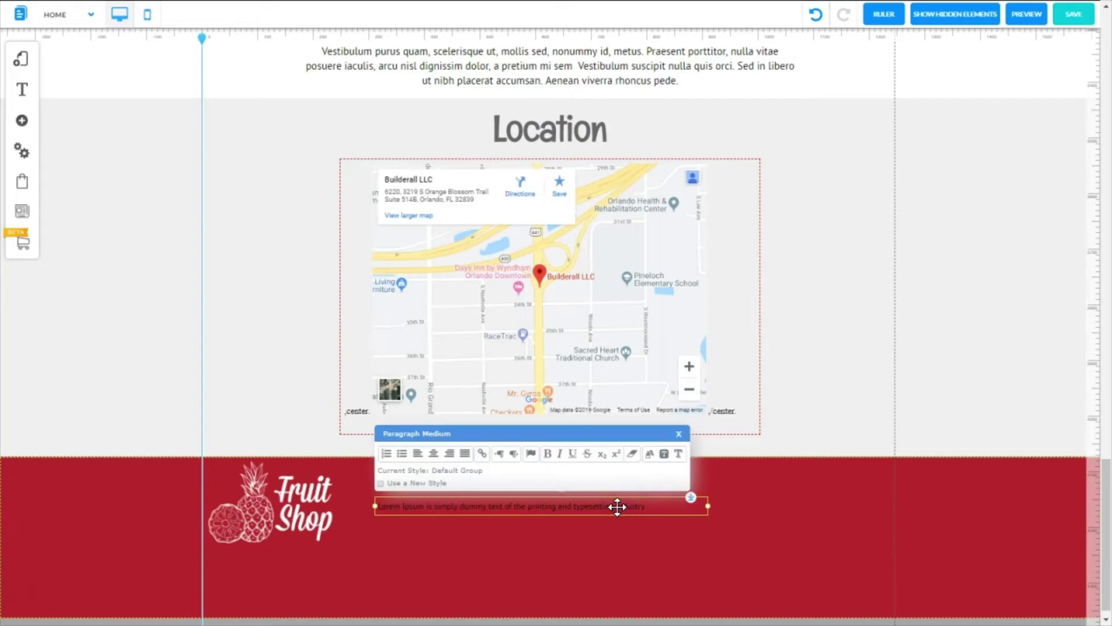
{"action": "left_click_drag", "start_coordinate": [653, 506], "coordinate": [379, 573]}
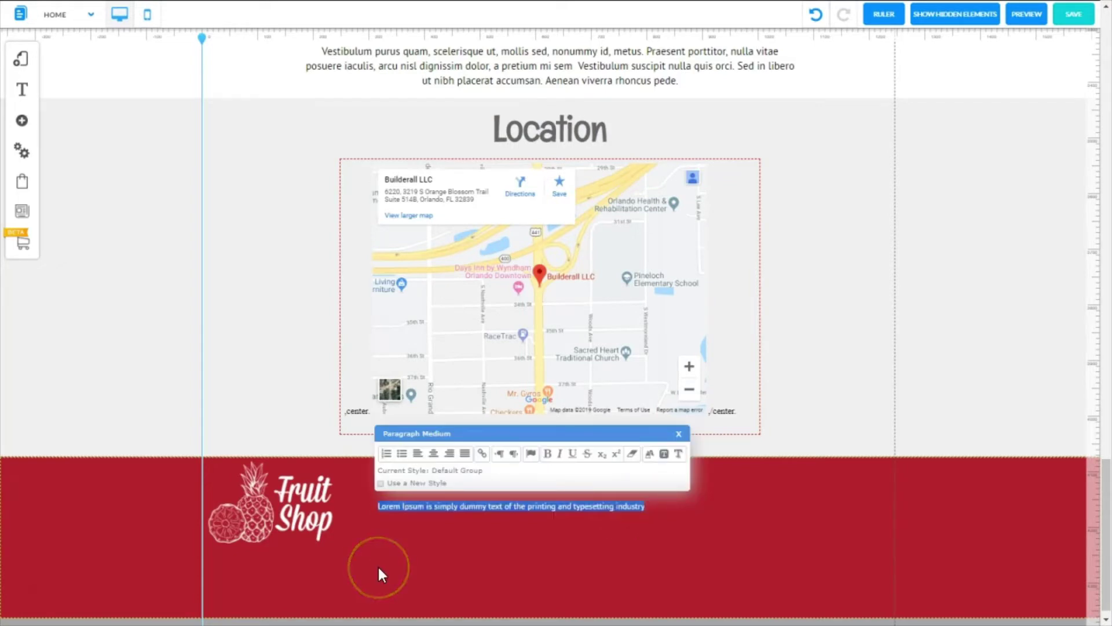
{"action": "key", "text": "ctrl+v"}
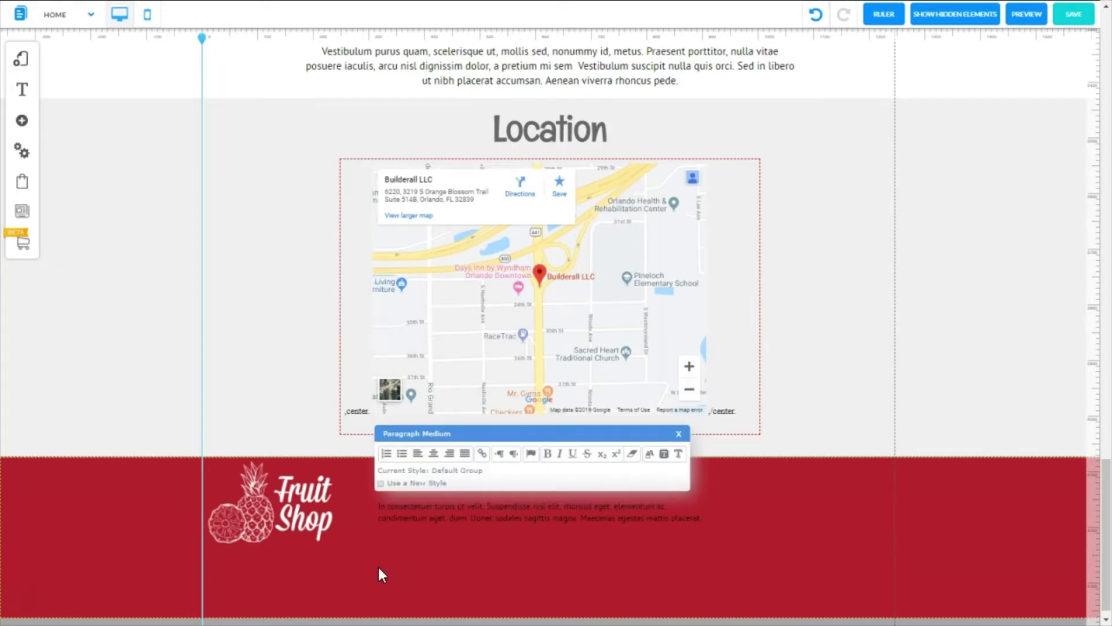
- Color all of the footer paragraph's text white
{"action": "left_click", "coordinate": [689, 515]}
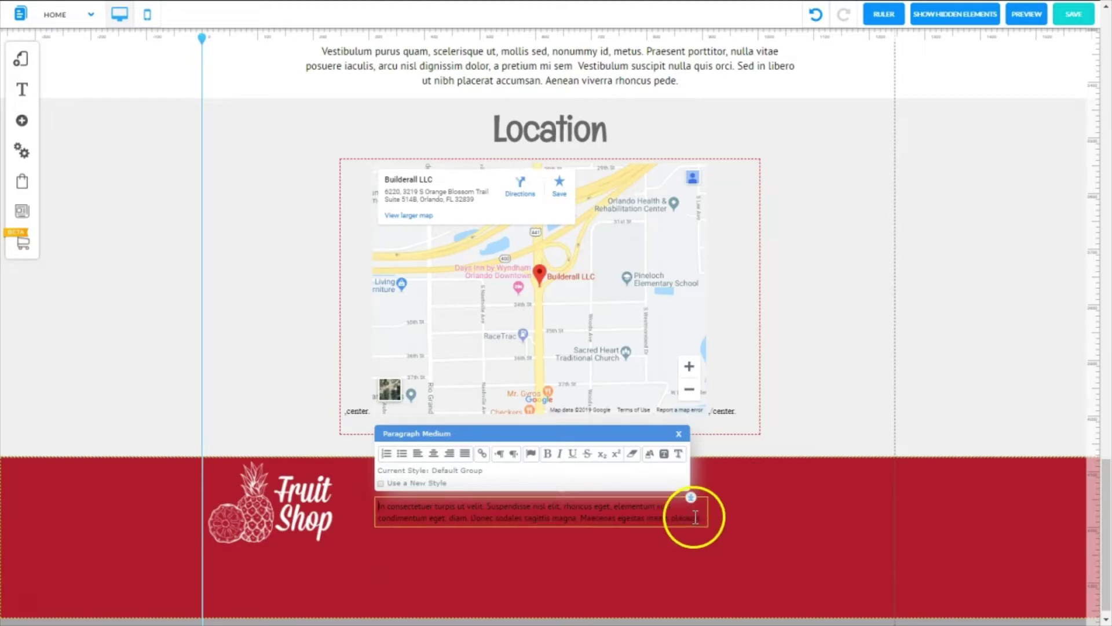
{"action": "left_click_drag", "start_coordinate": [698, 514], "coordinate": [374, 509]}
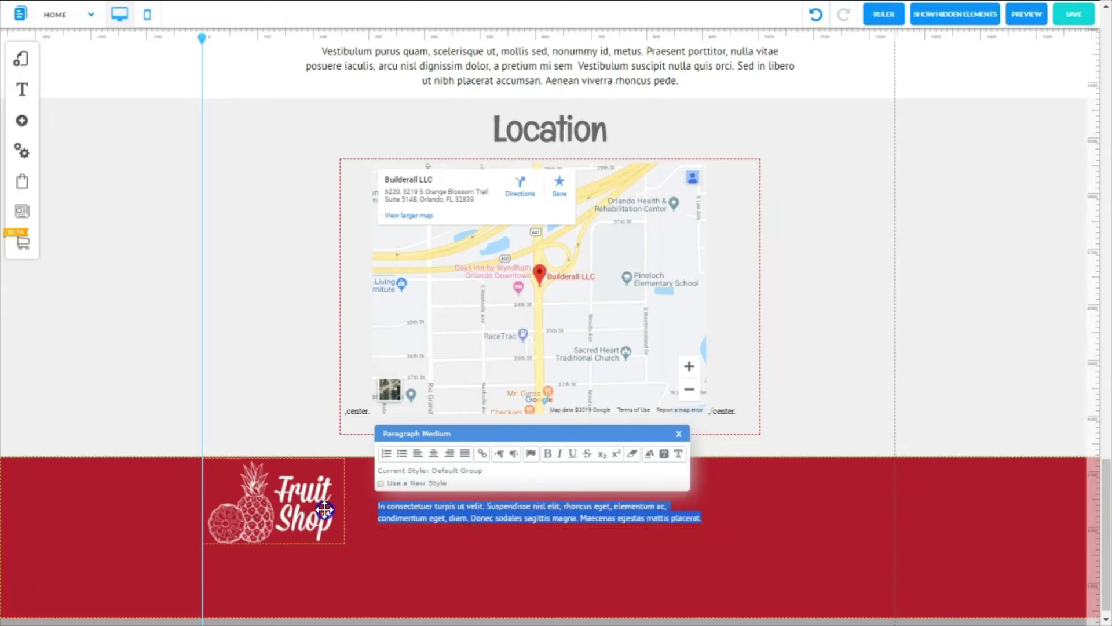
{"action": "left_click", "coordinate": [634, 455]}
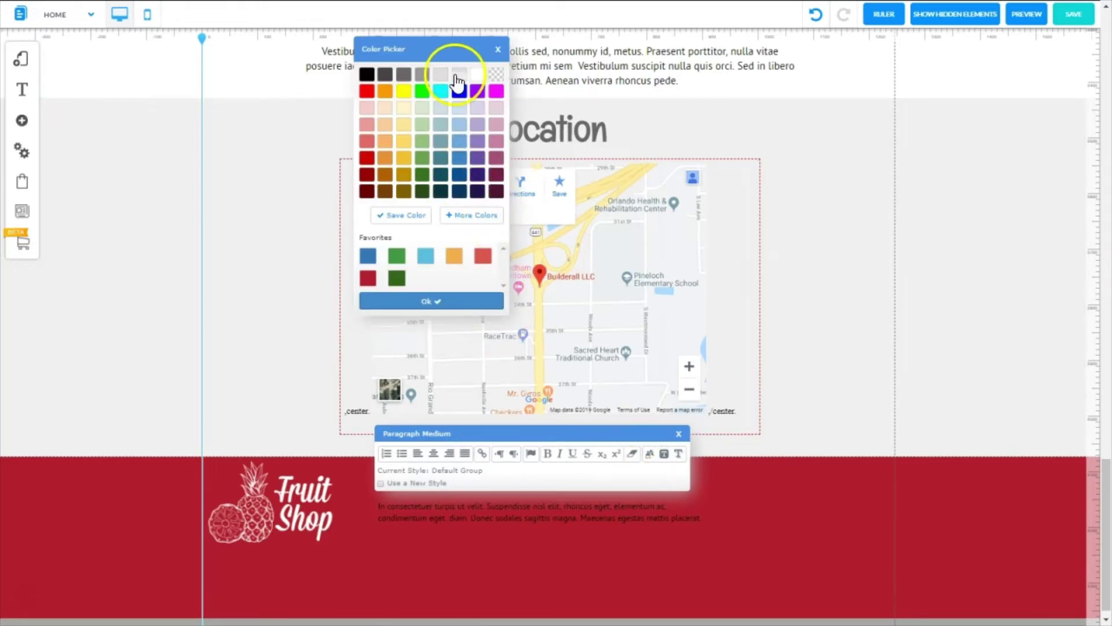
{"action": "left_click", "coordinate": [478, 74]}
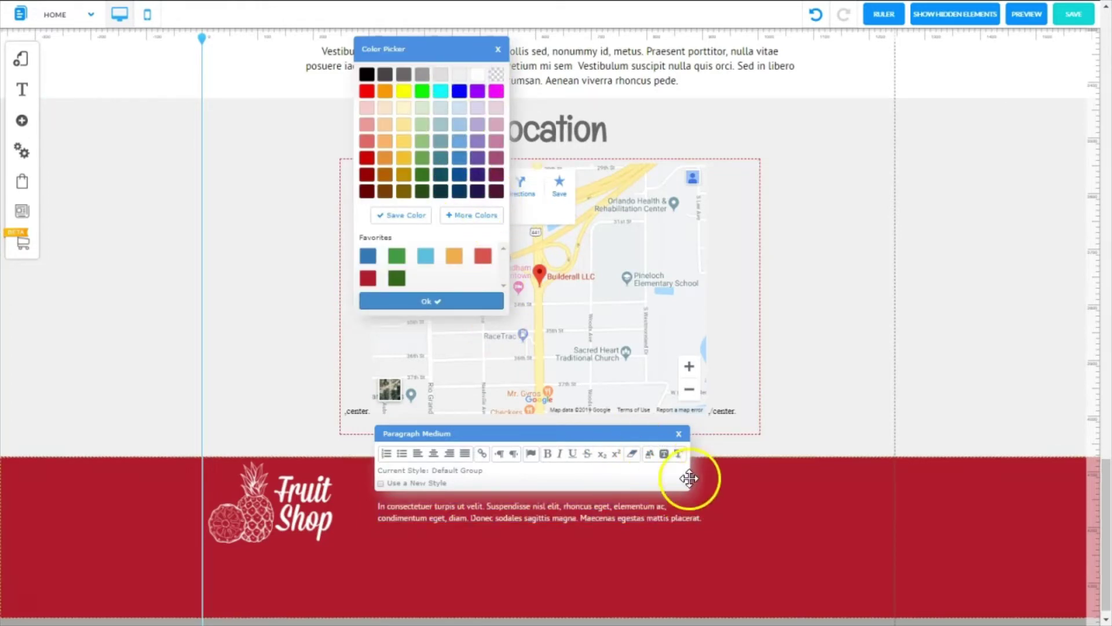
{"action": "left_click", "coordinate": [689, 479]}
- Narrow the footer paragraph and place it directly beneath the Fruit Shop logo, aligned with the vertical guide
{"action": "left_click_drag", "start_coordinate": [701, 515], "coordinate": [529, 505]}
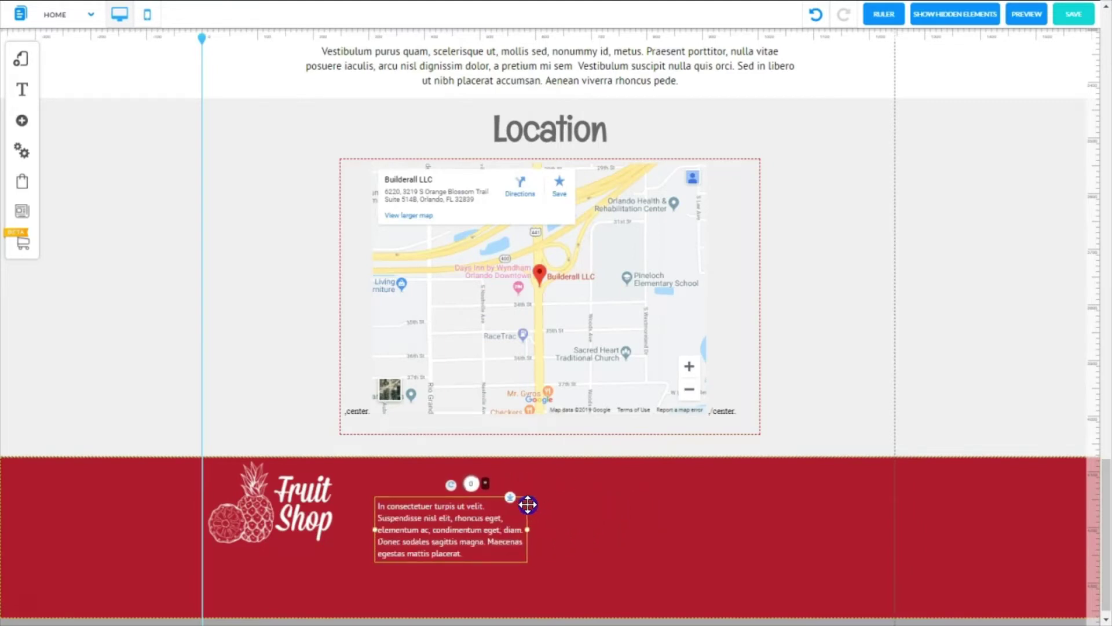
{"action": "left_click_drag", "start_coordinate": [451, 524], "coordinate": [277, 569]}
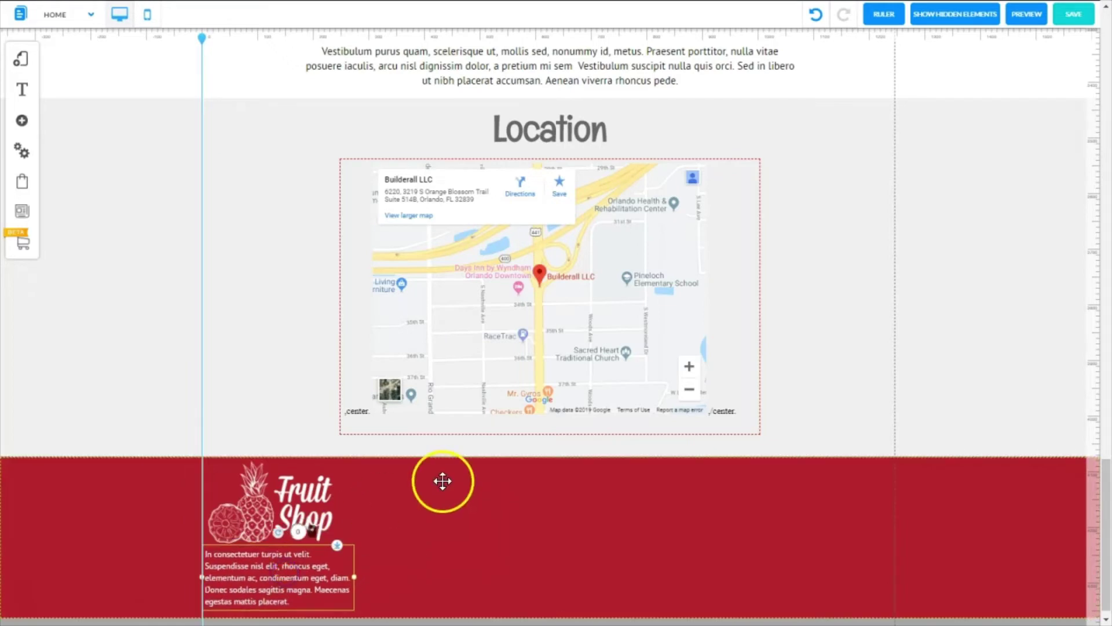
{"action": "left_click", "coordinate": [559, 504]}
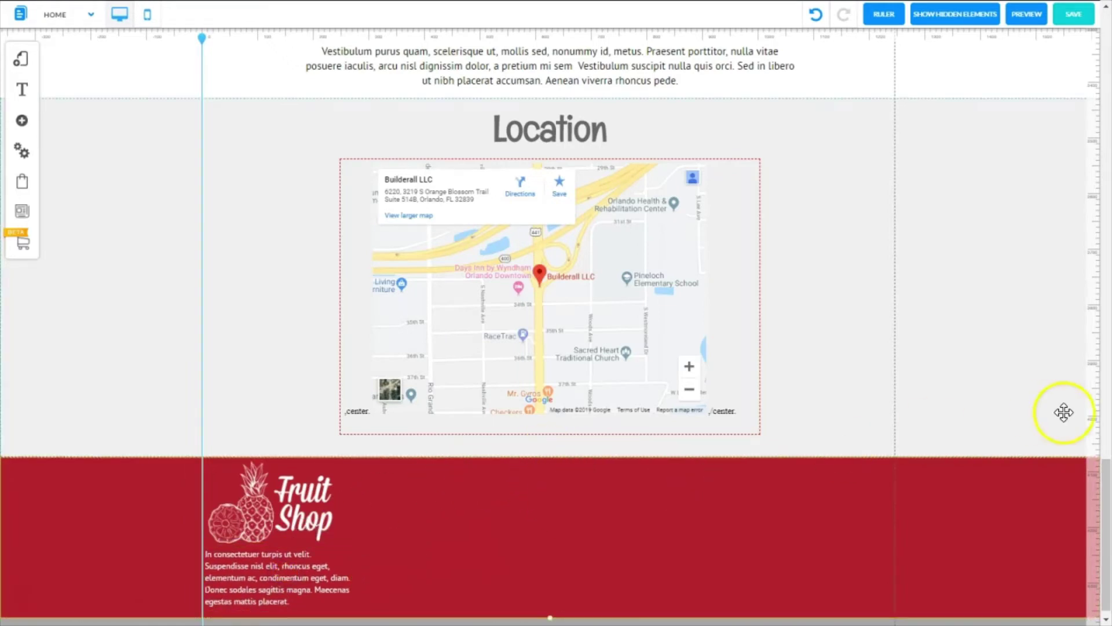
- Nudge the footer logo and the paragraph beneath it slightly upward
{"action": "scroll", "coordinate": [1100, 493], "scroll_direction": "down", "scroll_amount": 1}
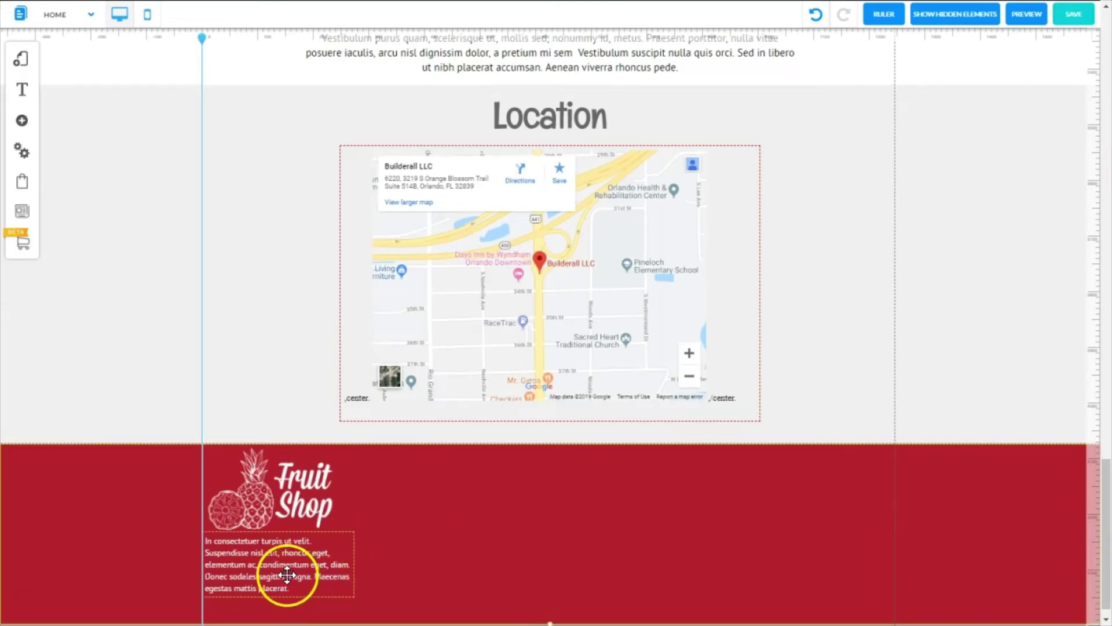
{"action": "left_click", "coordinate": [295, 491]}
{"action": "left_click_drag", "start_coordinate": [294, 491], "coordinate": [294, 487]}
{"action": "left_click_drag", "start_coordinate": [277, 570], "coordinate": [277, 565]}
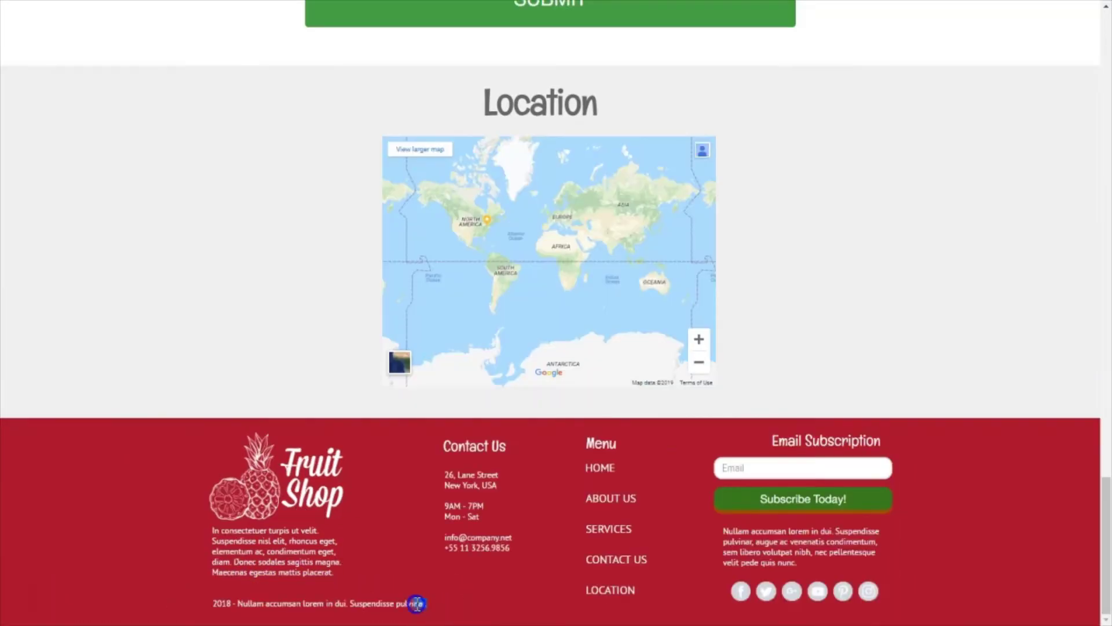
- Copy the example page's "2018 - Nullam accumsan lorem in dui. Suspendisse pulvinar." line into a duplicate of the footer paragraph placed beside the original
{"action": "mouse_move", "coordinate": [233, 605]}
{"action": "left_mouse_down"}
{"action": "mouse_move", "coordinate": [206, 605]}
{"action": "mouse_move", "coordinate": [212, 611]}
{"action": "left_mouse_up"}
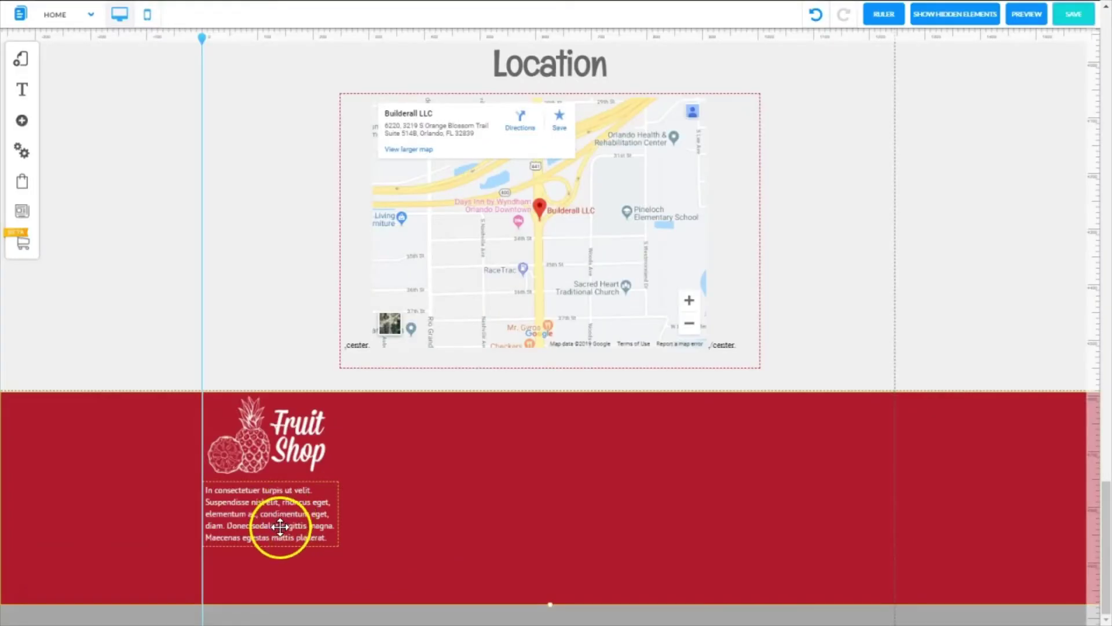
{"action": "left_click", "coordinate": [290, 523]}
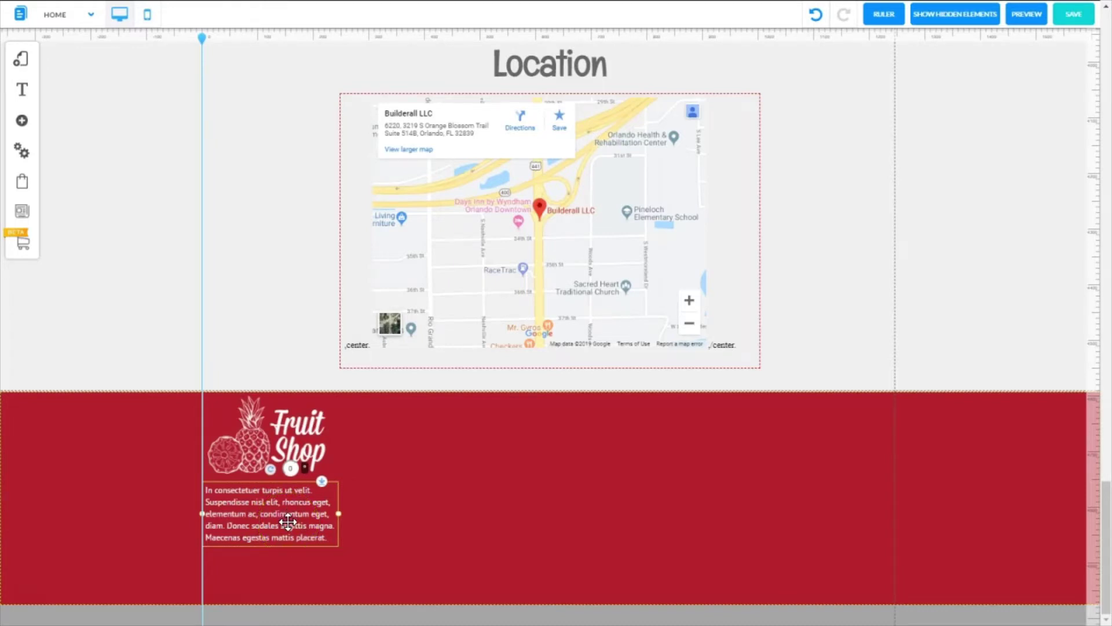
{"action": "key", "text": "ctrl+d"}
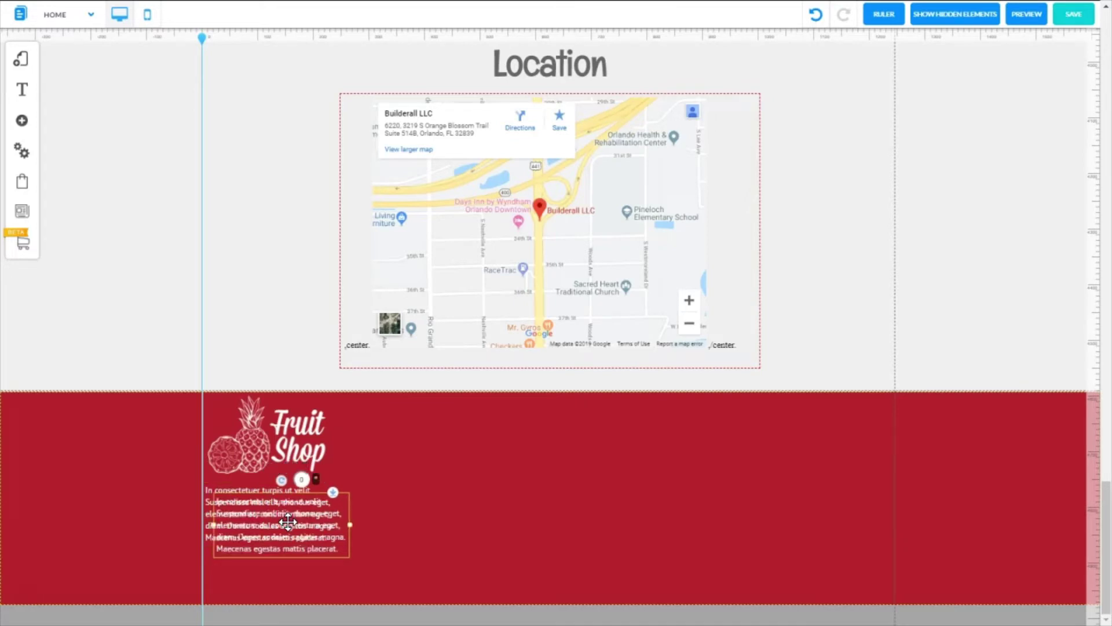
{"action": "left_click_drag", "start_coordinate": [287, 523], "coordinate": [492, 472]}
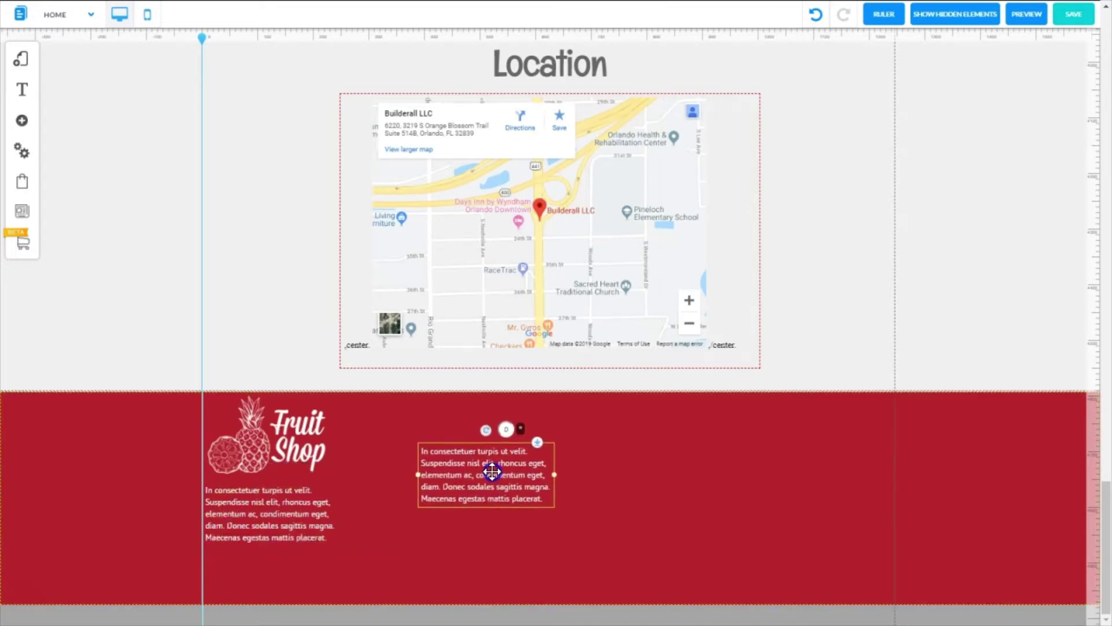
{"action": "double_click", "coordinate": [485, 471]}
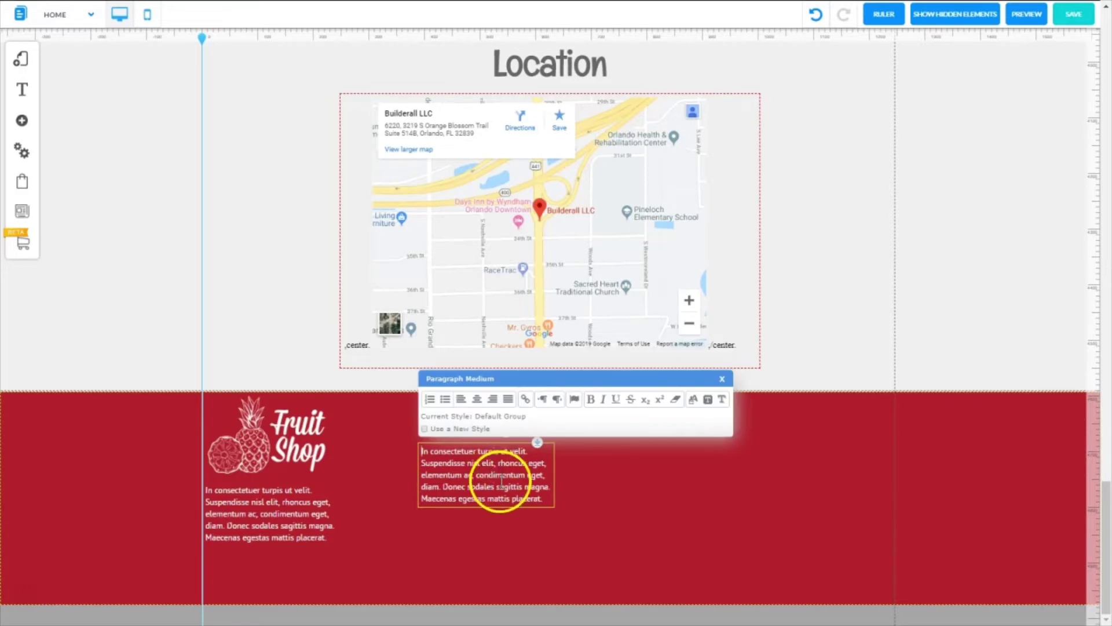
{"action": "triple_click", "coordinate": [461, 500]}
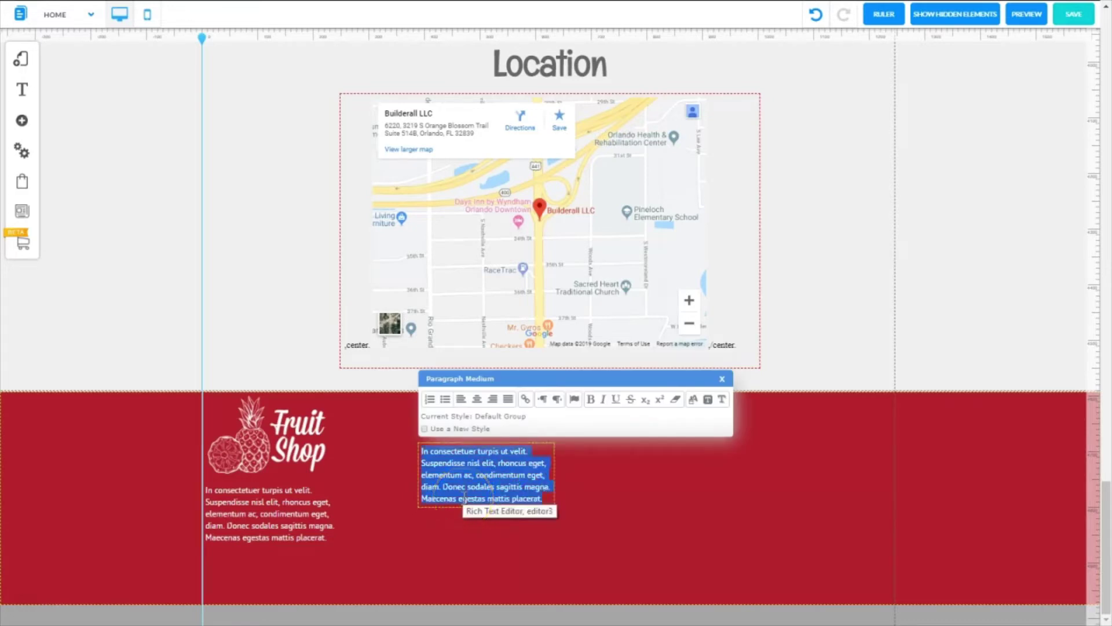
{"action": "type", "text": "2019 - Nullam euismod lorem in dui. Suspendisse pulvinar"}
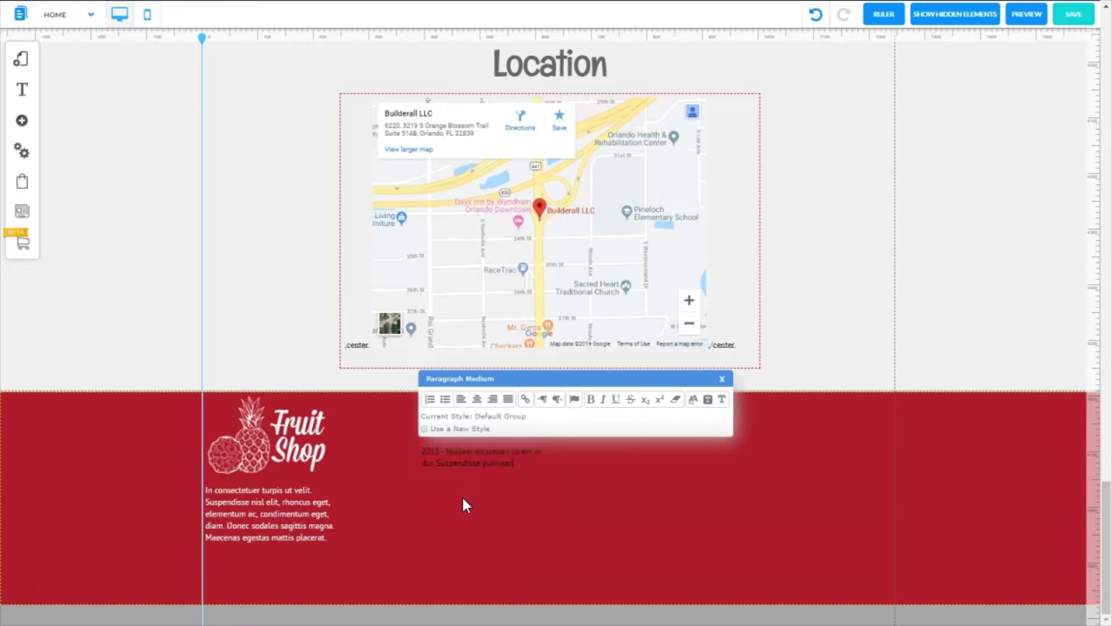
- Color the duplicated paragraph's 2018 text white
{"action": "left_click", "coordinate": [517, 456]}
{"action": "left_click_drag", "start_coordinate": [516, 456], "coordinate": [424, 451]}
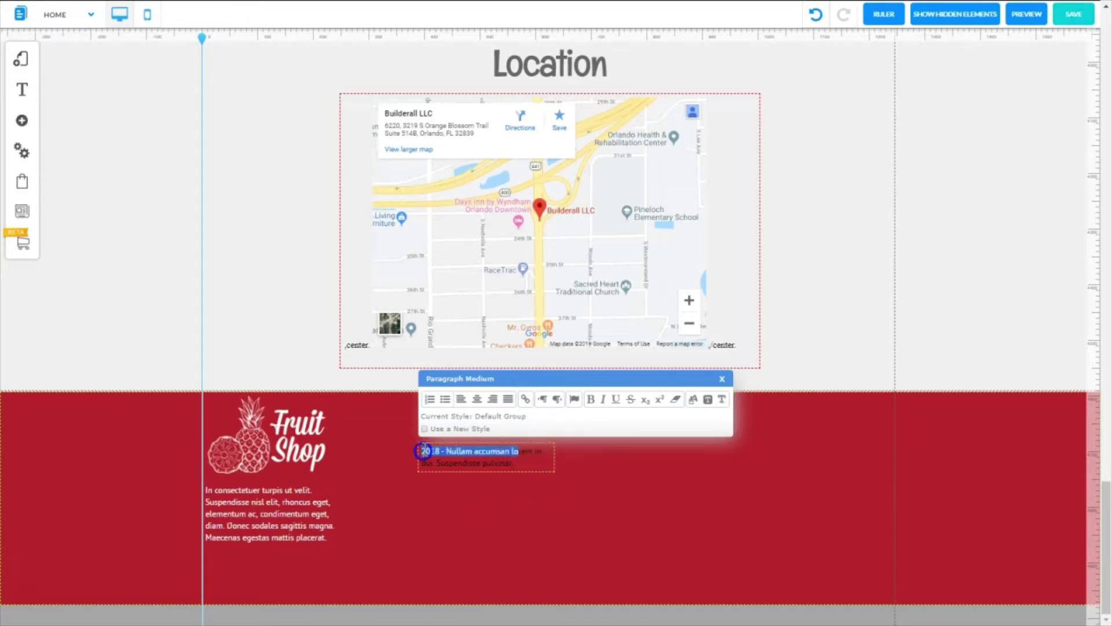
{"action": "left_click", "coordinate": [521, 462]}
{"action": "left_click", "coordinate": [478, 80]}
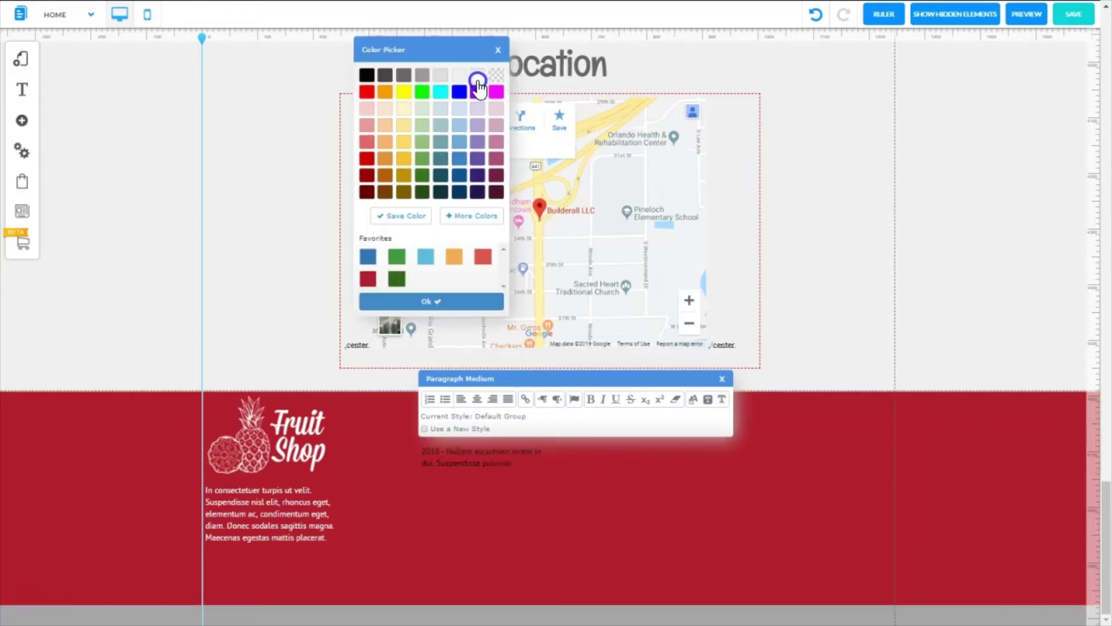
{"action": "left_click", "coordinate": [419, 303]}
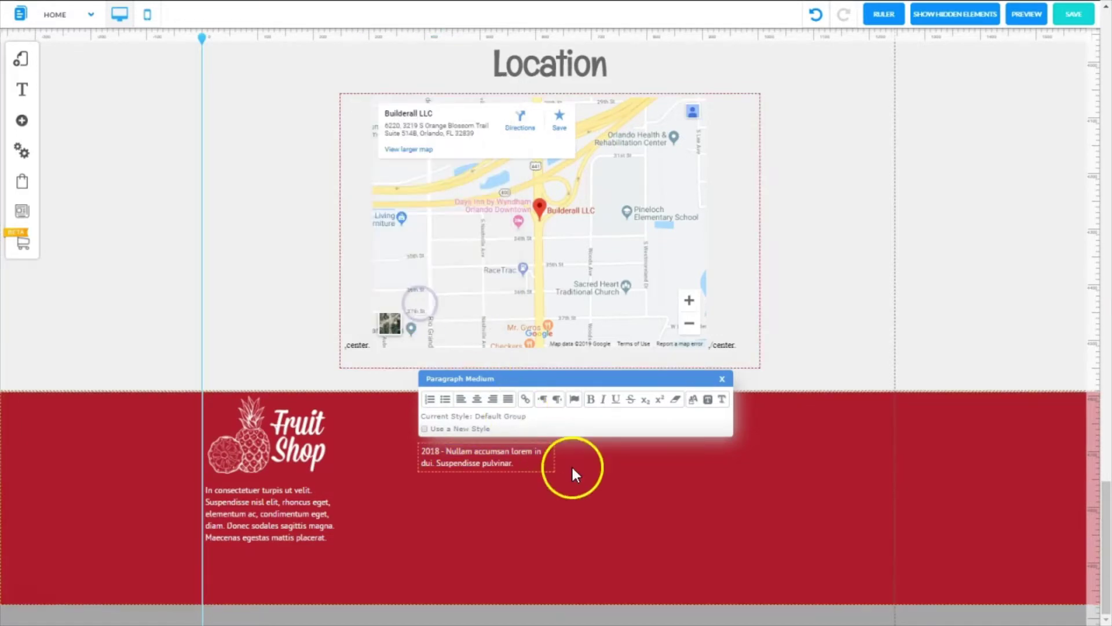
- Widen the 2018 text to a single line and place it below the footer paragraph, aligned with the vertical guide
{"action": "left_click", "coordinate": [610, 479]}
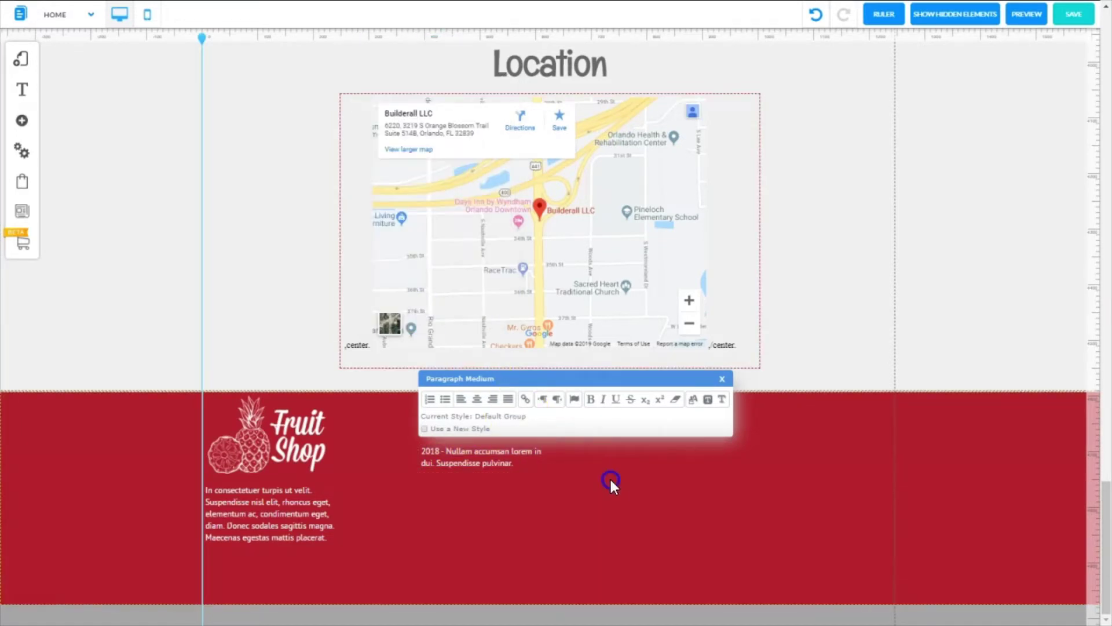
{"action": "left_click", "coordinate": [526, 453]}
{"action": "left_click_drag", "start_coordinate": [546, 457], "coordinate": [360, 575]}
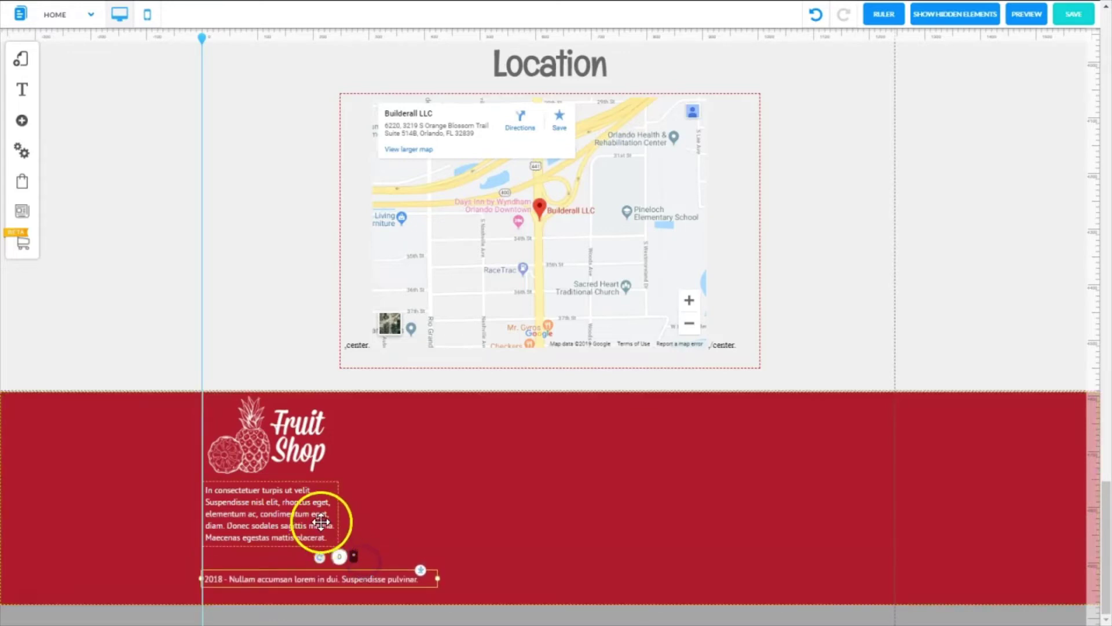
- Move the footer paragraph down toward the 2018 line and enlarge the Fruit Shop logo above it
{"action": "left_click", "coordinate": [292, 515]}
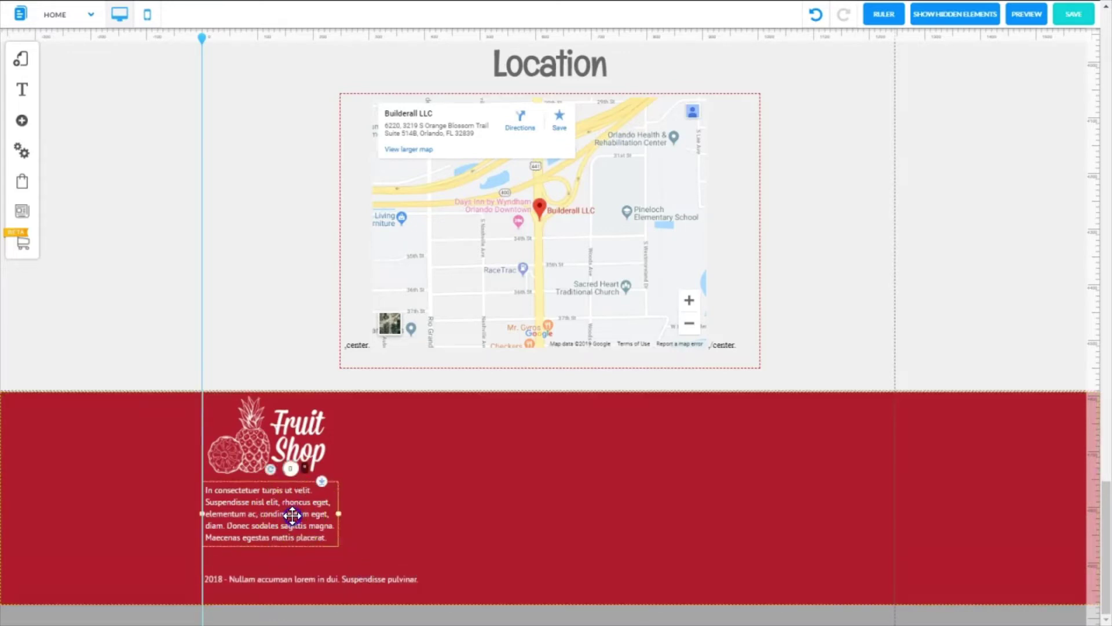
{"action": "left_click_drag", "start_coordinate": [292, 515], "coordinate": [292, 535]}
{"action": "left_click", "coordinate": [285, 450]}
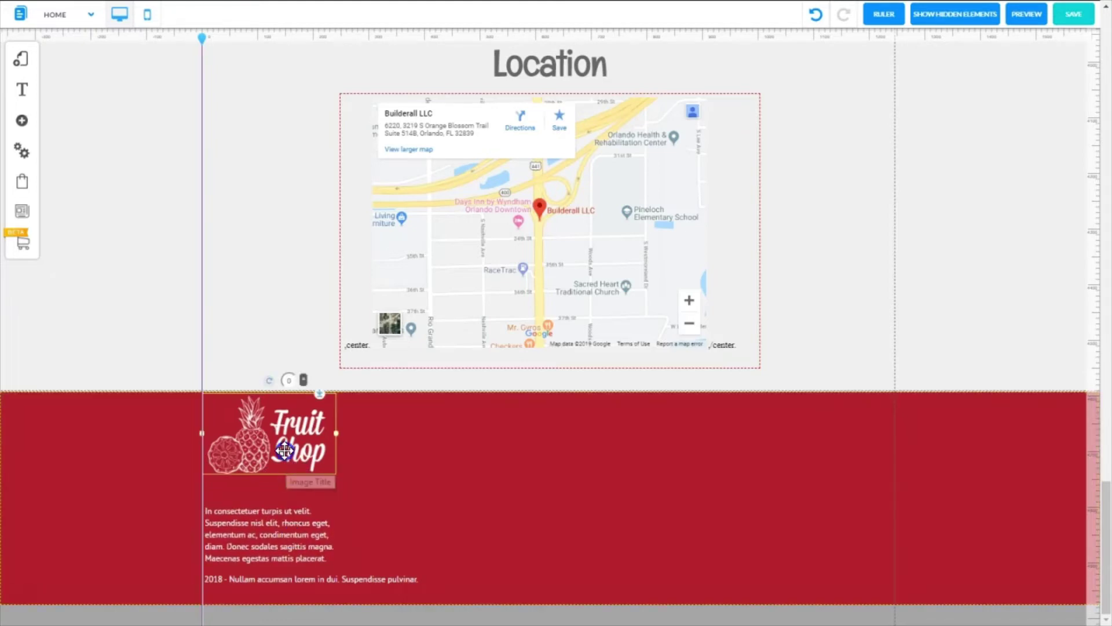
{"action": "left_click", "coordinate": [336, 433]}
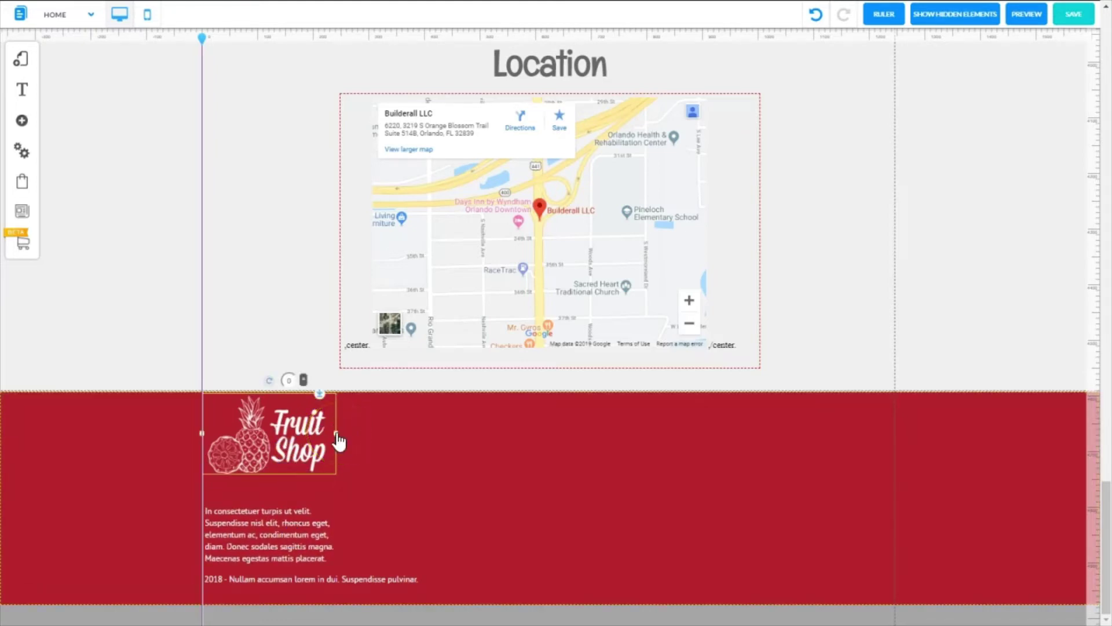
{"action": "left_click_drag", "start_coordinate": [338, 434], "coordinate": [361, 447]}
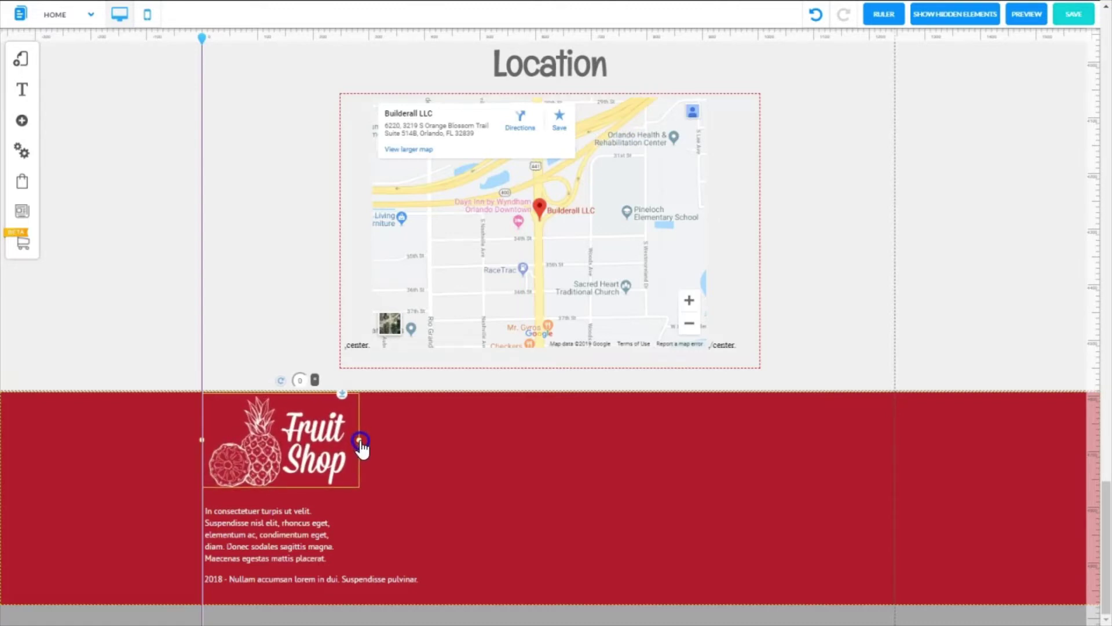
- Move the footer paragraph slightly closer to the logo and adjust its width so the text wraps into five lines
{"action": "left_click", "coordinate": [340, 539]}
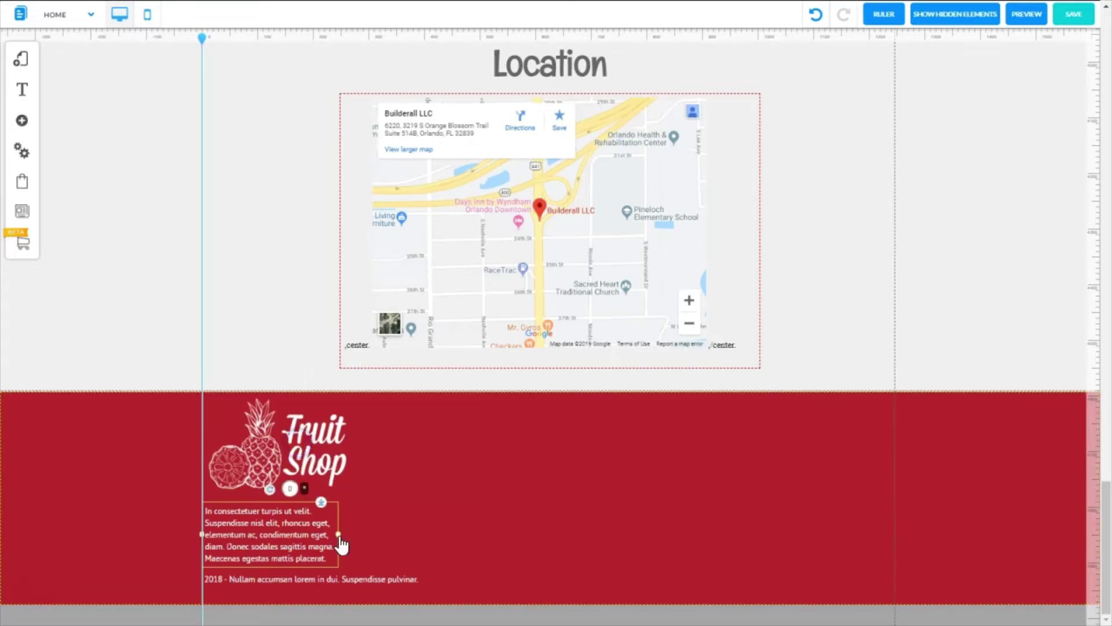
{"action": "left_click_drag", "start_coordinate": [339, 535], "coordinate": [273, 522]}
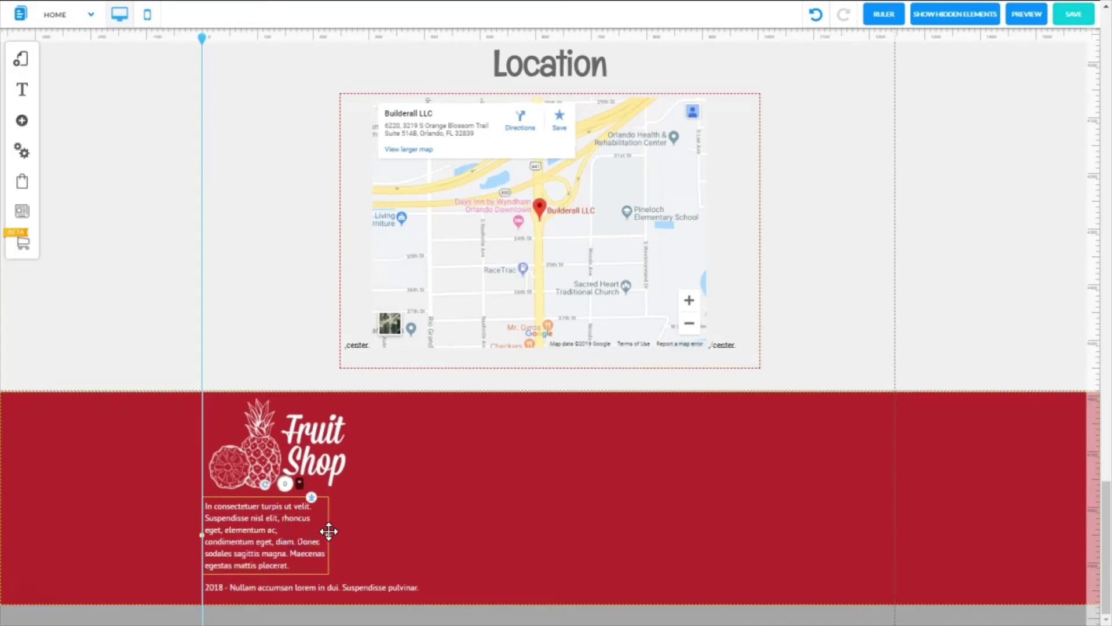
{"action": "left_click_drag", "start_coordinate": [324, 531], "coordinate": [336, 532]}
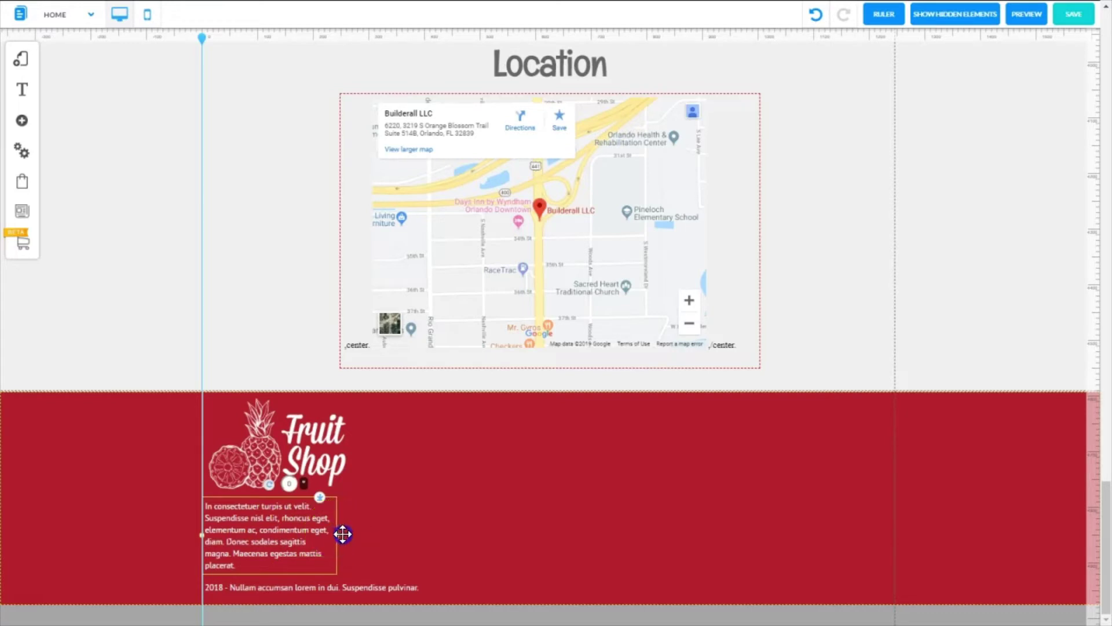
{"action": "left_click_drag", "start_coordinate": [343, 534], "coordinate": [345, 534]}
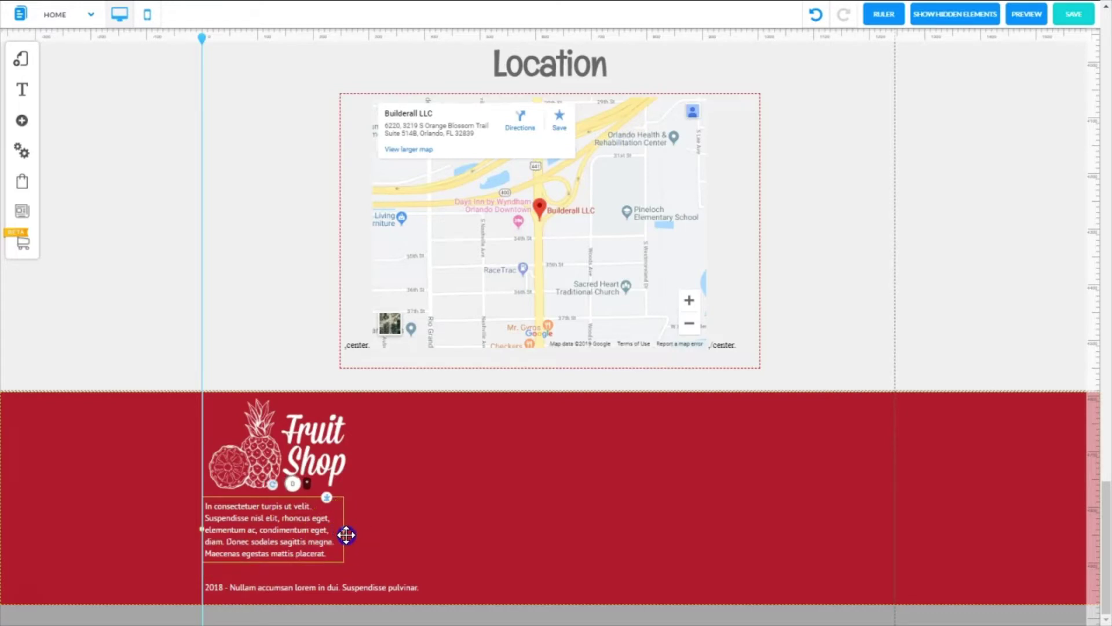
- Justify the text of the footer paragraph under the logo
{"action": "double_click", "coordinate": [292, 532]}
{"action": "triple_click", "coordinate": [295, 529]}
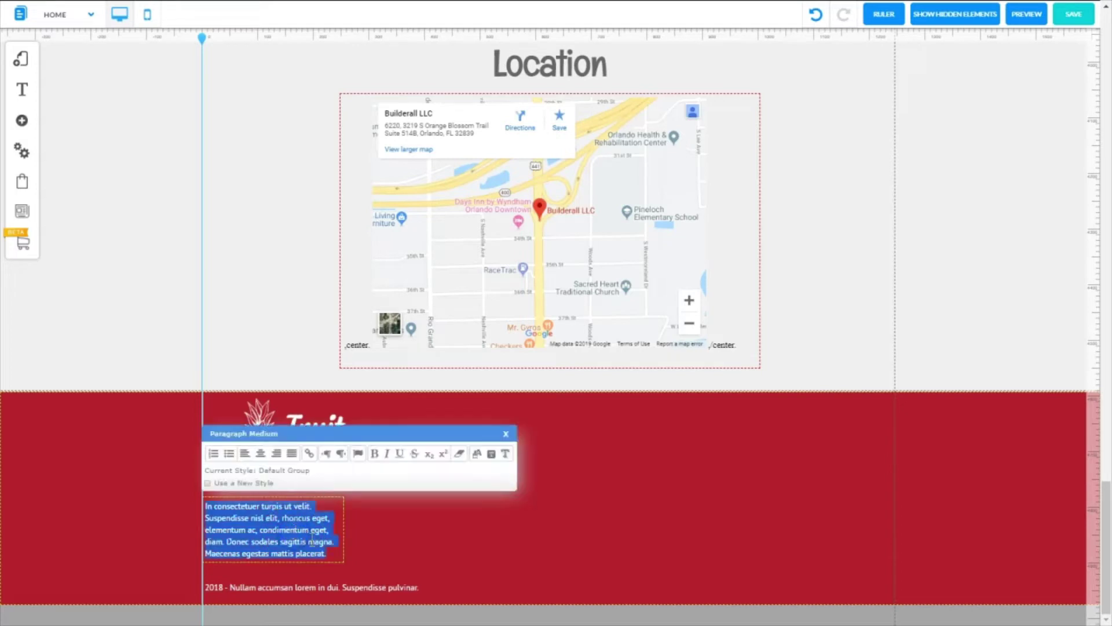
{"action": "left_click", "coordinate": [292, 454]}
{"action": "left_click", "coordinate": [405, 523]}
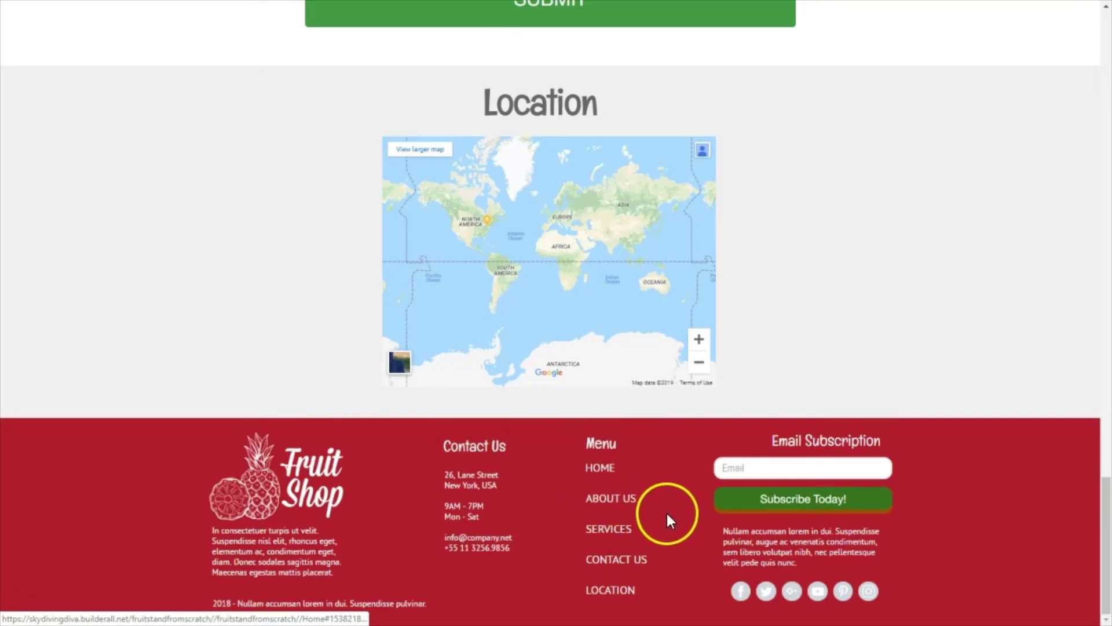
- Copy the paragraph beginning "Nullam accumsan lorem in dui" below the Subscribe Today! button on the example page
{"action": "triple_click", "coordinate": [799, 563]}
{"action": "key", "text": "ctrl+c"}
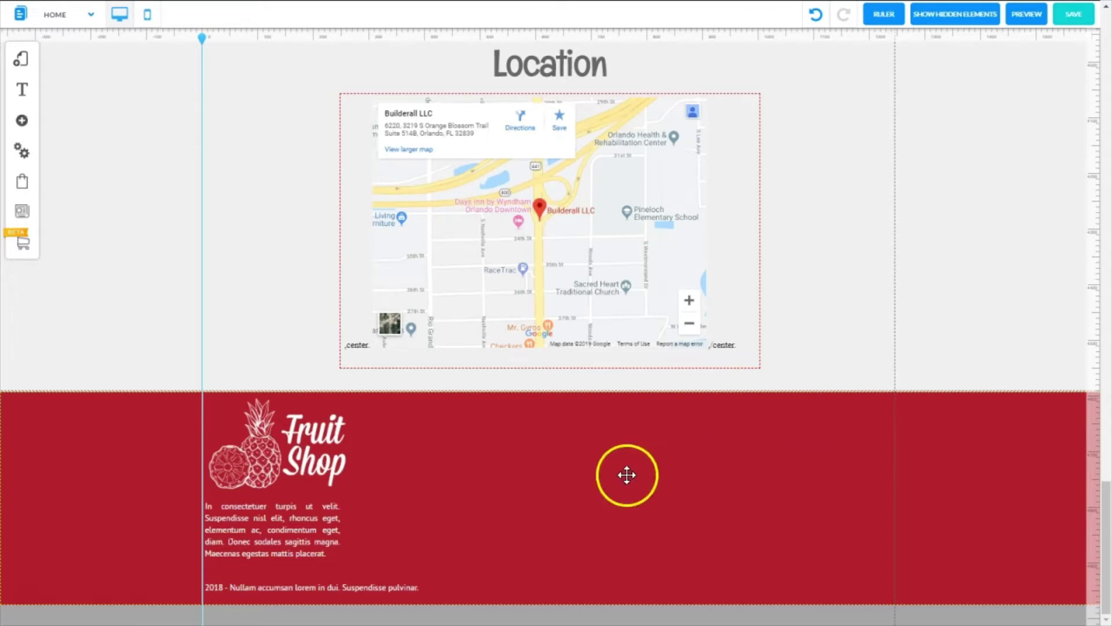
- Duplicate the footer description near the right margin guide and replace the copy's text with the copied "Nullam accumsan lorem in dui" paragraph
{"action": "left_click", "coordinate": [276, 530]}
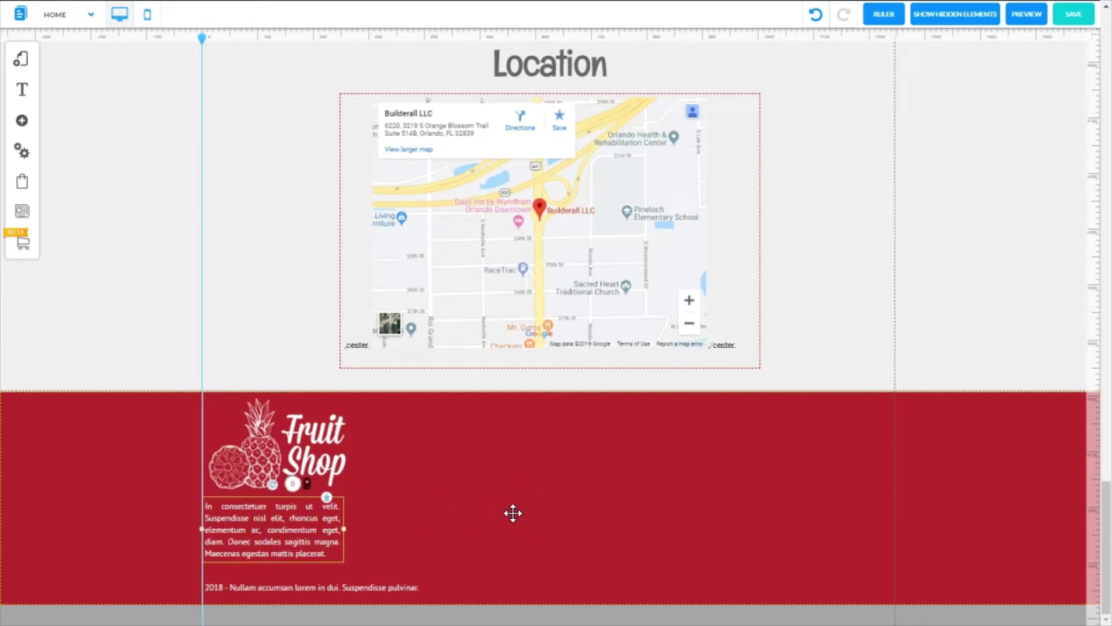
{"action": "key", "text": "ctrl+v"}
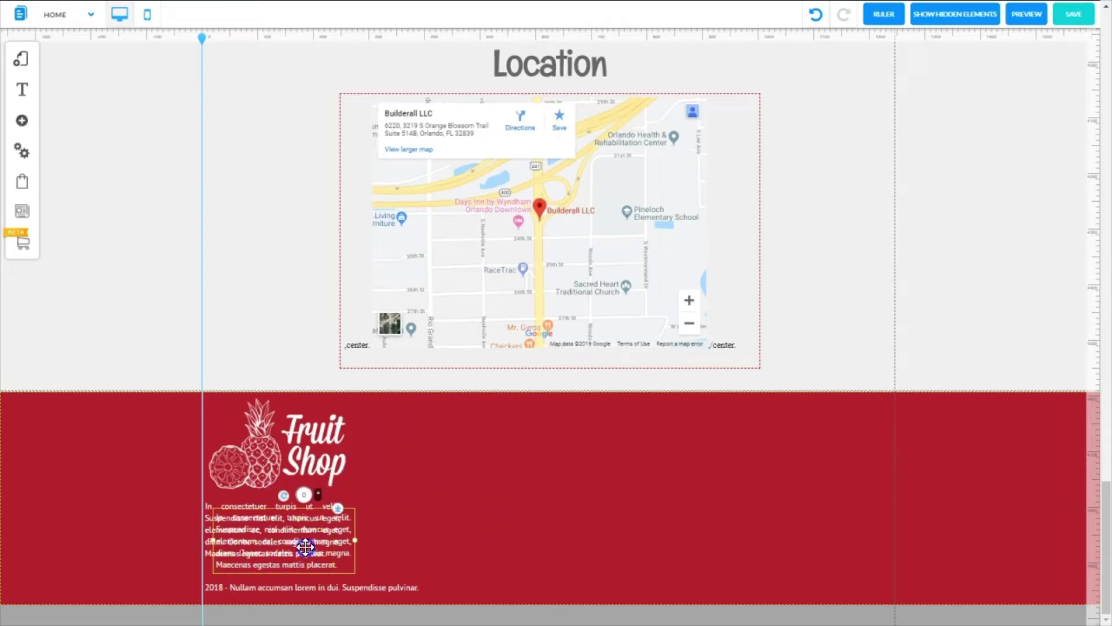
{"action": "left_click_drag", "start_coordinate": [305, 546], "coordinate": [820, 521]}
{"action": "double_click", "coordinate": [778, 524]}
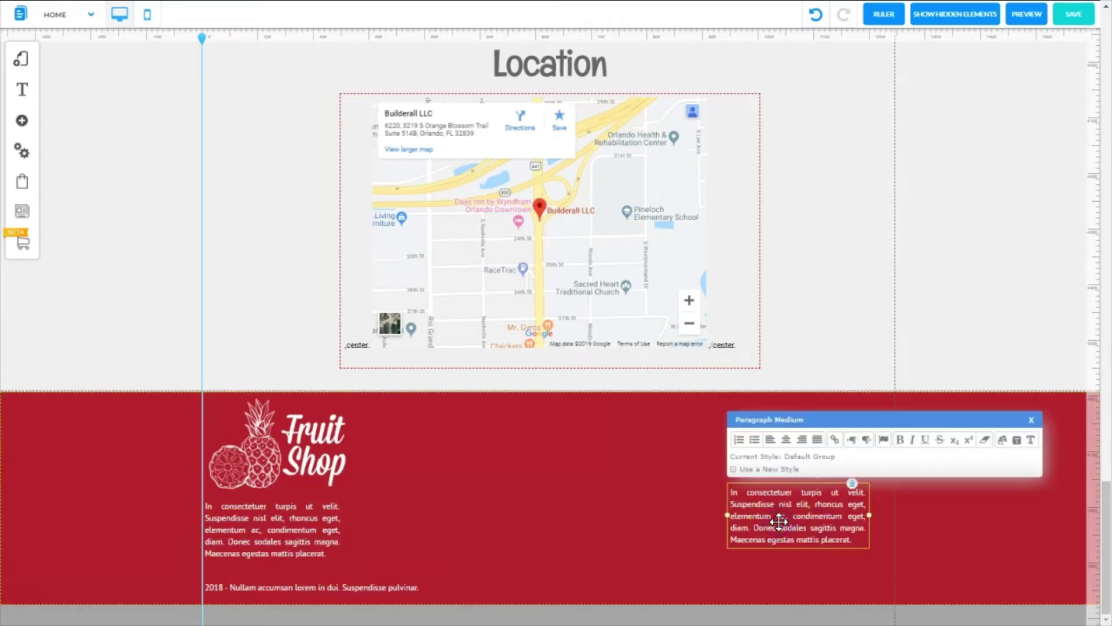
{"action": "key", "text": "ctrl+a"}
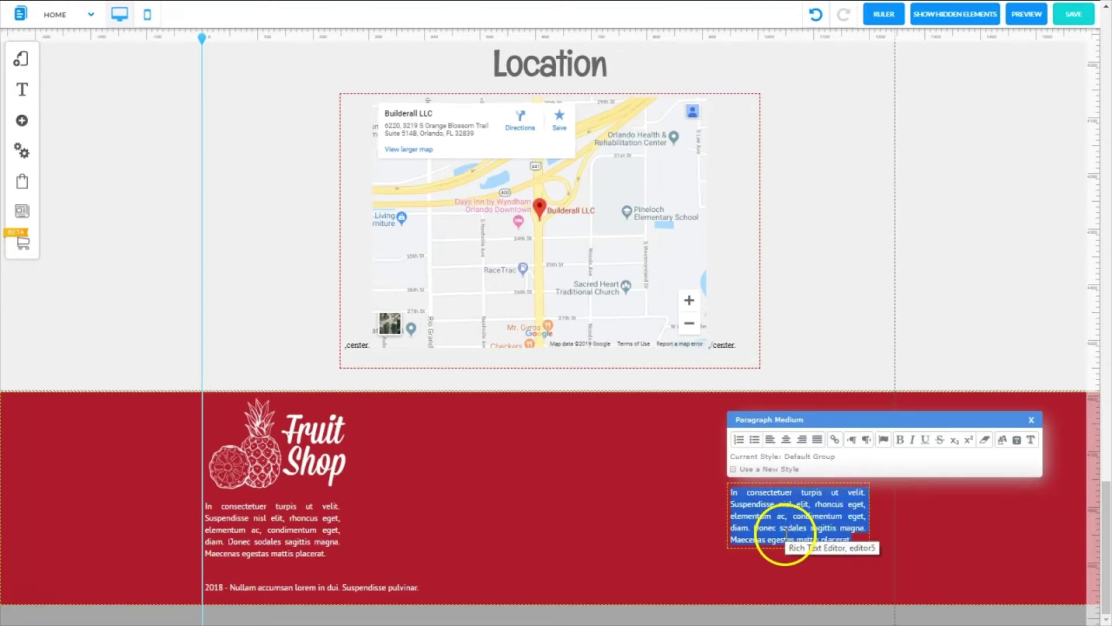
{"action": "key", "text": "ctrl+v"}
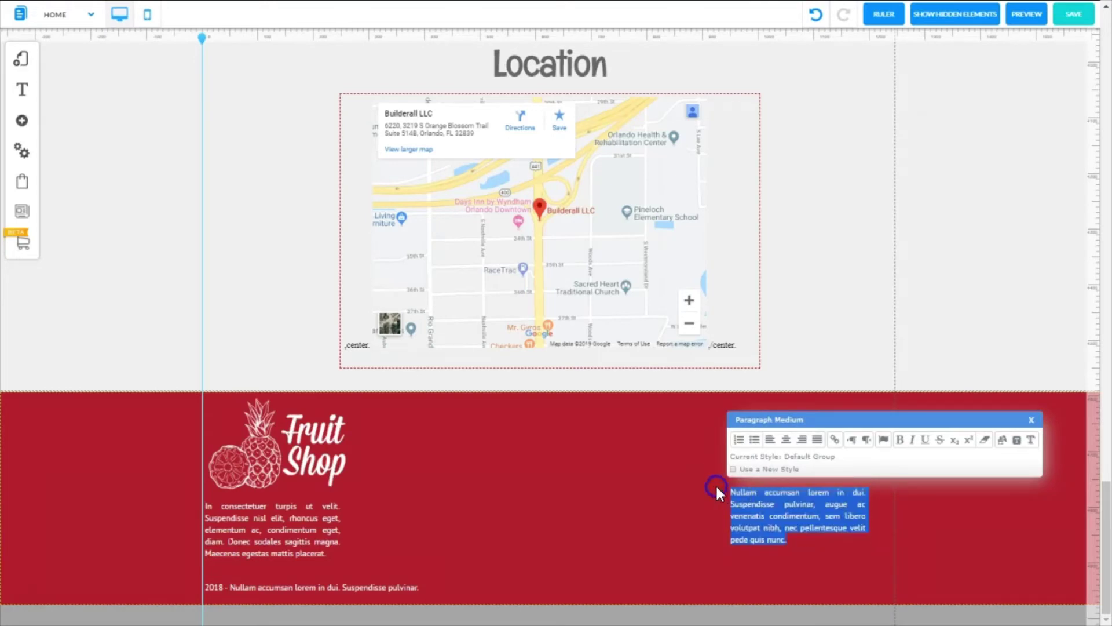
- Colour the pasted Nullam paragraph white and move it slightly down against the right margin guide
{"action": "left_click", "coordinate": [1001, 444]}
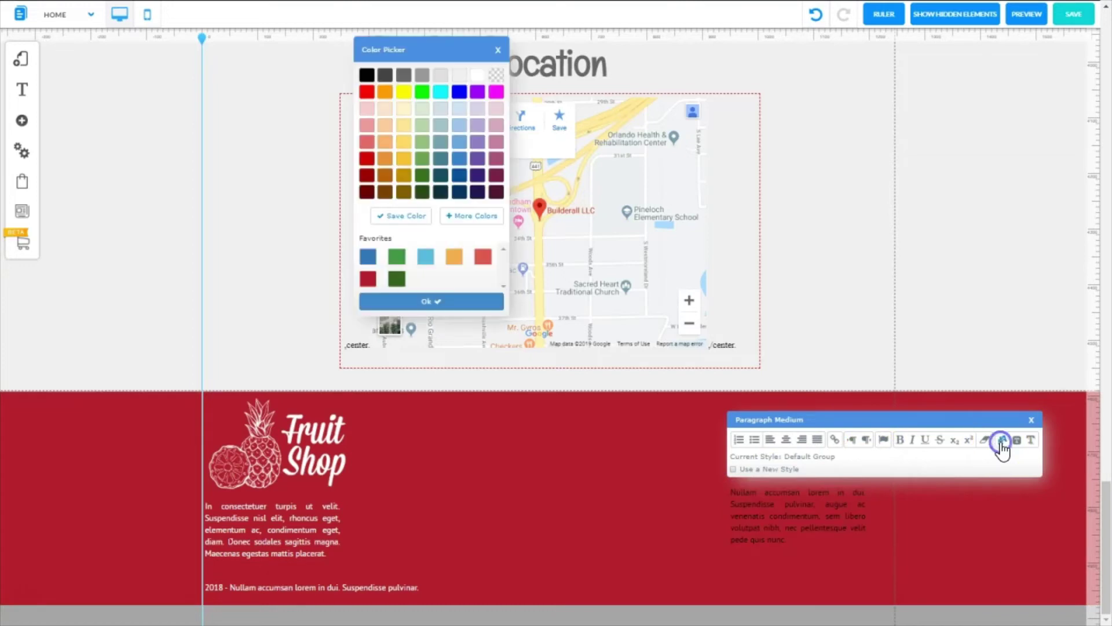
{"action": "left_click", "coordinate": [441, 307]}
{"action": "left_click_drag", "start_coordinate": [787, 504], "coordinate": [805, 518]}
{"action": "left_click", "coordinate": [559, 429]}
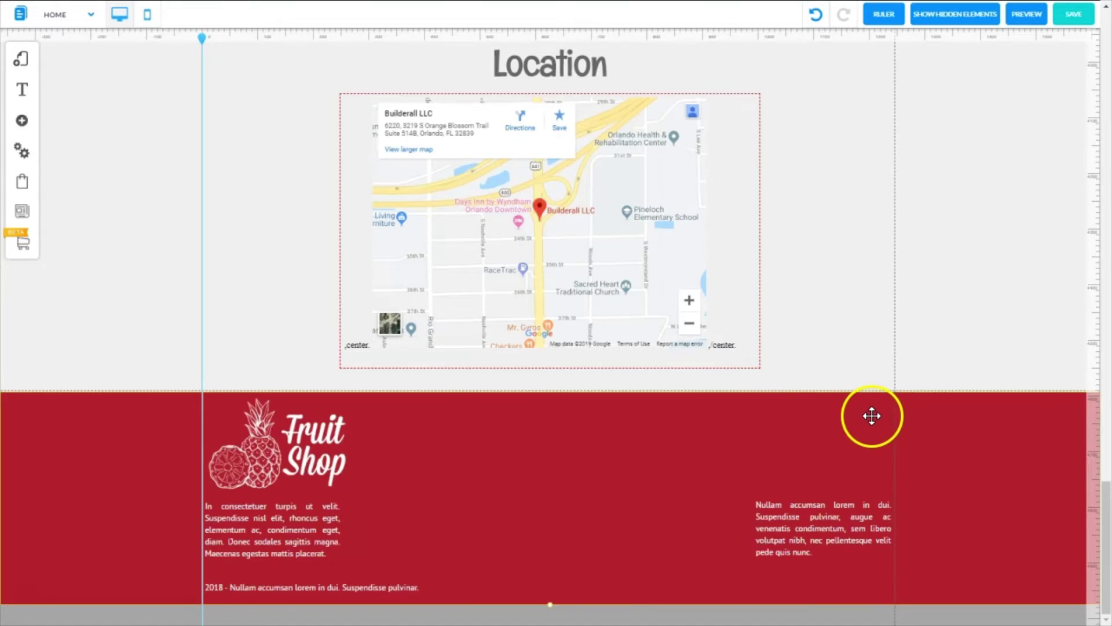
- Add an H3 Title Medium text element and place it in the red footer beside the Fruit Shop logo
{"action": "left_click", "coordinate": [22, 120]}
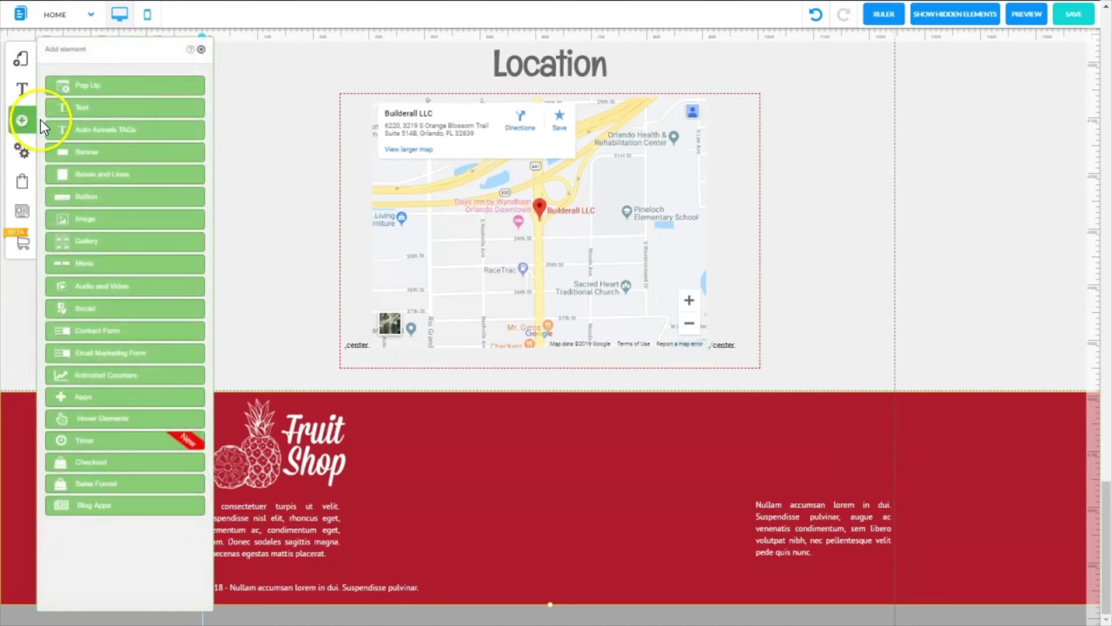
{"action": "left_click", "coordinate": [64, 110]}
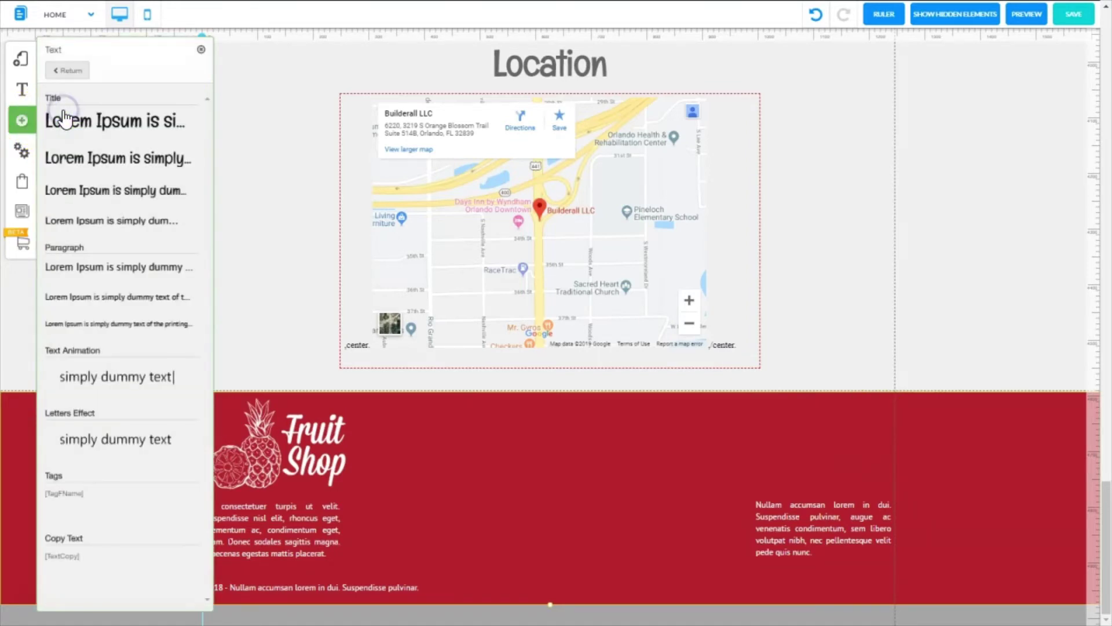
{"action": "left_click", "coordinate": [73, 197]}
{"action": "left_click", "coordinate": [85, 168]}
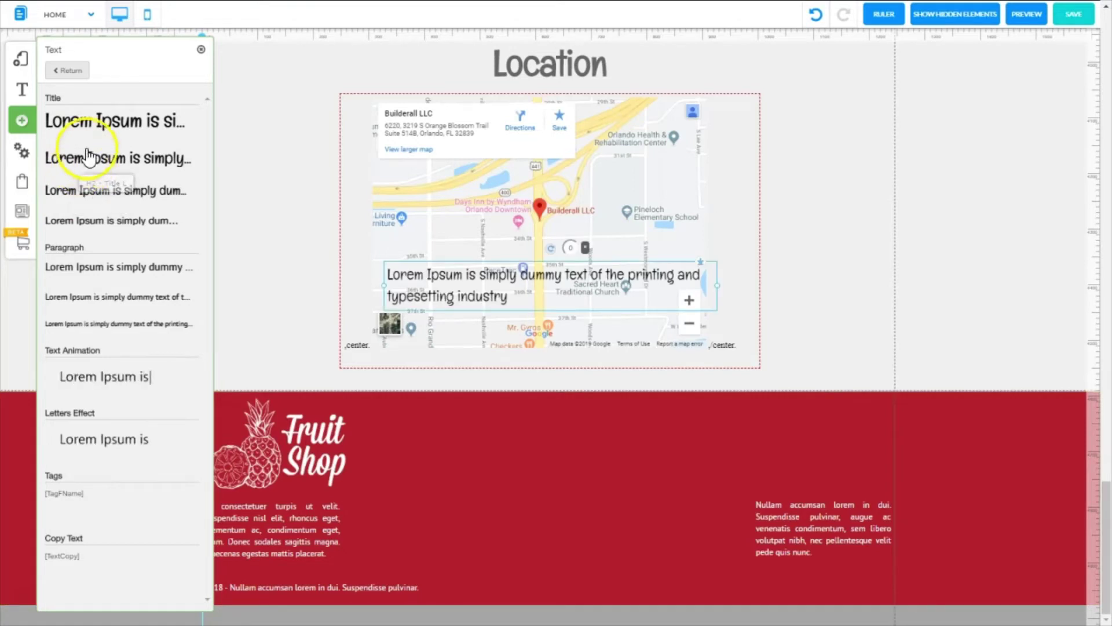
{"action": "left_click", "coordinate": [201, 52]}
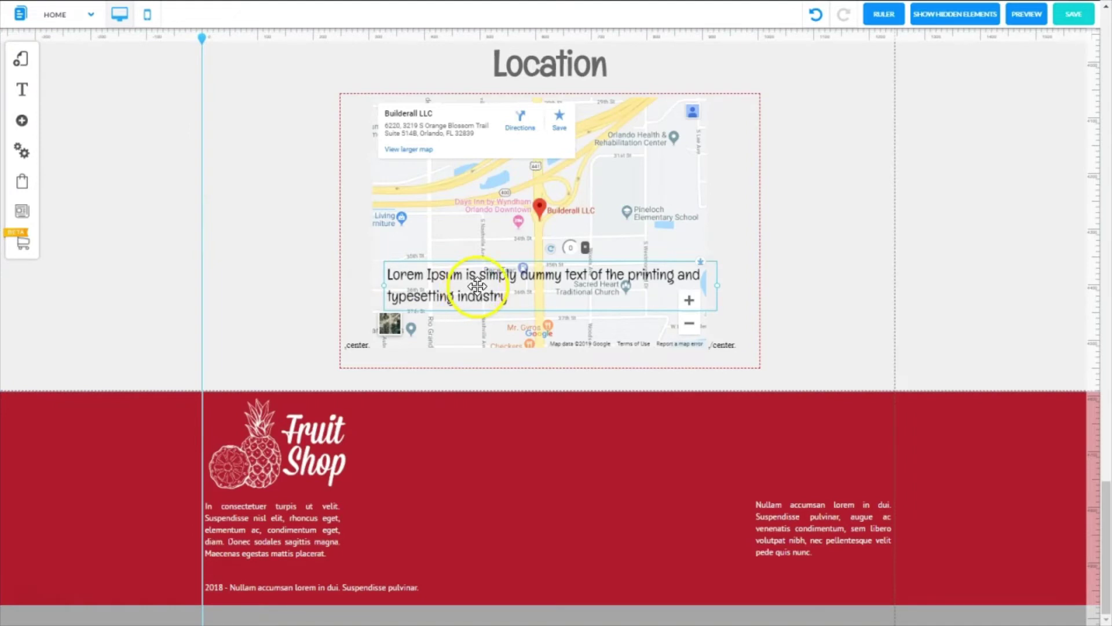
{"action": "left_click_drag", "start_coordinate": [478, 286], "coordinate": [505, 440]}
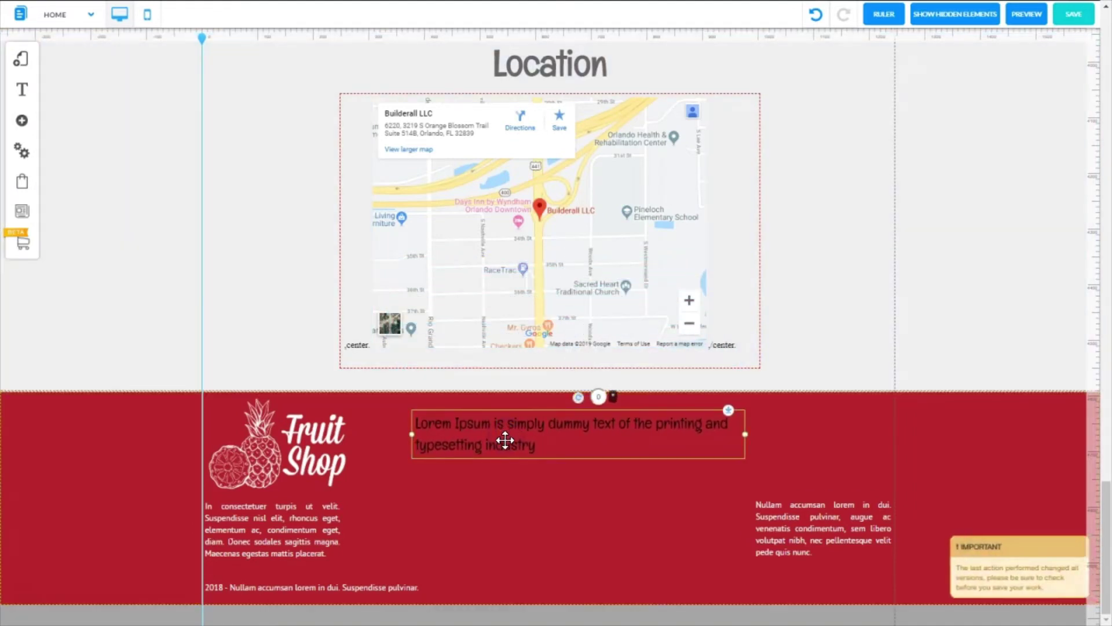
- Replace the placeholder text of the new footer title with "Contact Us"
{"action": "left_click", "coordinate": [540, 442]}
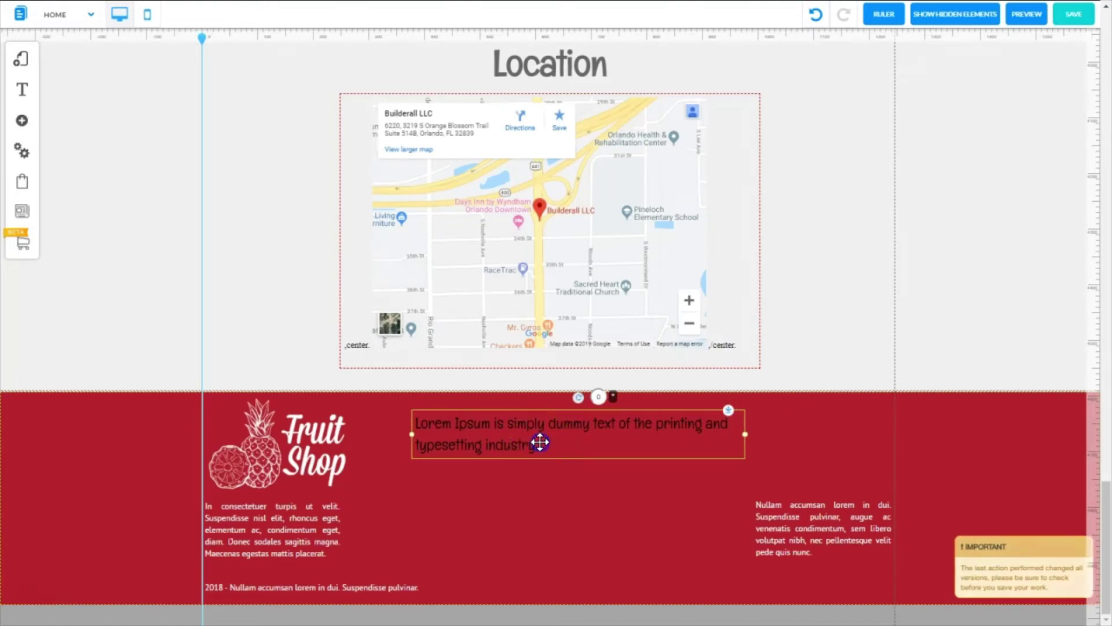
{"action": "double_click", "coordinate": [540, 442]}
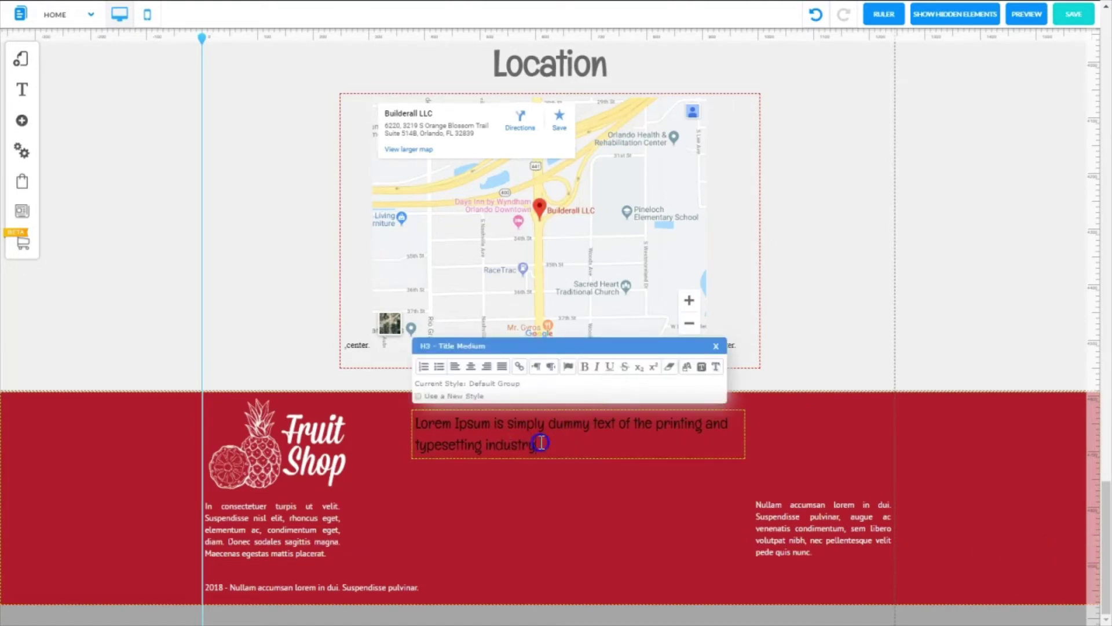
{"action": "left_click_drag", "start_coordinate": [540, 442], "coordinate": [415, 423]}
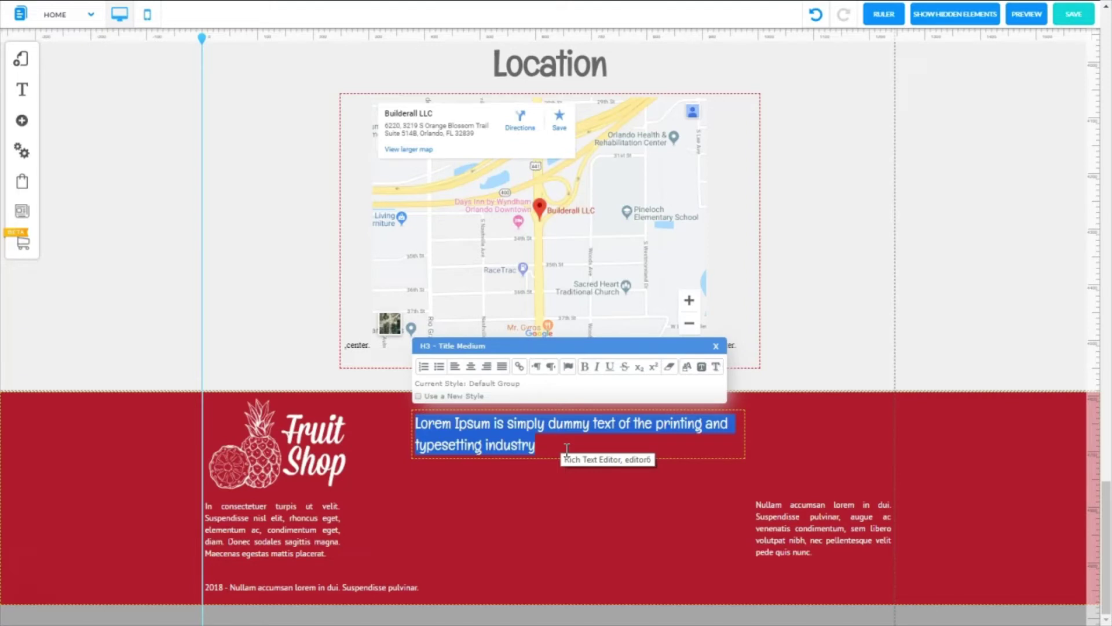
{"action": "type", "text": "Cont"}
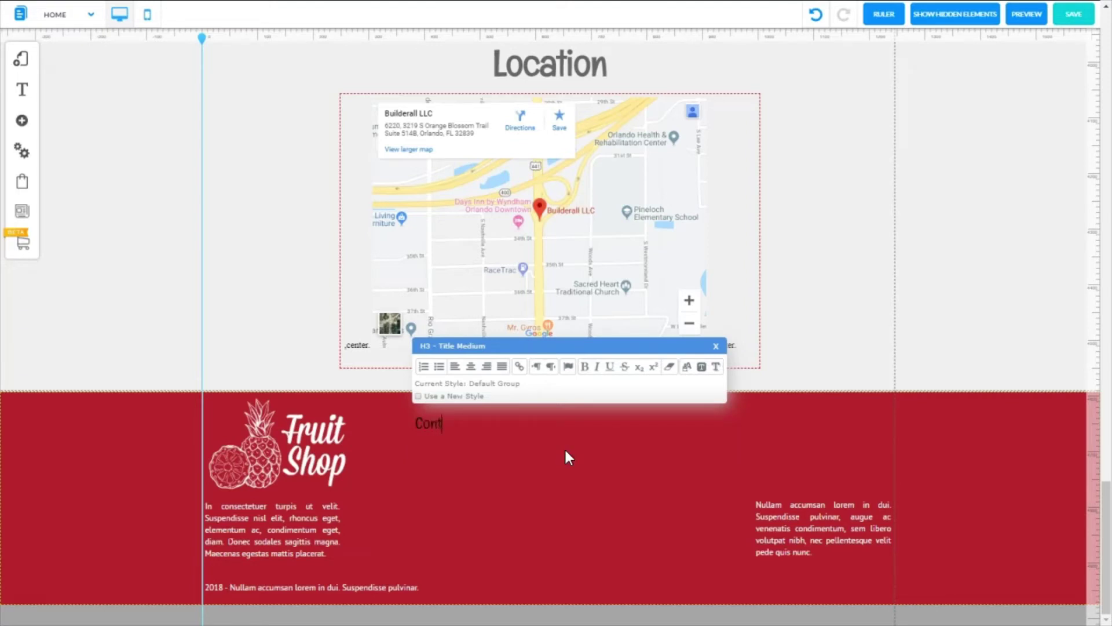
{"action": "type", "text": "act Us"}
- Colour the Contact Us heading text white
{"action": "left_click", "coordinate": [479, 427]}
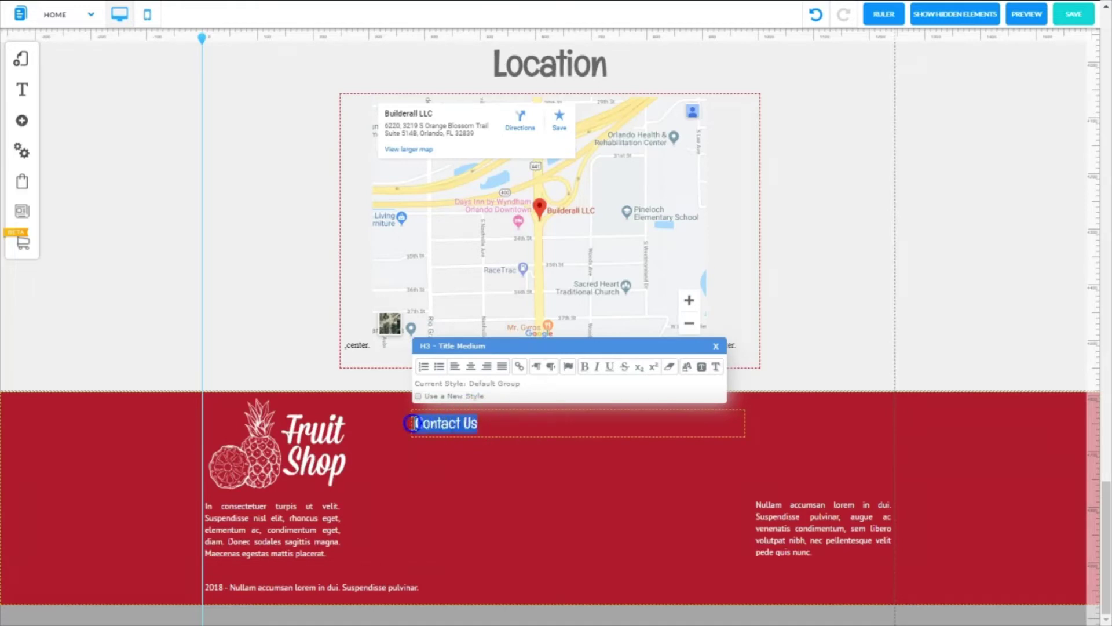
{"action": "left_click", "coordinate": [688, 367]}
{"action": "left_click", "coordinate": [446, 300]}
- Narrow the Contact Us text box to fit its heading and shift it away from the Fruit Shop logo
{"action": "left_click", "coordinate": [639, 426]}
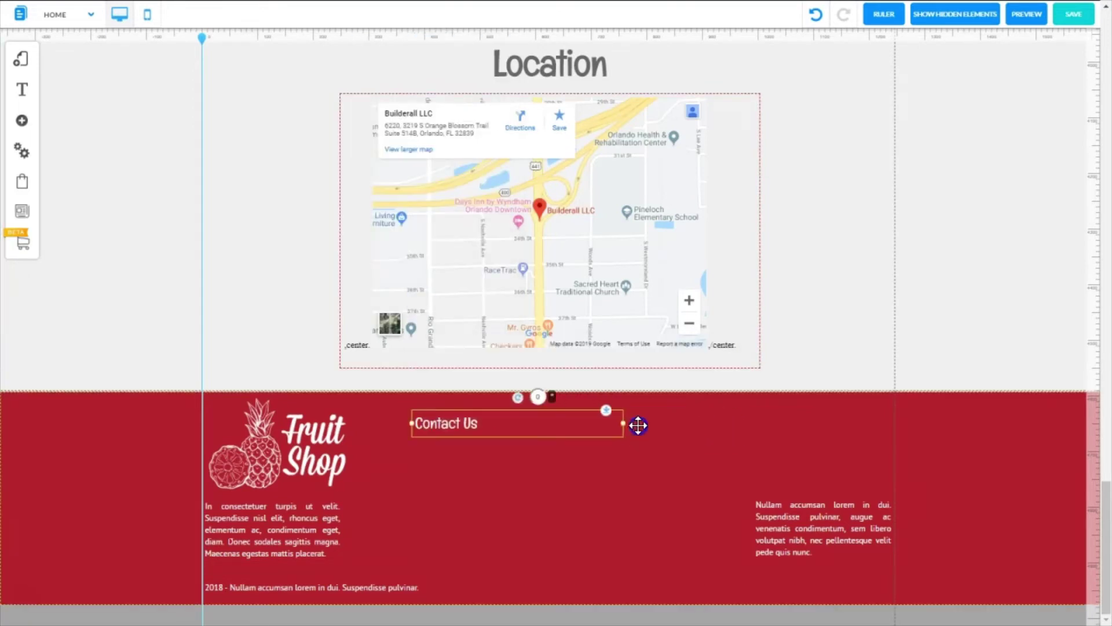
{"action": "left_click_drag", "start_coordinate": [623, 424], "coordinate": [498, 425]}
{"action": "left_click_drag", "start_coordinate": [434, 411], "coordinate": [484, 421]}
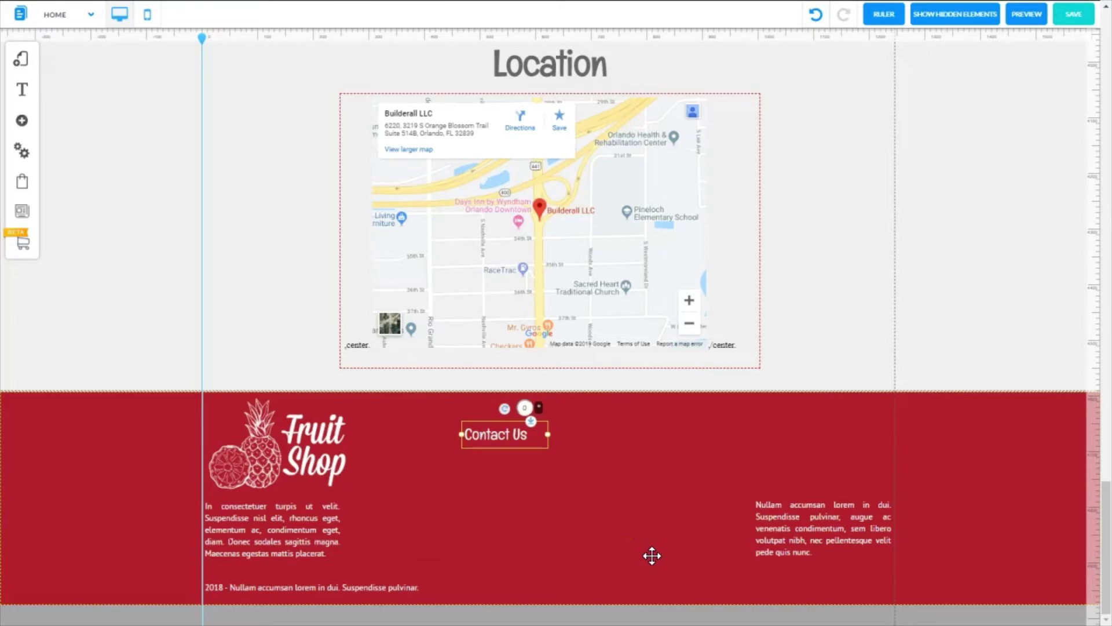
- Place two copies of the Contact Us heading across the footer and retitle them Menu and Email Subscription, each on a single line
{"action": "left_click_drag", "start_coordinate": [797, 431], "coordinate": [798, 431]}
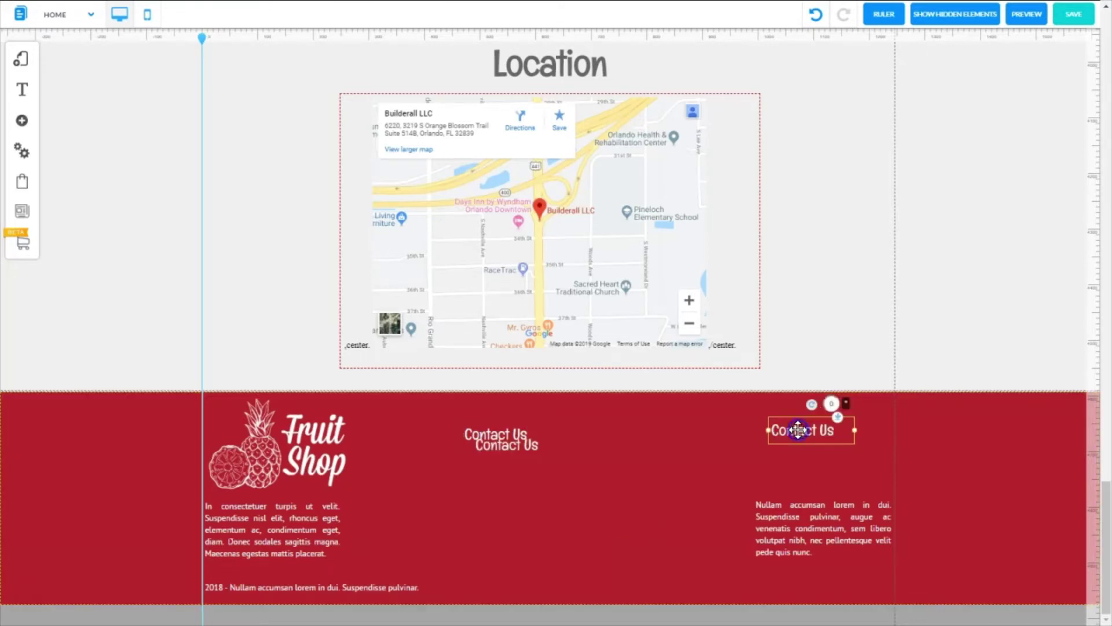
{"action": "left_click_drag", "start_coordinate": [498, 450], "coordinate": [637, 433]}
{"action": "left_click", "coordinate": [613, 434]}
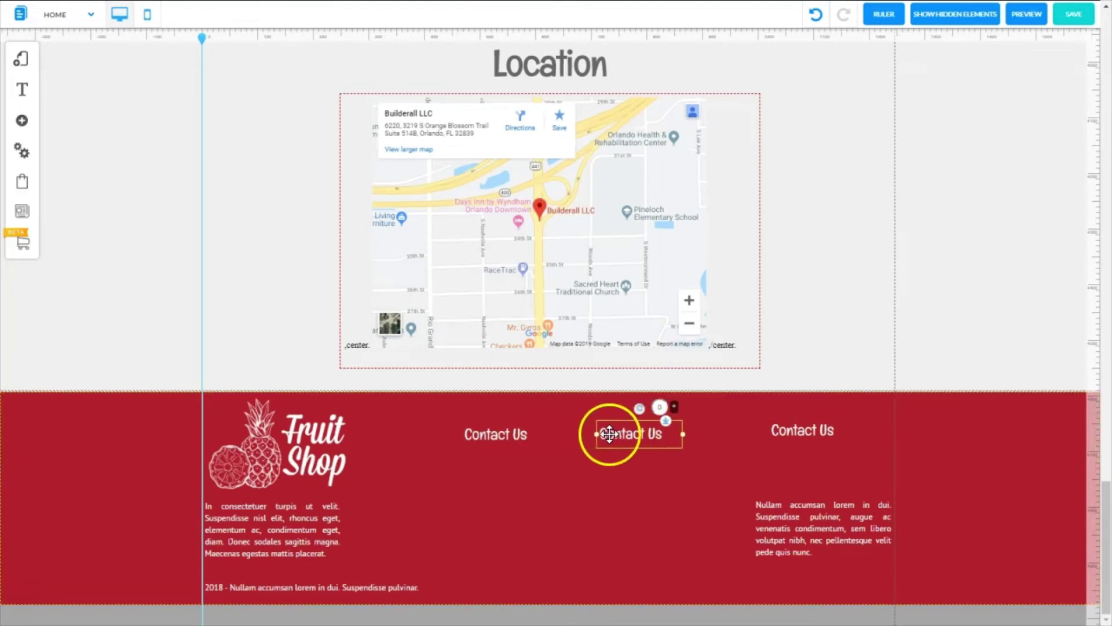
{"action": "left_click", "coordinate": [826, 440]}
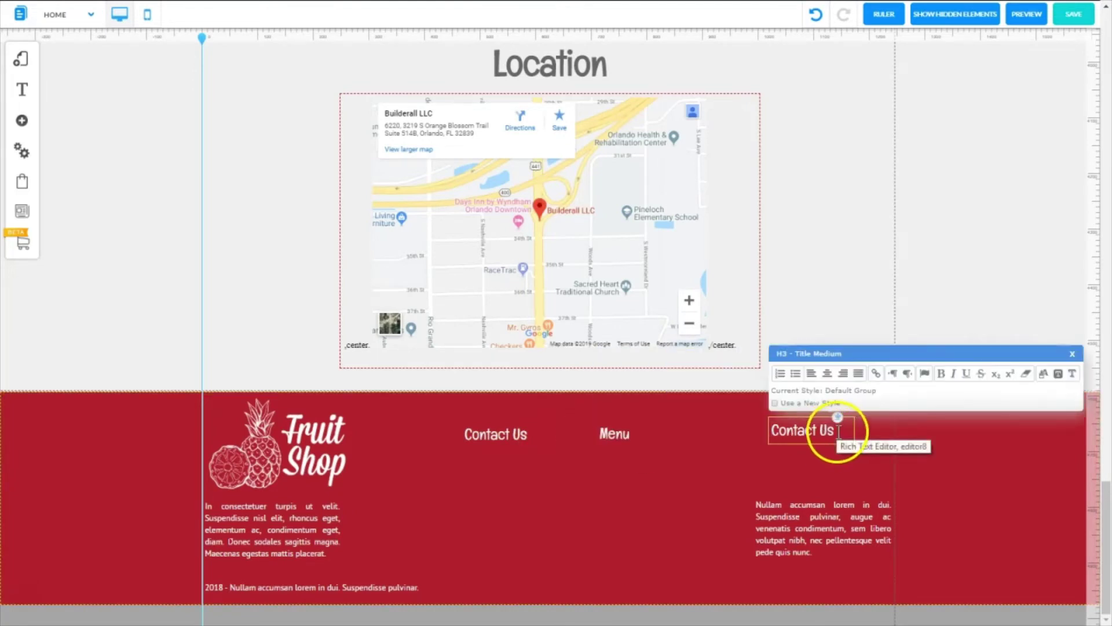
{"action": "double_click", "coordinate": [821, 434]}
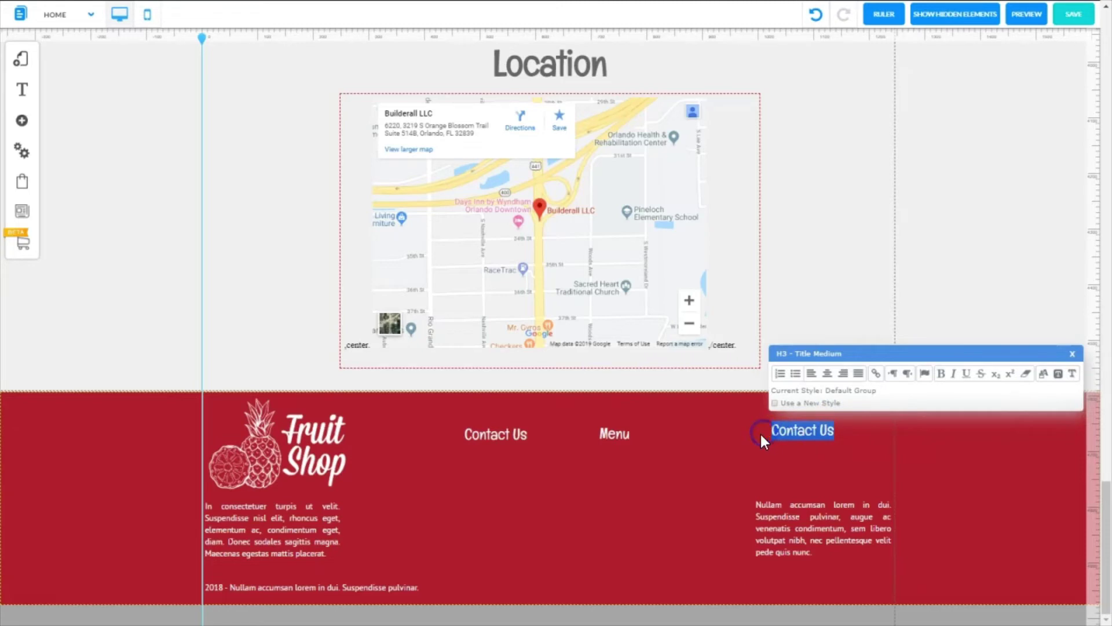
{"action": "type", "text": "Email Subscription"}
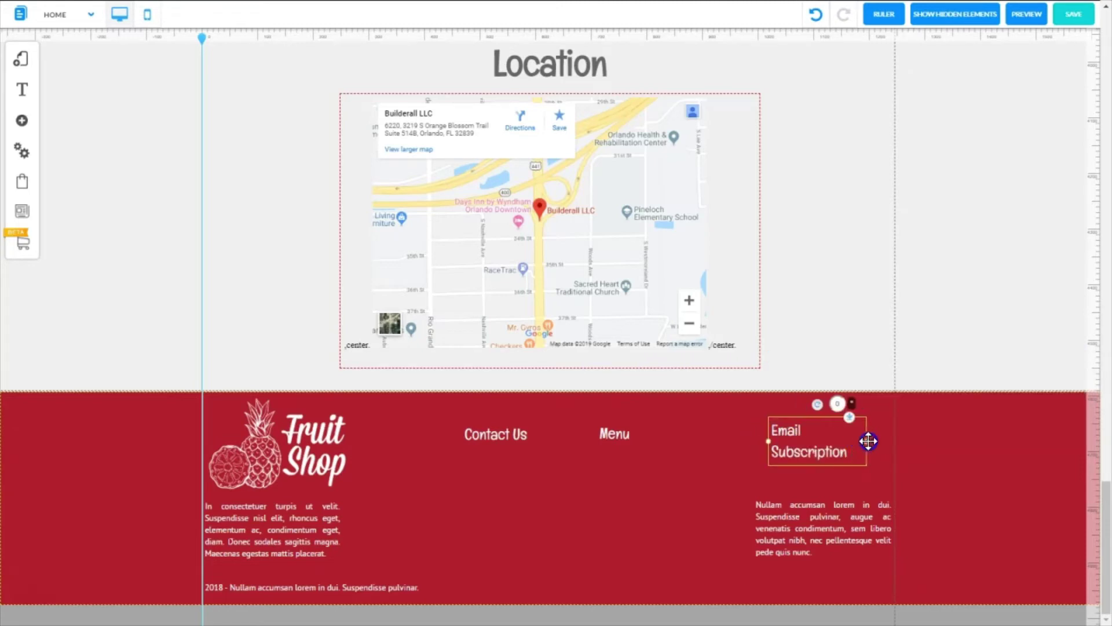
{"action": "left_click_drag", "start_coordinate": [868, 440], "coordinate": [901, 436]}
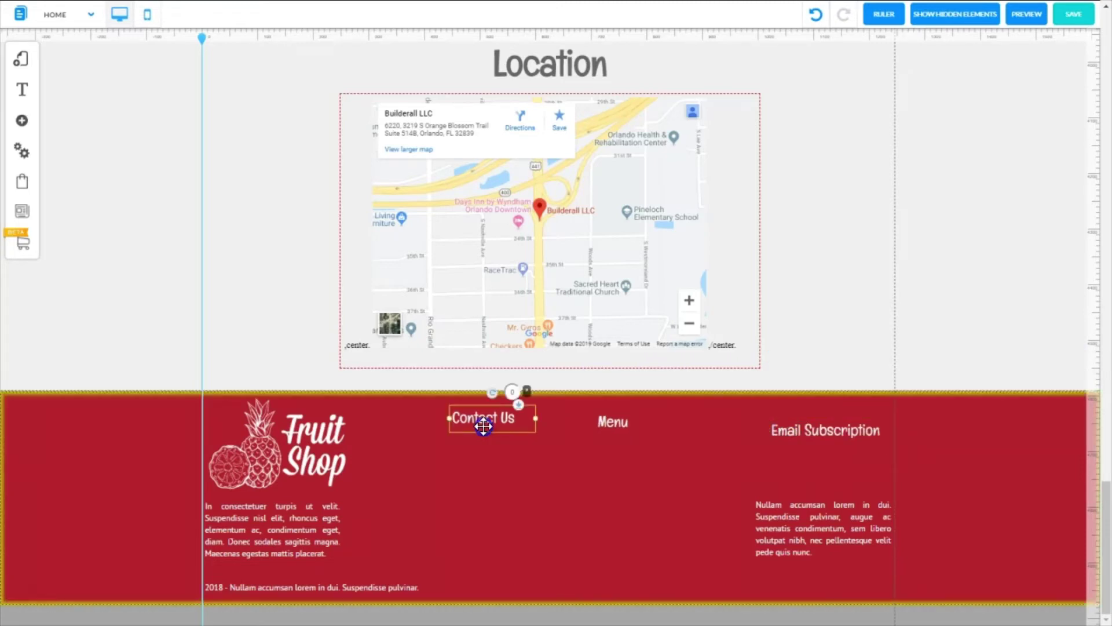
- Raise the Contact Us, Menu and Email Subscription headings into a row near the footer's upper edge and nudge the Nullam paragraph up
{"action": "left_click_drag", "start_coordinate": [483, 427], "coordinate": [483, 429]}
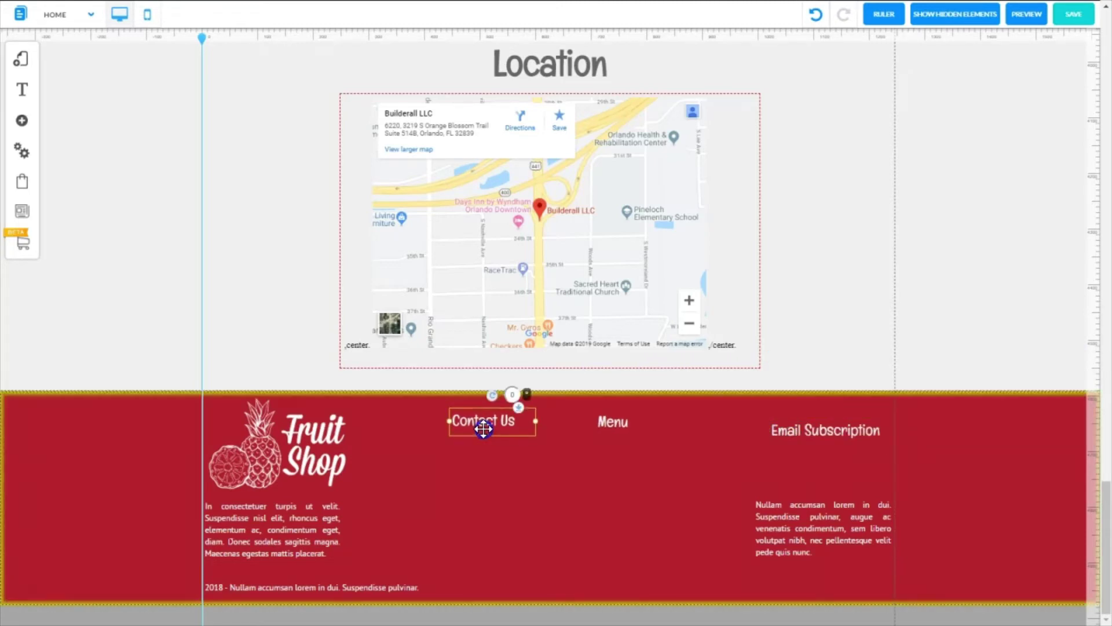
{"action": "left_click_drag", "start_coordinate": [850, 431], "coordinate": [852, 413]}
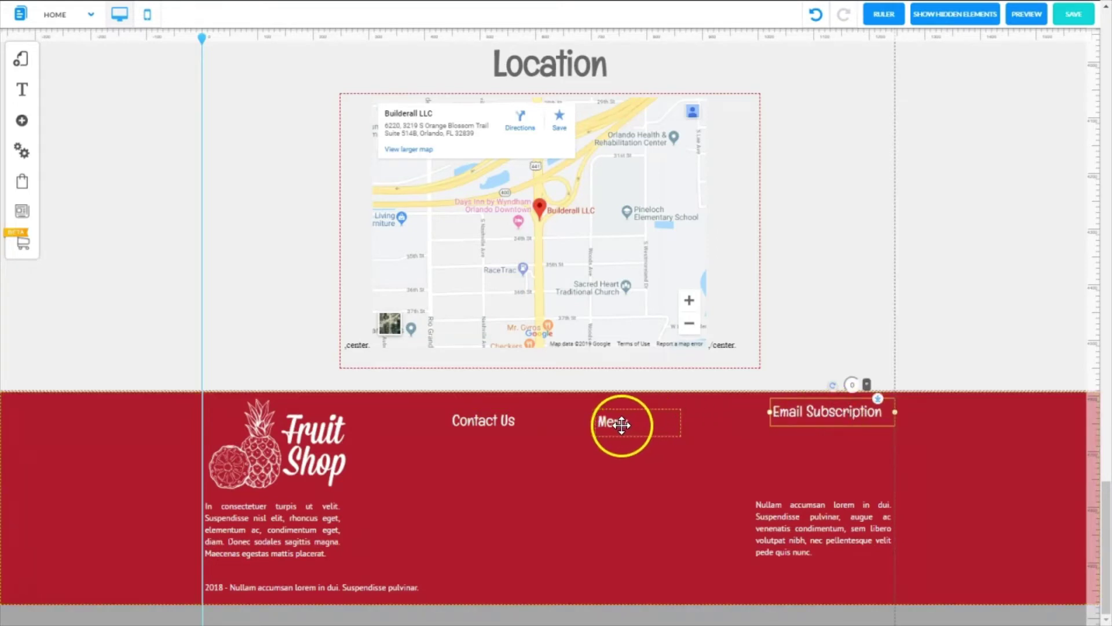
{"action": "left_click_drag", "start_coordinate": [621, 425], "coordinate": [621, 410]}
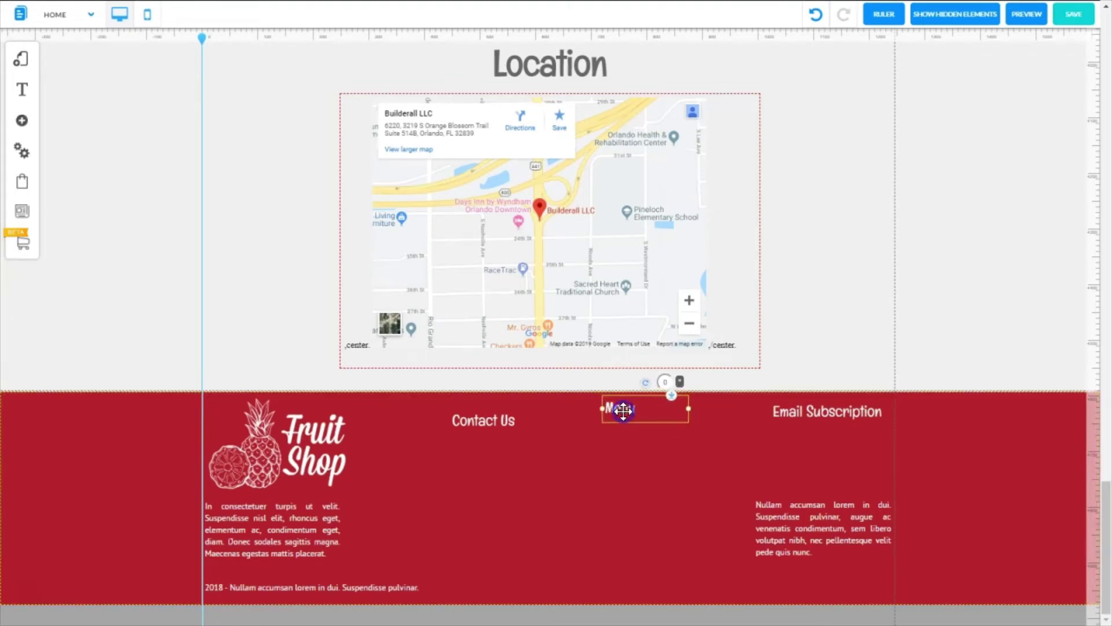
{"action": "left_click", "coordinate": [508, 423]}
{"action": "left_click_drag", "start_coordinate": [509, 423], "coordinate": [506, 410]}
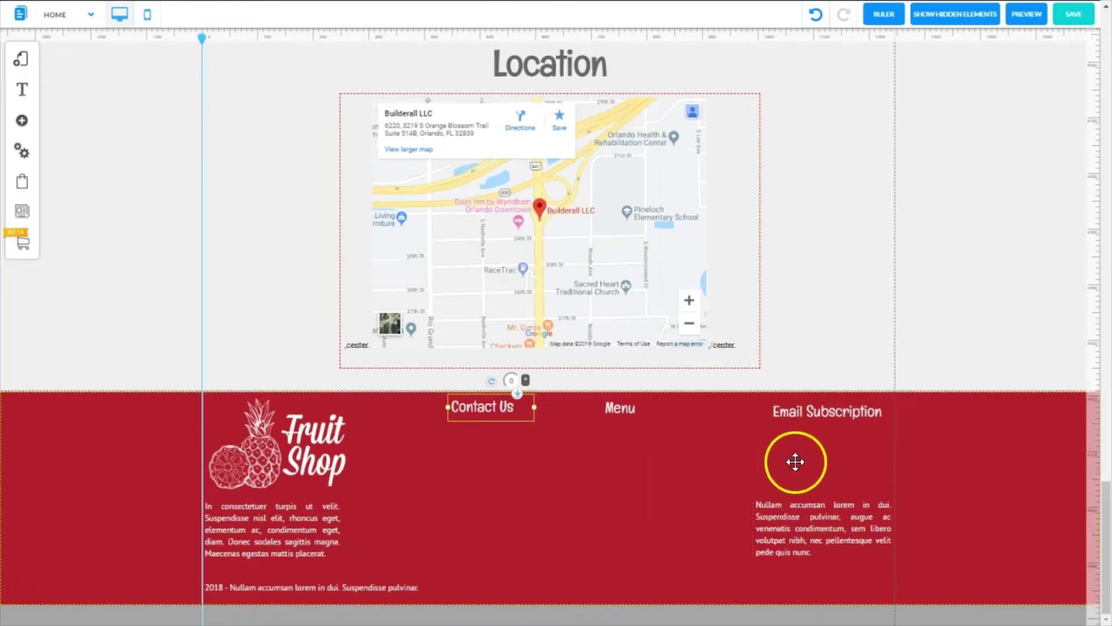
{"action": "left_click", "coordinate": [826, 523]}
{"action": "left_click_drag", "start_coordinate": [827, 522], "coordinate": [827, 510]}
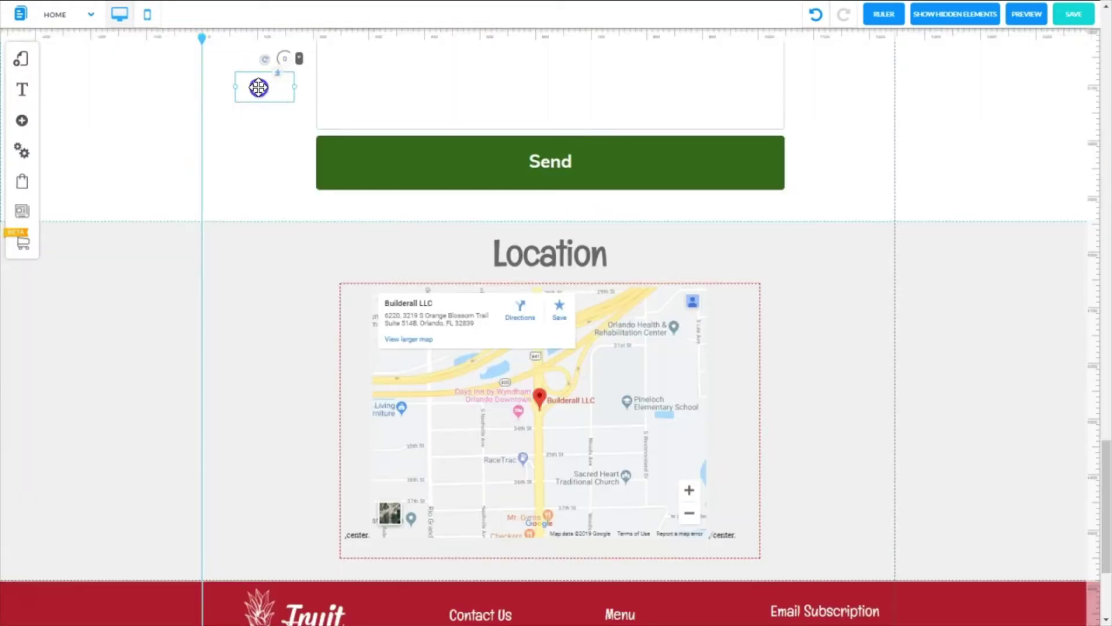
- Place copies of the header's 9AM - 7PM opening hours and street address texts, one below the other, under the footer's Contact Us heading
{"action": "left_click_drag", "start_coordinate": [258, 87], "coordinate": [402, 613]}
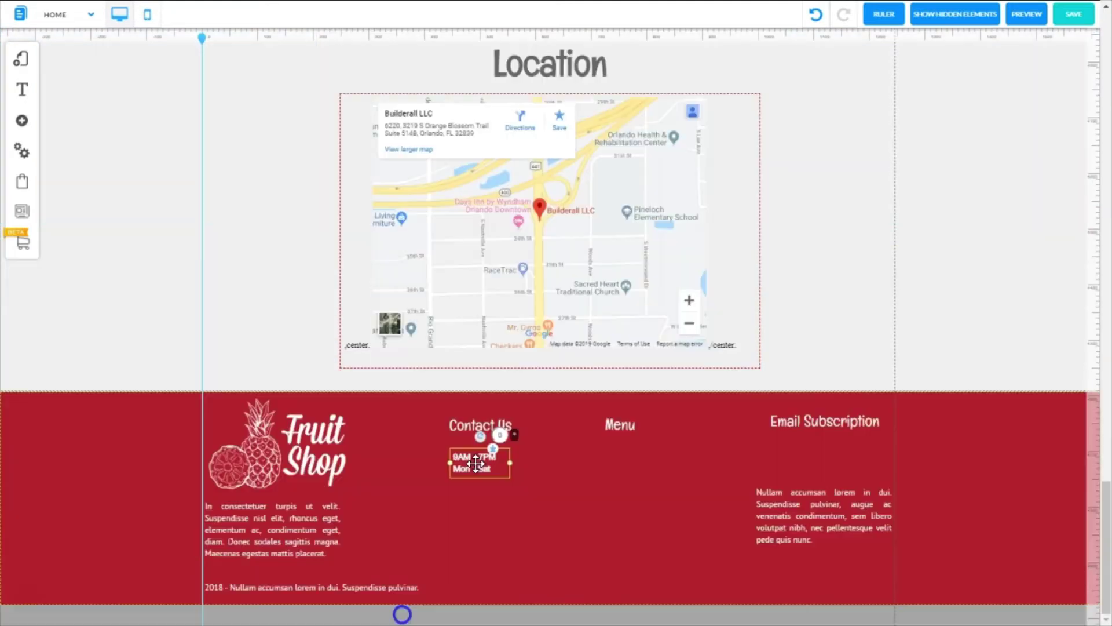
{"action": "left_click", "coordinate": [477, 465]}
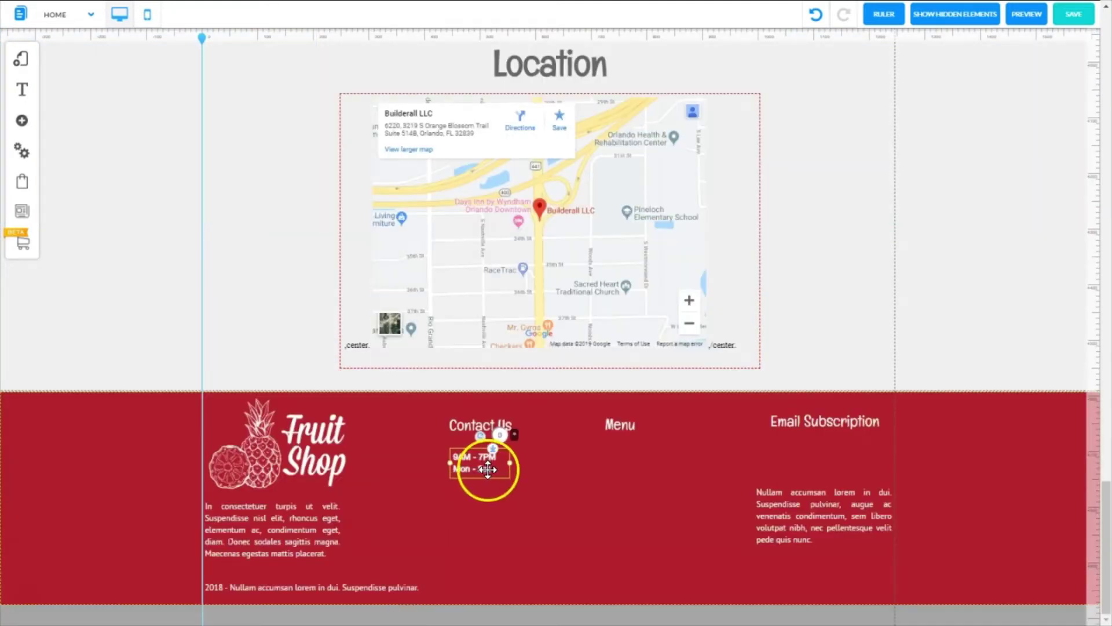
{"action": "left_click", "coordinate": [484, 500]}
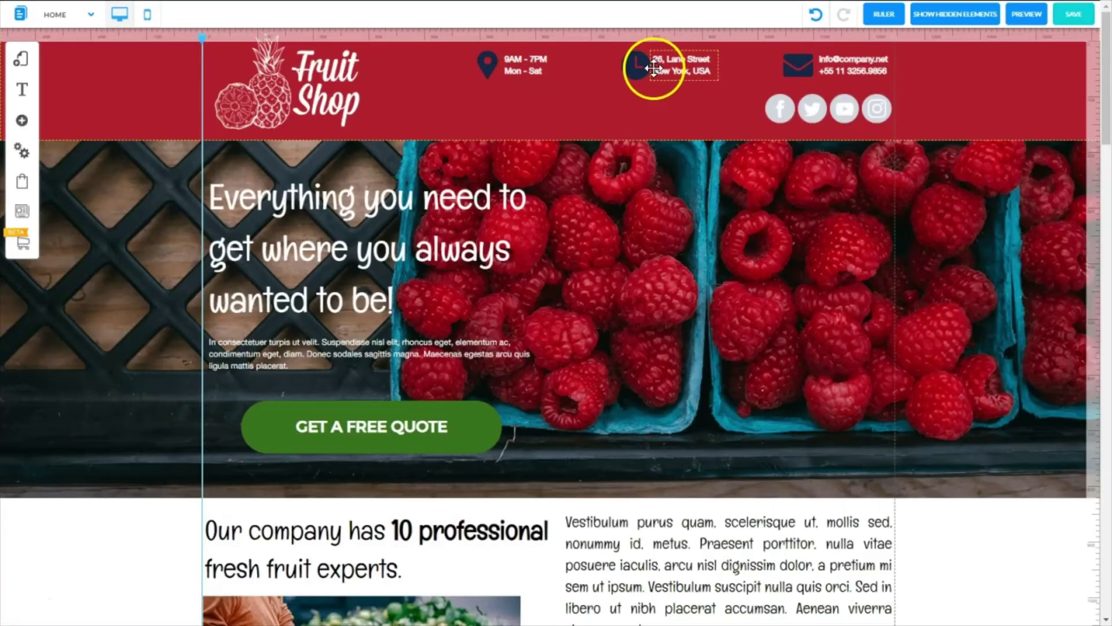
{"action": "left_click", "coordinate": [680, 71]}
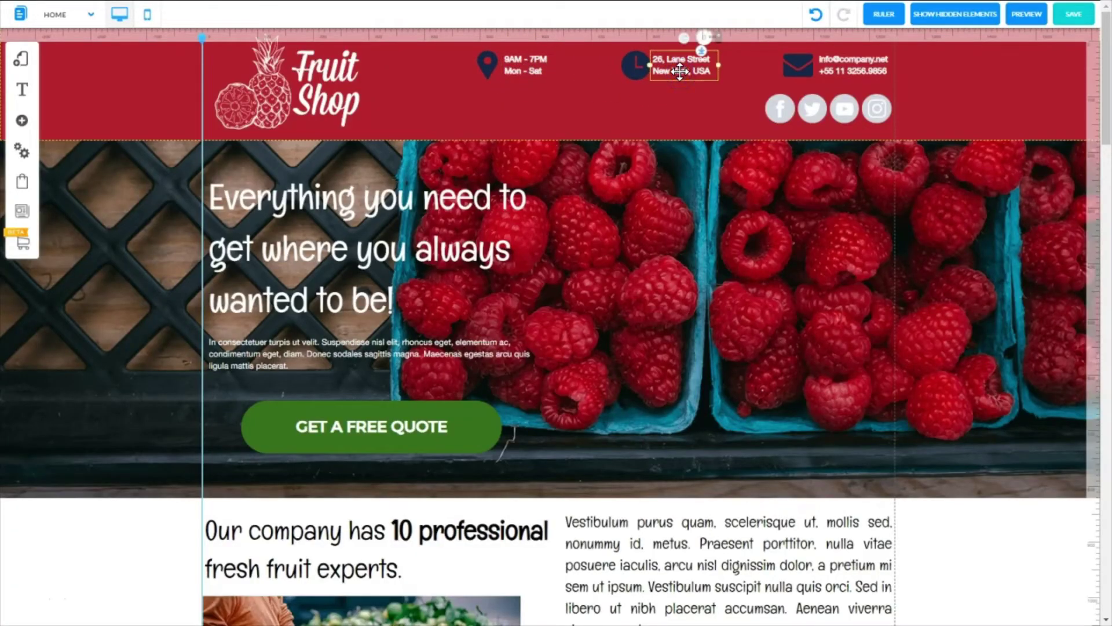
{"action": "left_click_drag", "start_coordinate": [680, 70], "coordinate": [564, 534]}
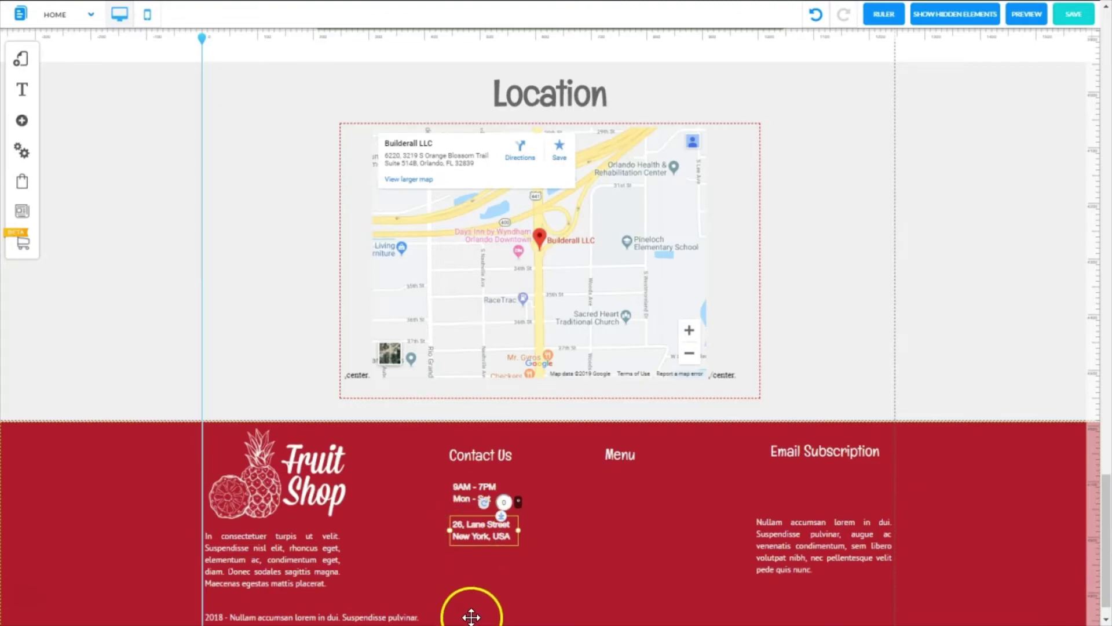
- Place a copy of the header's email and phone text under the street address in the footer's Contact Us column and even out the spacing
{"action": "key", "text": "ctrl+z"}
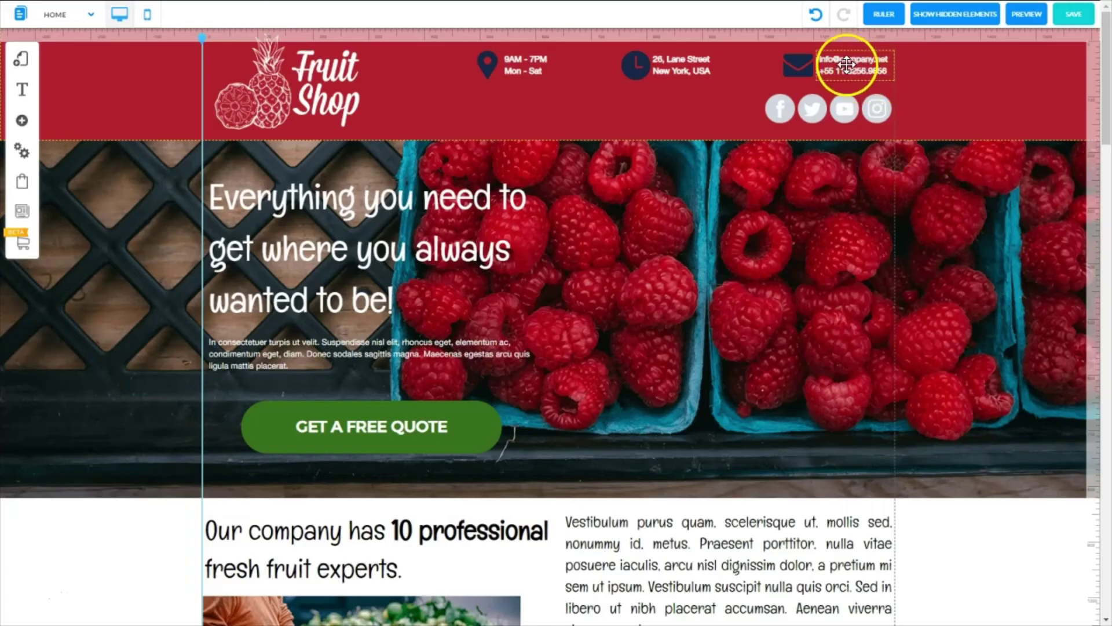
{"action": "left_click", "coordinate": [853, 70]}
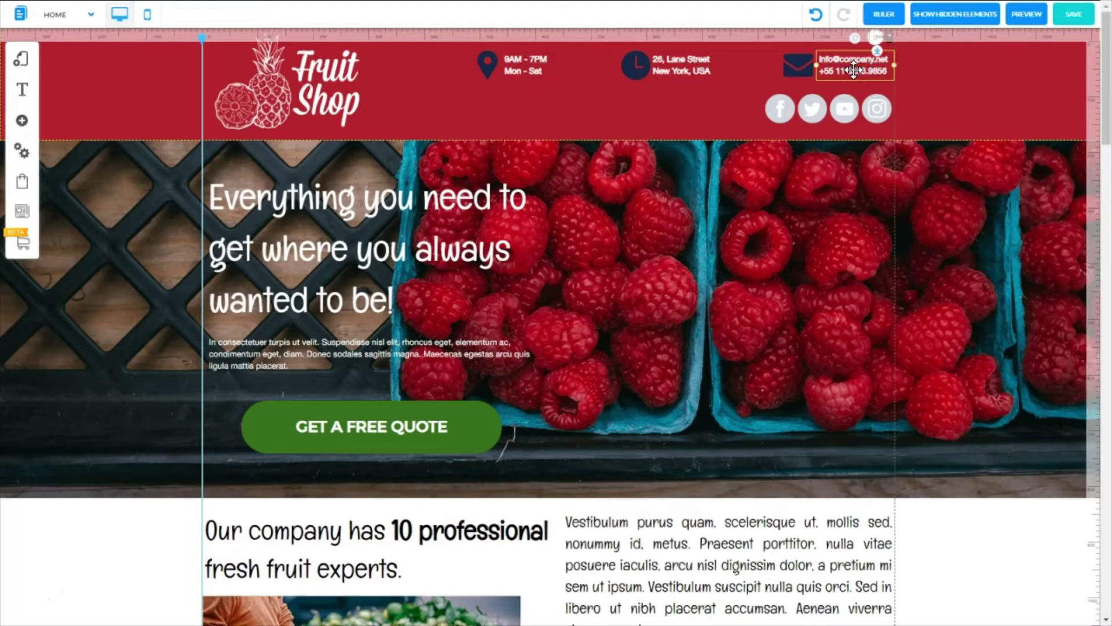
{"action": "key", "text": "ctrl+d"}
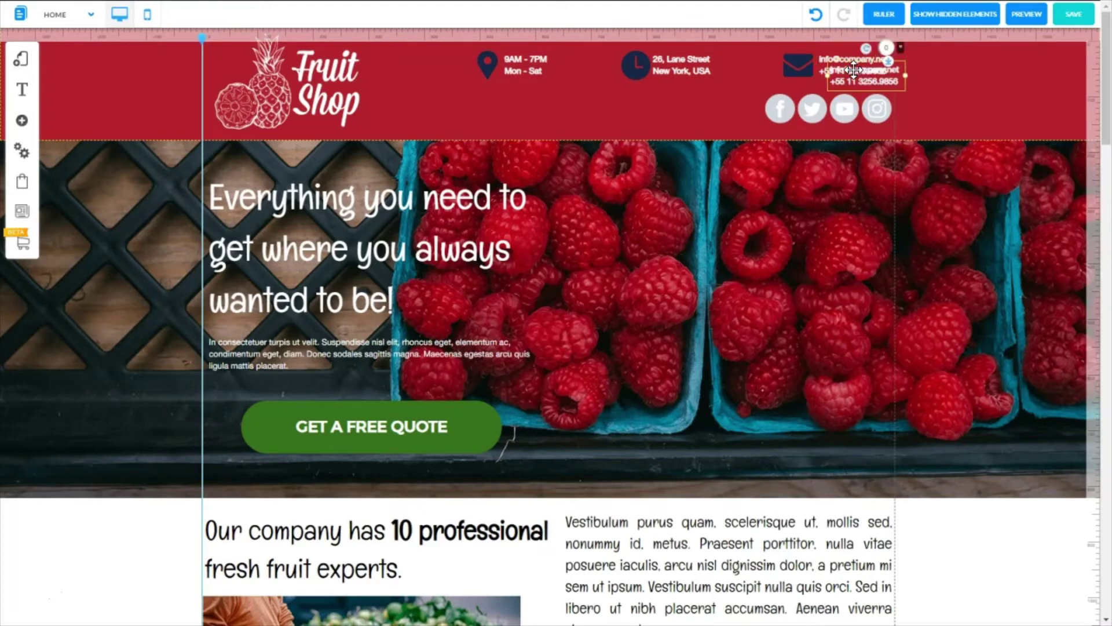
{"action": "left_click_drag", "start_coordinate": [853, 70], "coordinate": [485, 544]}
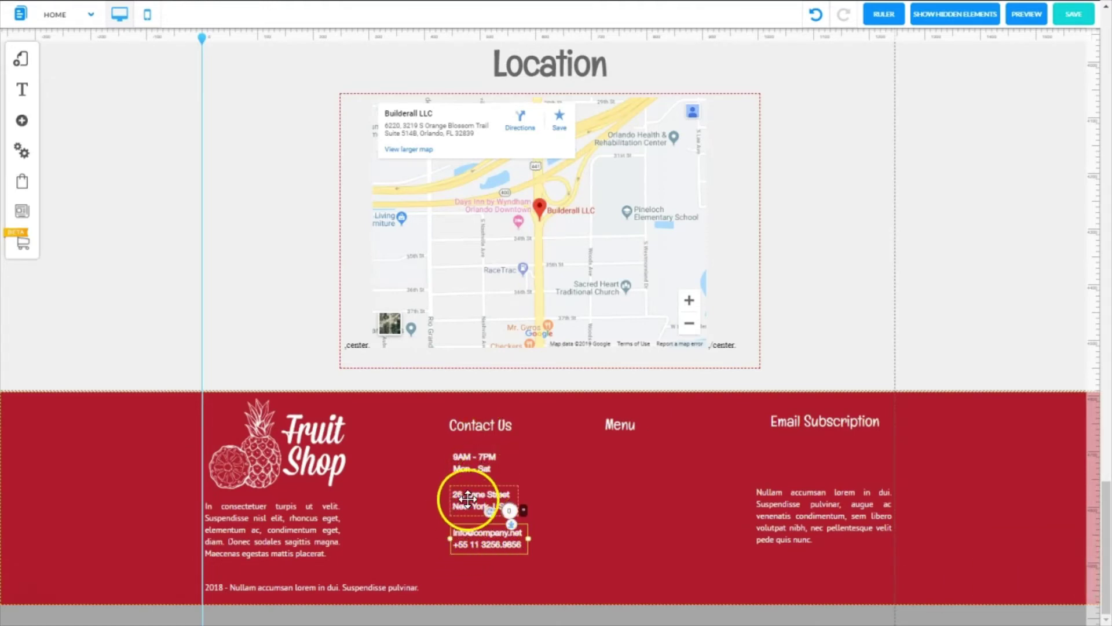
{"action": "left_click_drag", "start_coordinate": [468, 498], "coordinate": [468, 496]}
{"action": "left_click", "coordinate": [468, 536]}
{"action": "left_click_drag", "start_coordinate": [469, 540], "coordinate": [471, 533]}
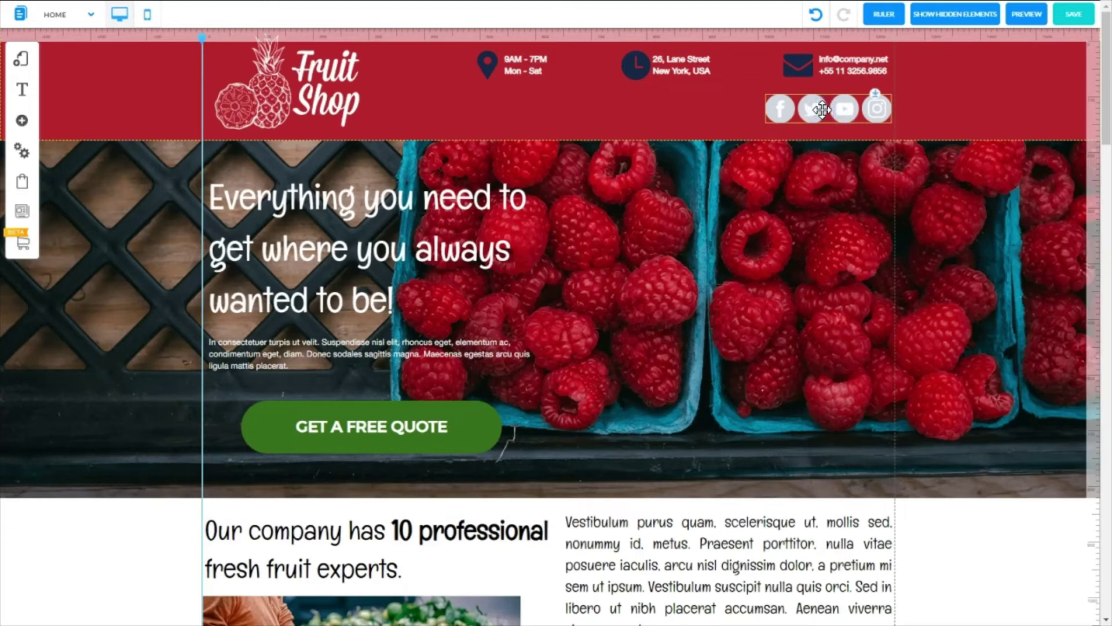
- Place the header's social media icons in the footer, directly below the Nullam paragraph
{"action": "left_click_drag", "start_coordinate": [822, 109], "coordinate": [639, 585]}
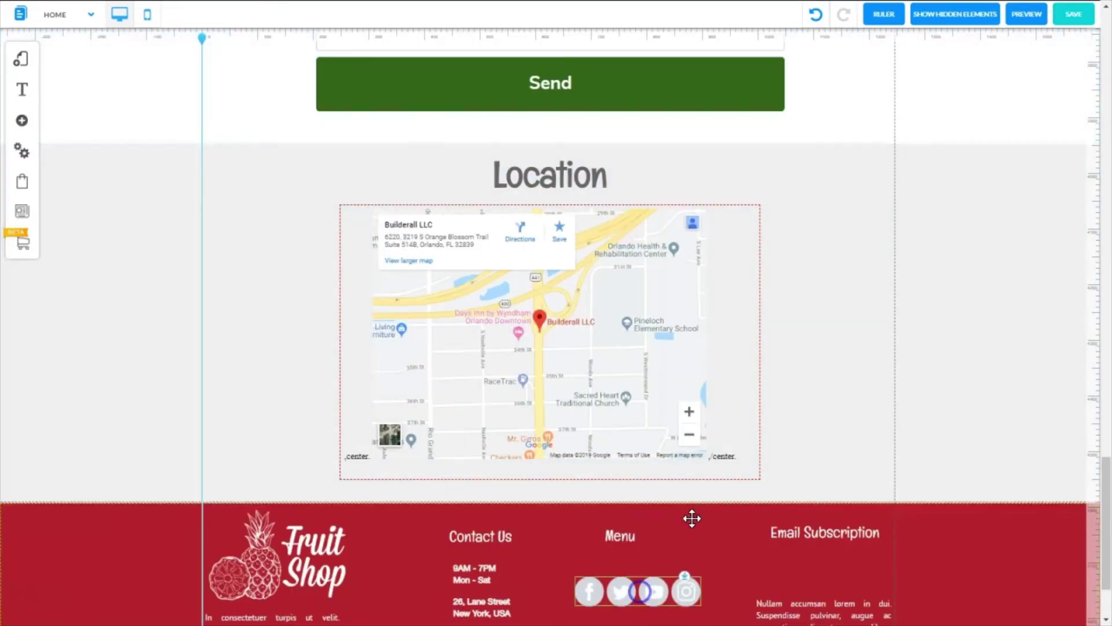
{"action": "scroll", "coordinate": [692, 518], "scroll_direction": "down", "scroll_amount": 2}
{"action": "left_click_drag", "start_coordinate": [624, 487], "coordinate": [807, 579]}
{"action": "left_click", "coordinate": [796, 516]}
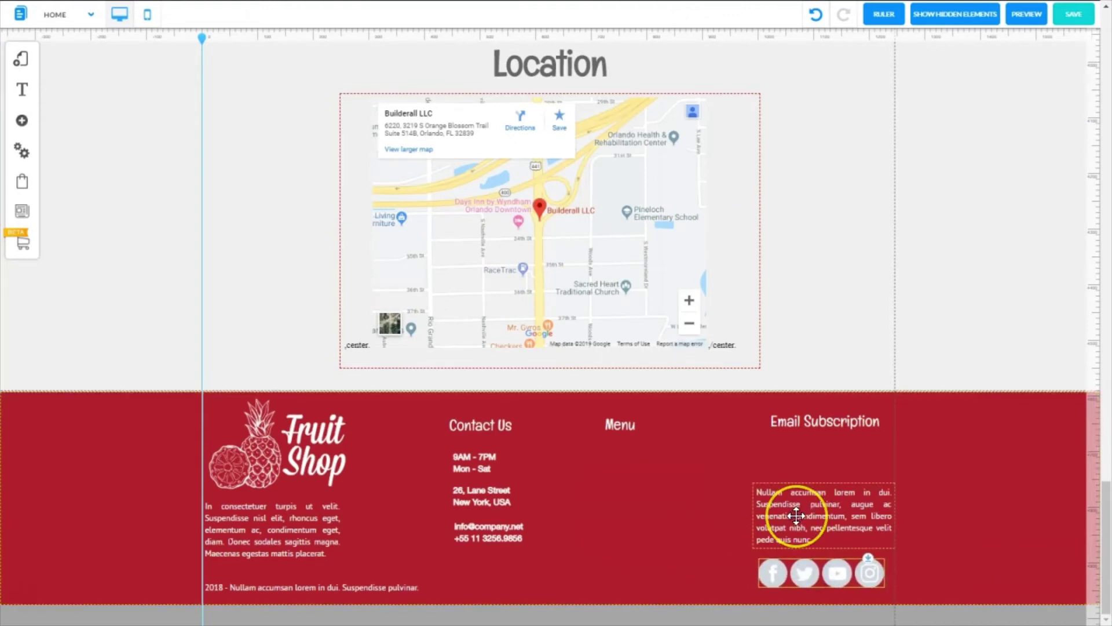
- Widen the footer's Nullam paragraph to four lines, center the social icons beneath it and lower the paragraph closer to them
{"action": "left_click", "coordinate": [791, 514]}
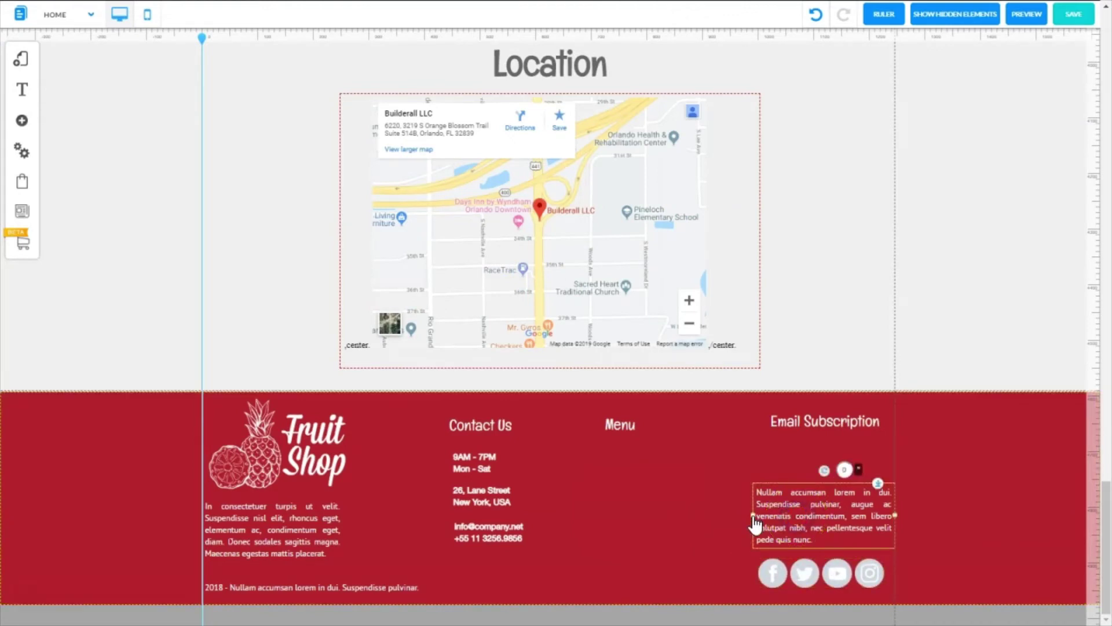
{"action": "left_click_drag", "start_coordinate": [753, 515], "coordinate": [717, 515]}
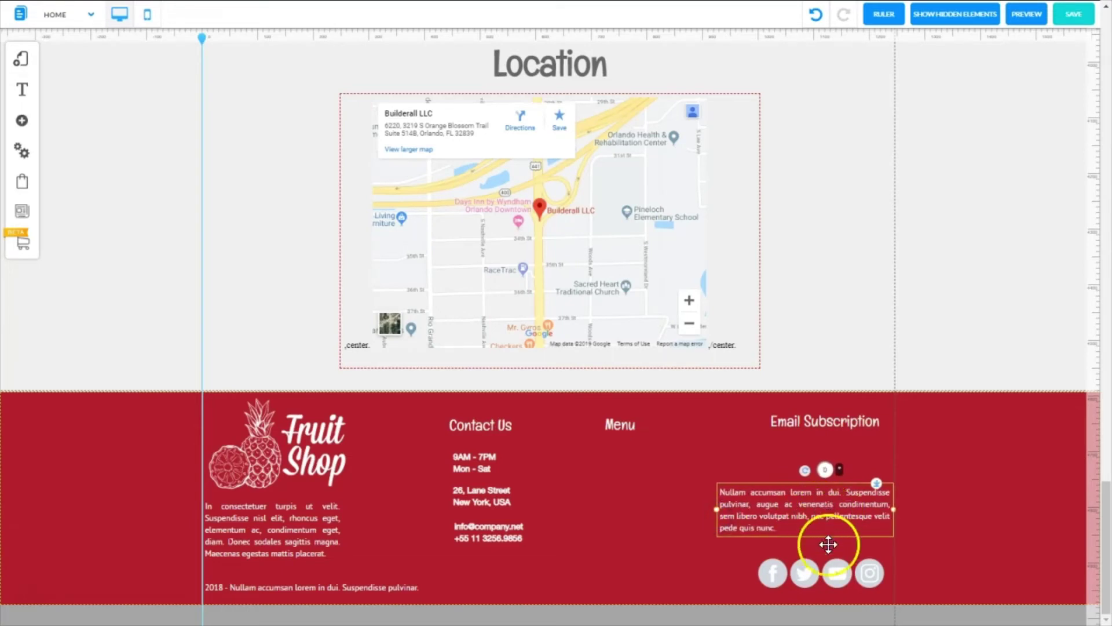
{"action": "left_click", "coordinate": [826, 571]}
{"action": "left_click_drag", "start_coordinate": [825, 570], "coordinate": [807, 572]}
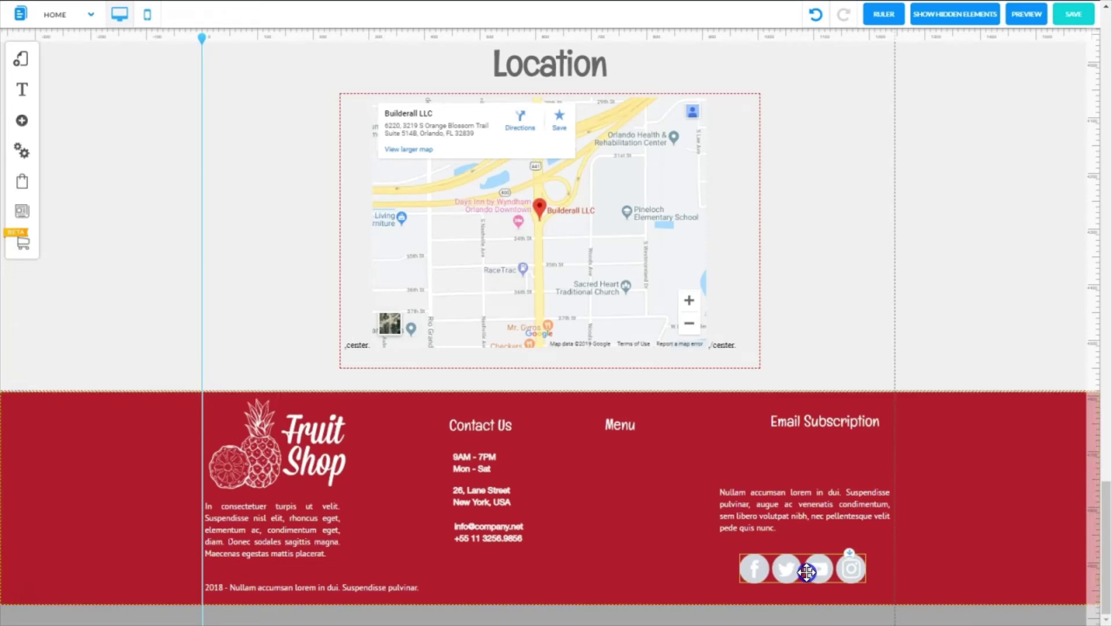
{"action": "left_click", "coordinate": [788, 492]}
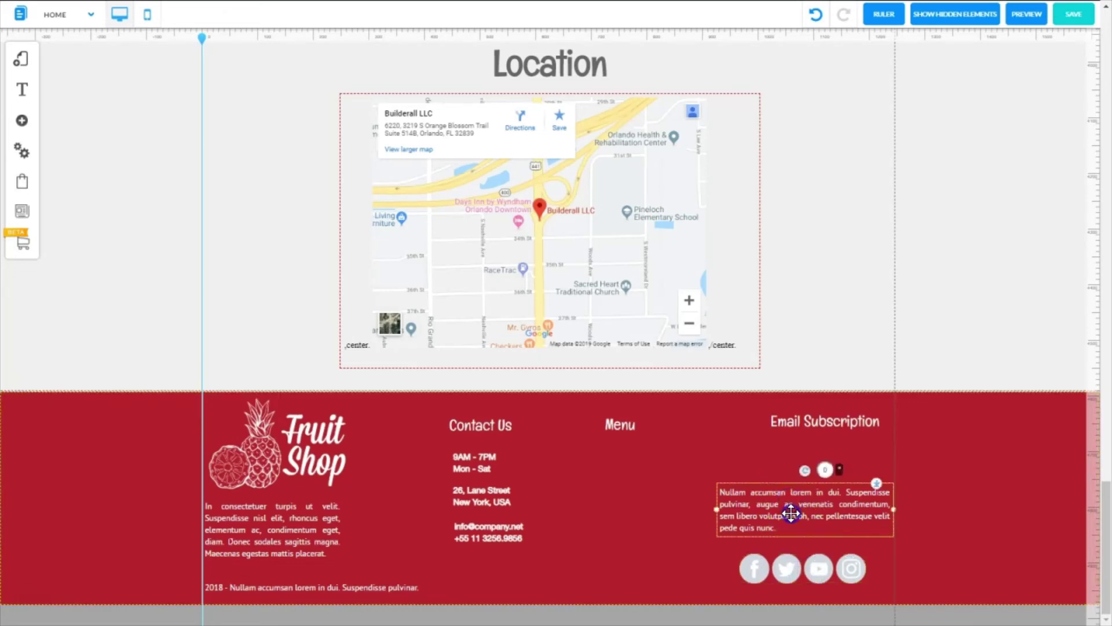
{"action": "left_click_drag", "start_coordinate": [792, 513], "coordinate": [790, 527]}
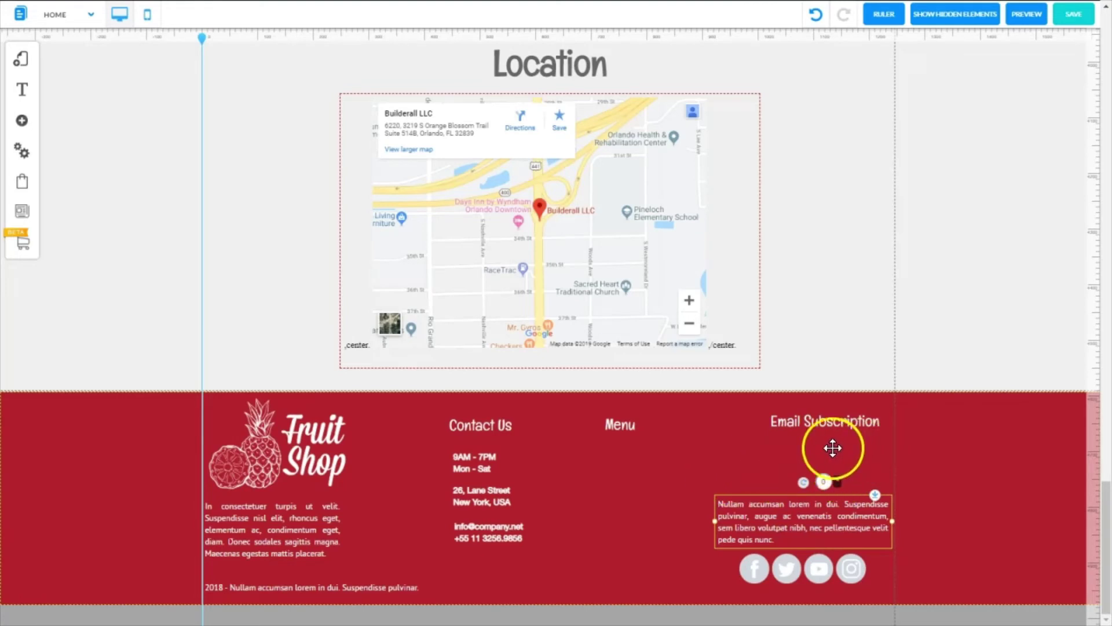
- Center the Email Subscription heading over its paragraph and raise it with the Menu and Contact Us headings into one higher row
{"action": "left_click_drag", "start_coordinate": [805, 427], "coordinate": [773, 421]}
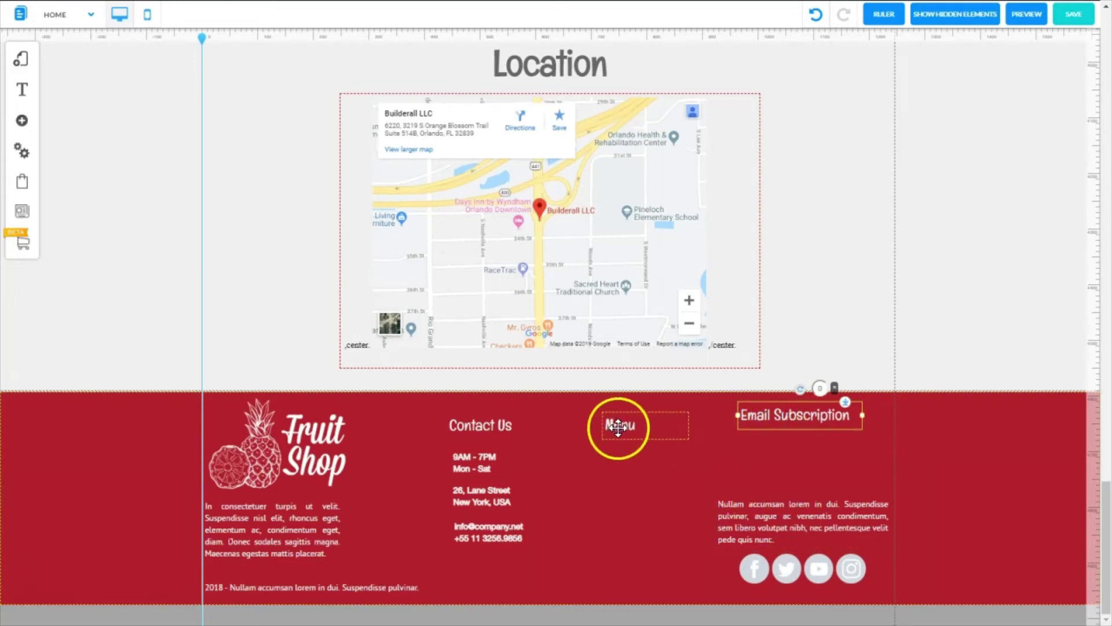
{"action": "left_click_drag", "start_coordinate": [619, 427], "coordinate": [611, 417]}
{"action": "left_click_drag", "start_coordinate": [472, 427], "coordinate": [474, 418]}
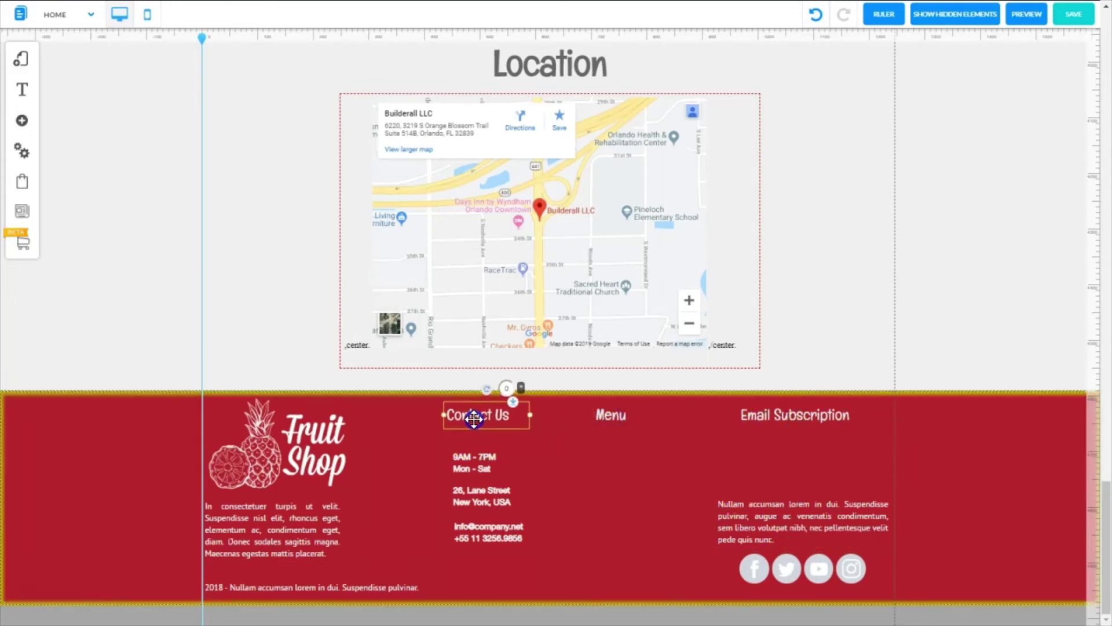
{"action": "left_click_drag", "start_coordinate": [474, 419], "coordinate": [475, 417]}
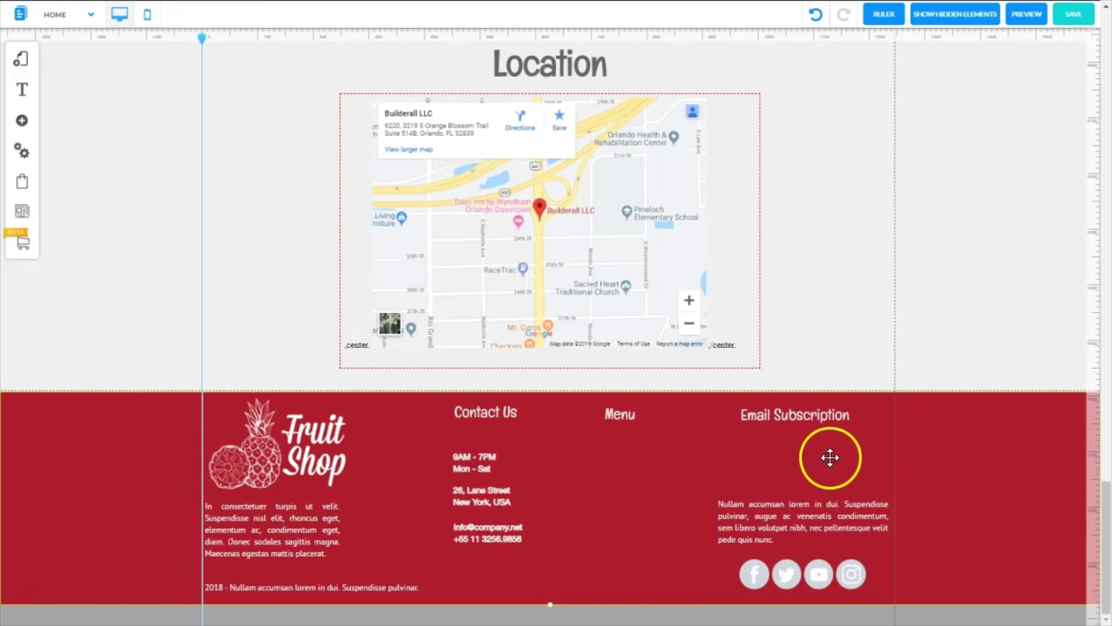
- Add the Get Your Free Stuff Today email marketing opt-in form, move it into the footer below the headings and make it narrower
{"action": "left_click", "coordinate": [24, 123]}
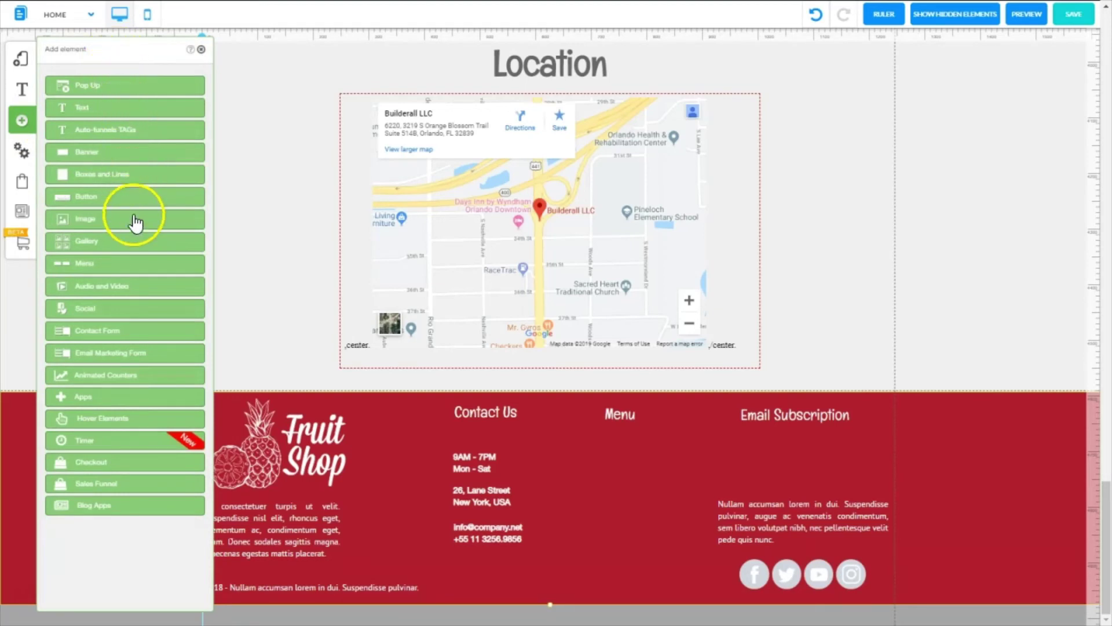
{"action": "left_click", "coordinate": [102, 353]}
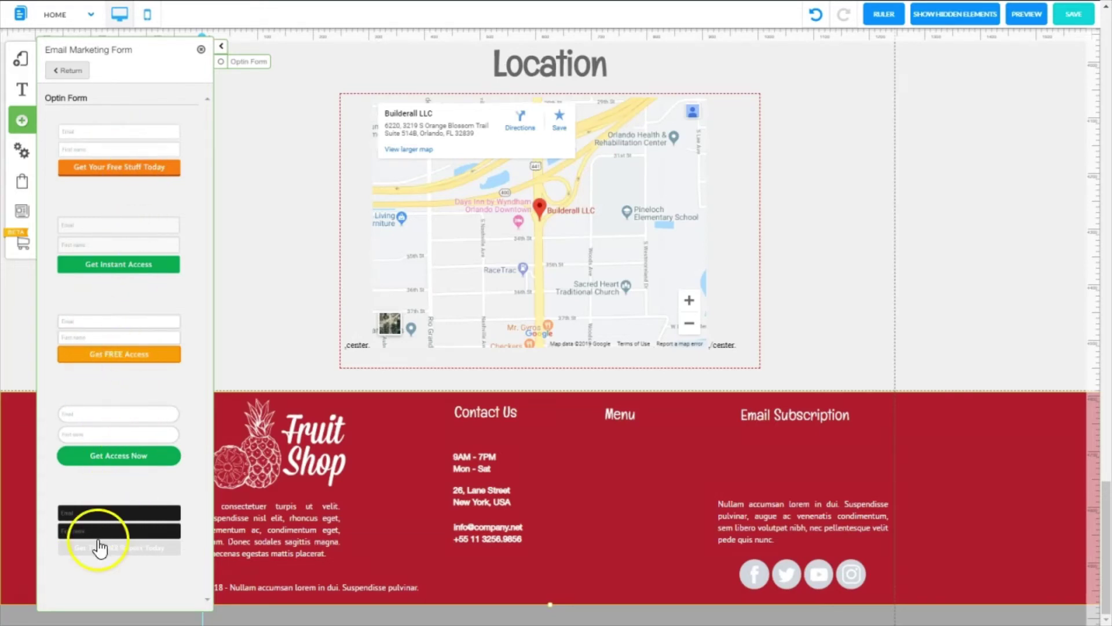
{"action": "left_click", "coordinate": [110, 152]}
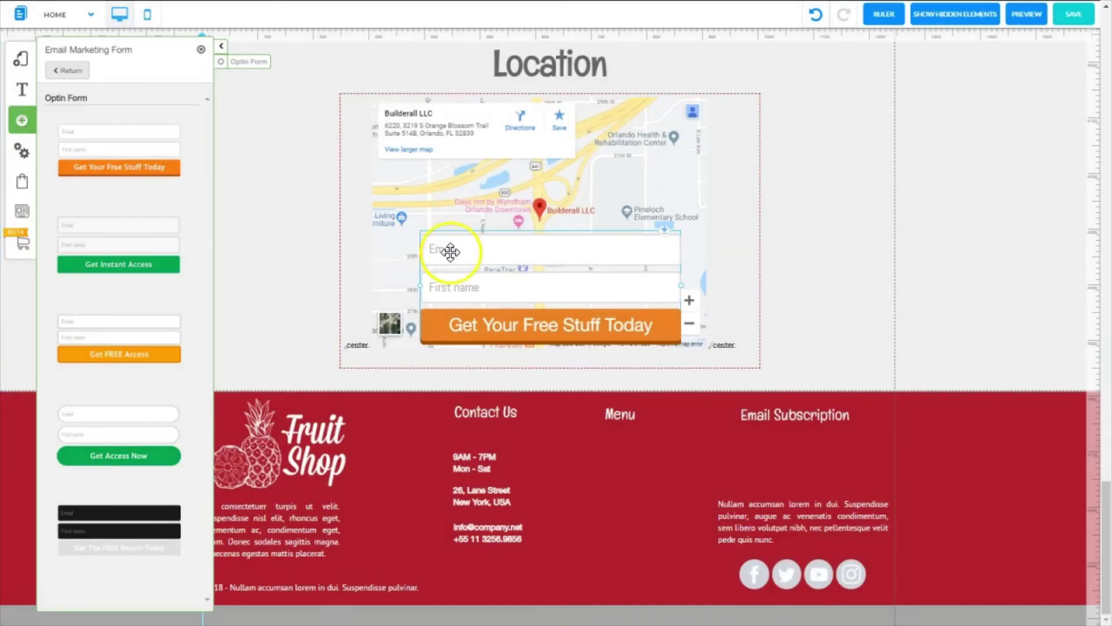
{"action": "left_click_drag", "start_coordinate": [536, 257], "coordinate": [645, 461]}
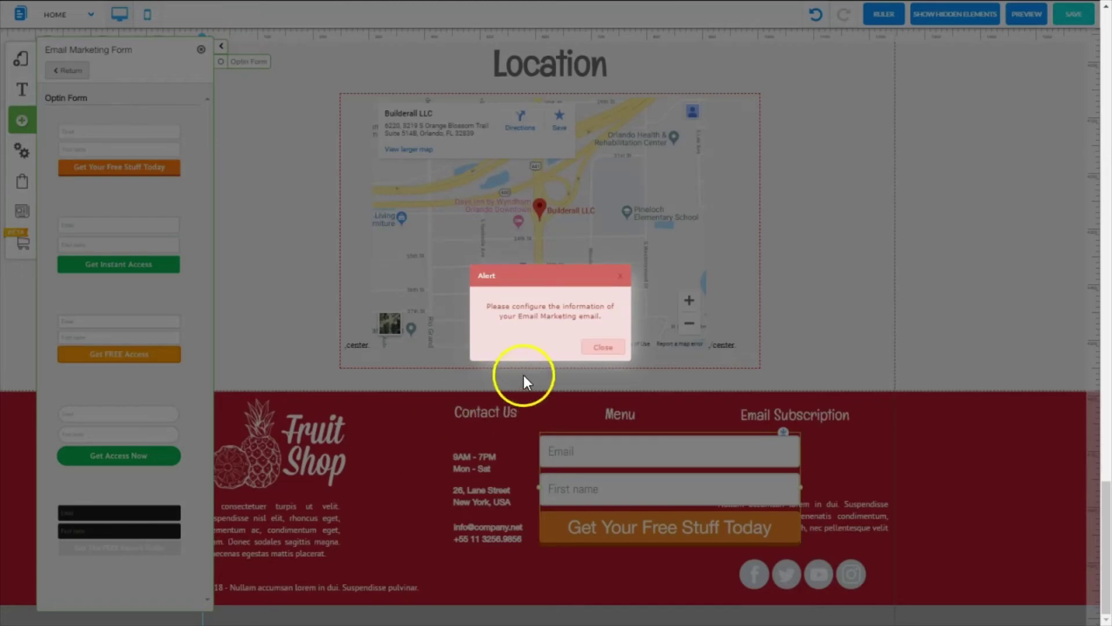
{"action": "left_click", "coordinate": [596, 349]}
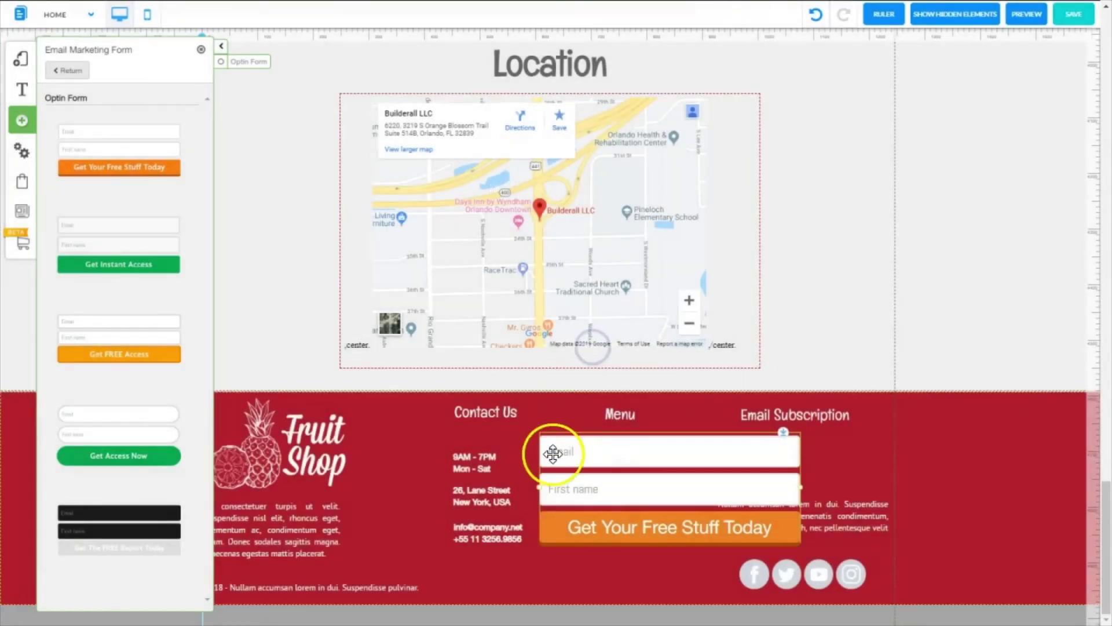
{"action": "left_click_drag", "start_coordinate": [802, 495], "coordinate": [702, 493]}
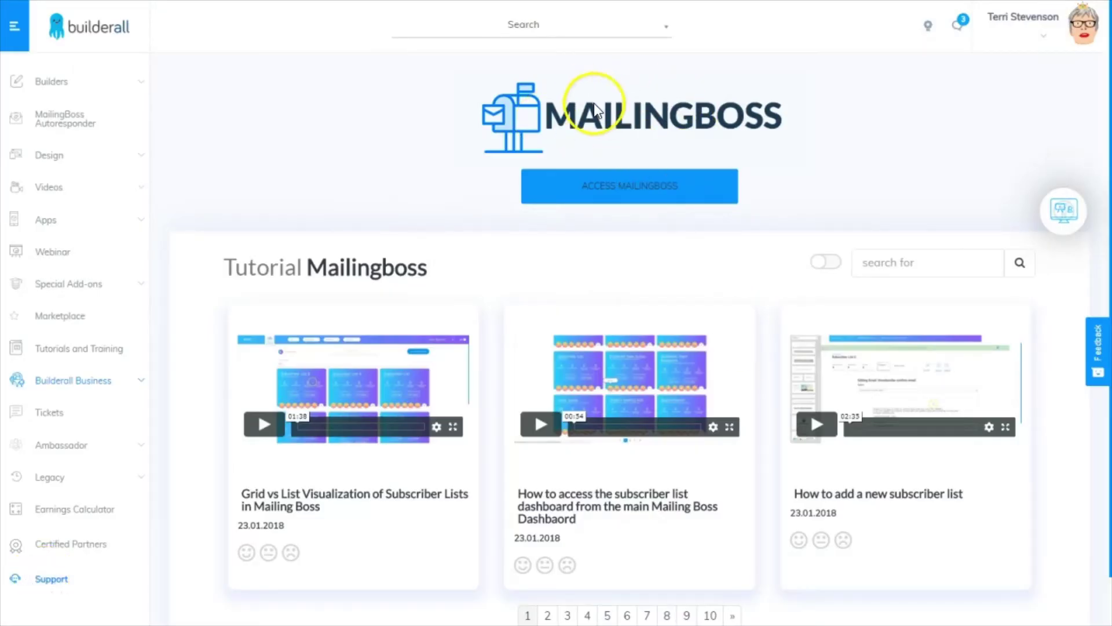
- Switch to MailingBoss, open its workflow designer, and save a workflow named Fruit Shop
{"action": "left_click", "coordinate": [633, 195]}
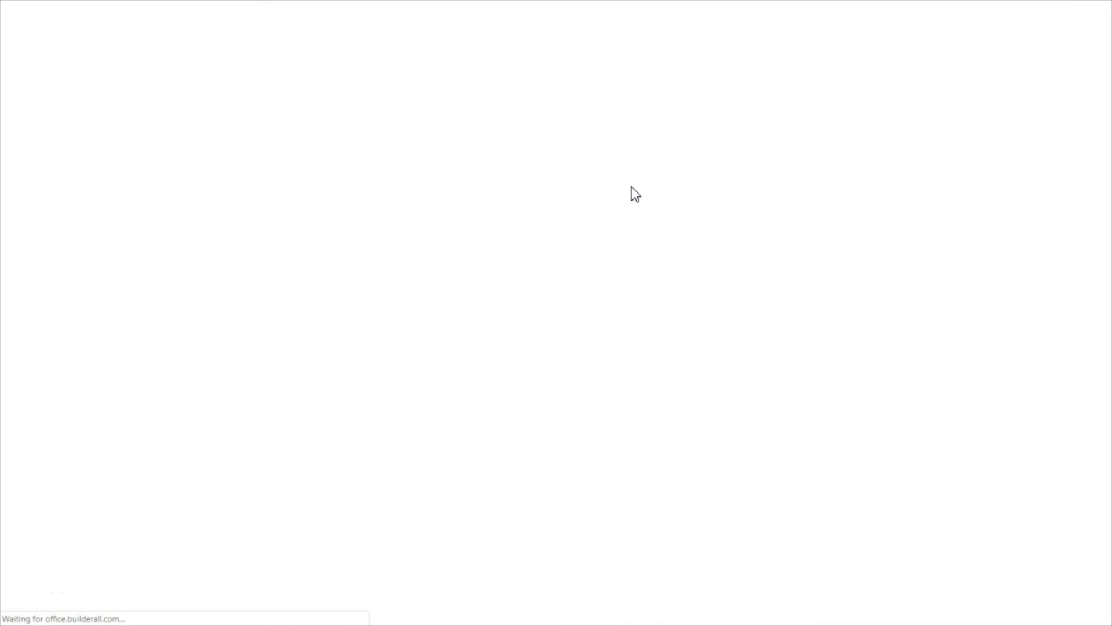
{"action": "left_click", "coordinate": [677, 188]}
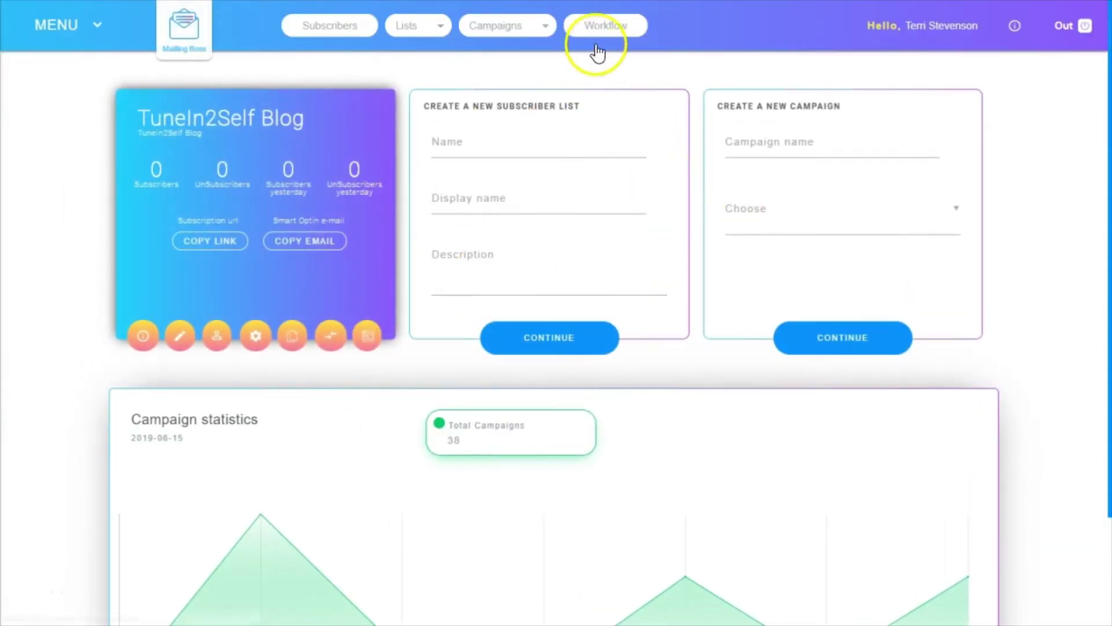
{"action": "left_click", "coordinate": [615, 27]}
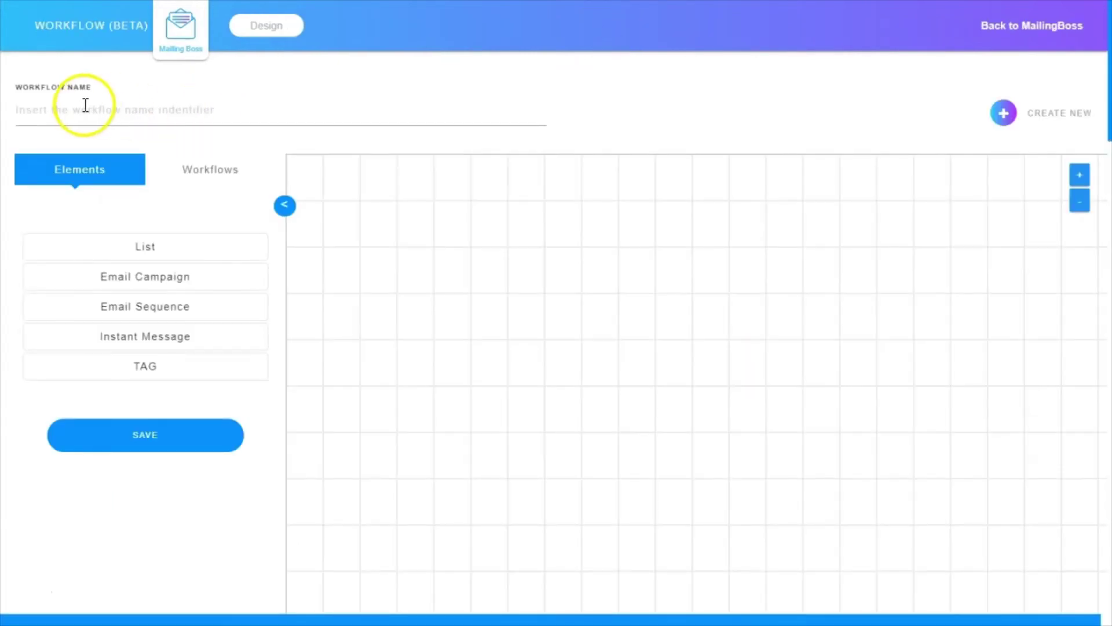
{"action": "left_click", "coordinate": [83, 110]}
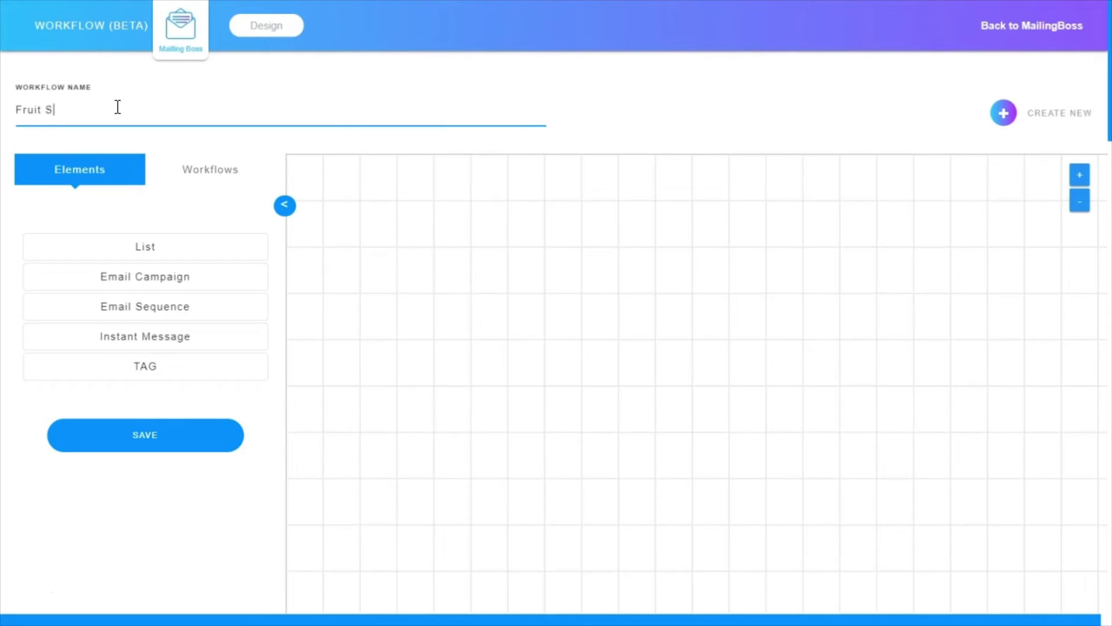
{"action": "type", "text": "hop"}
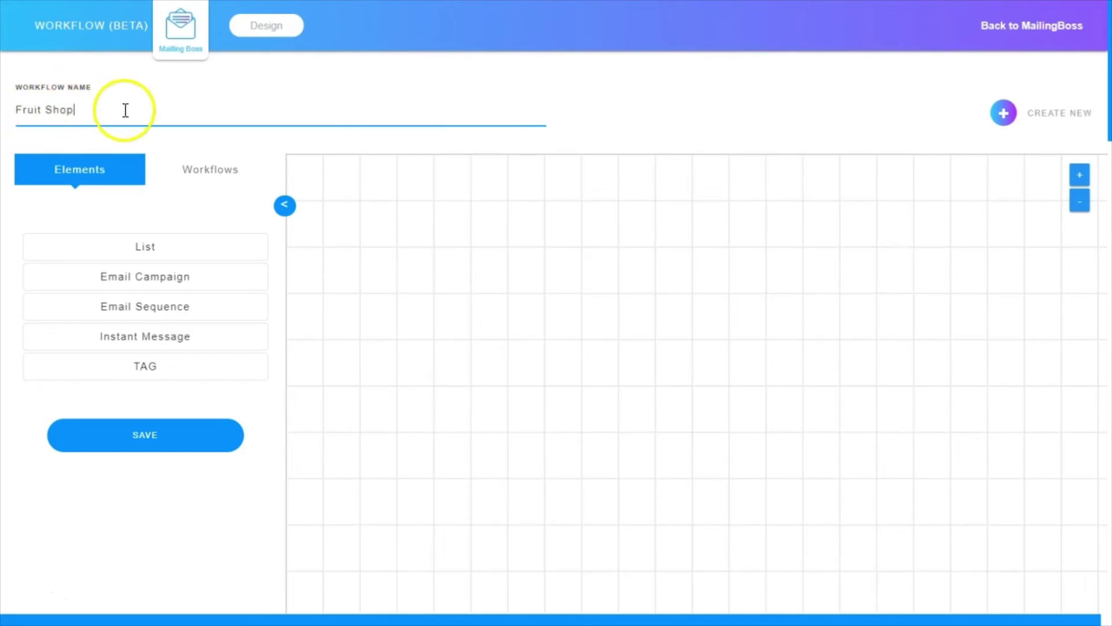
{"action": "left_click", "coordinate": [143, 443]}
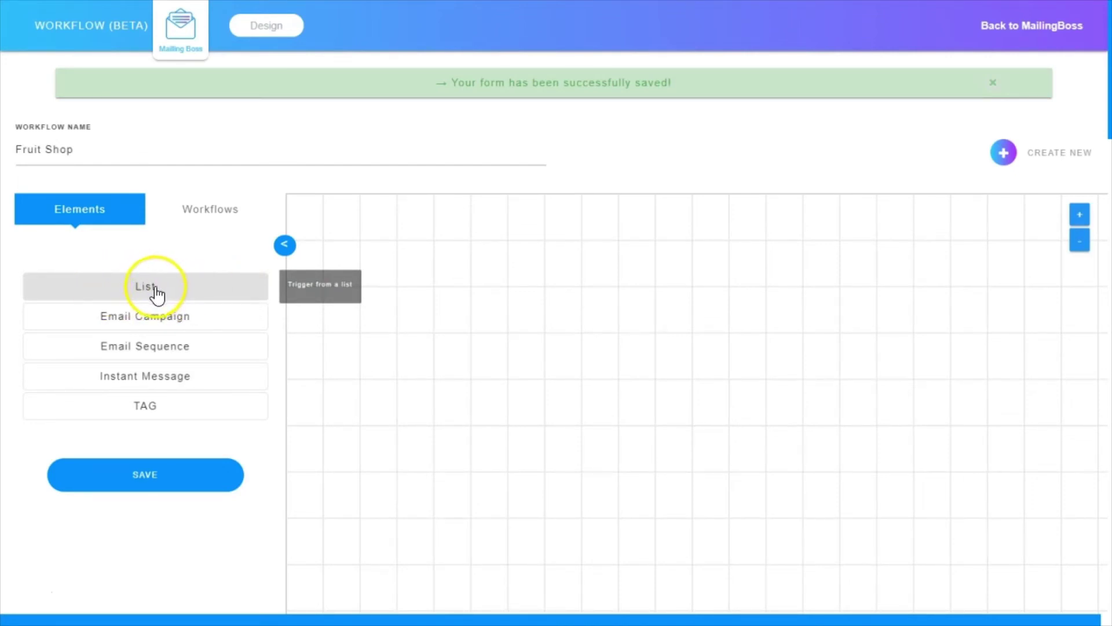
- Add a List element to the Fruit Shop workflow canvas and open its settings
{"action": "left_click_drag", "start_coordinate": [174, 285], "coordinate": [492, 288]}
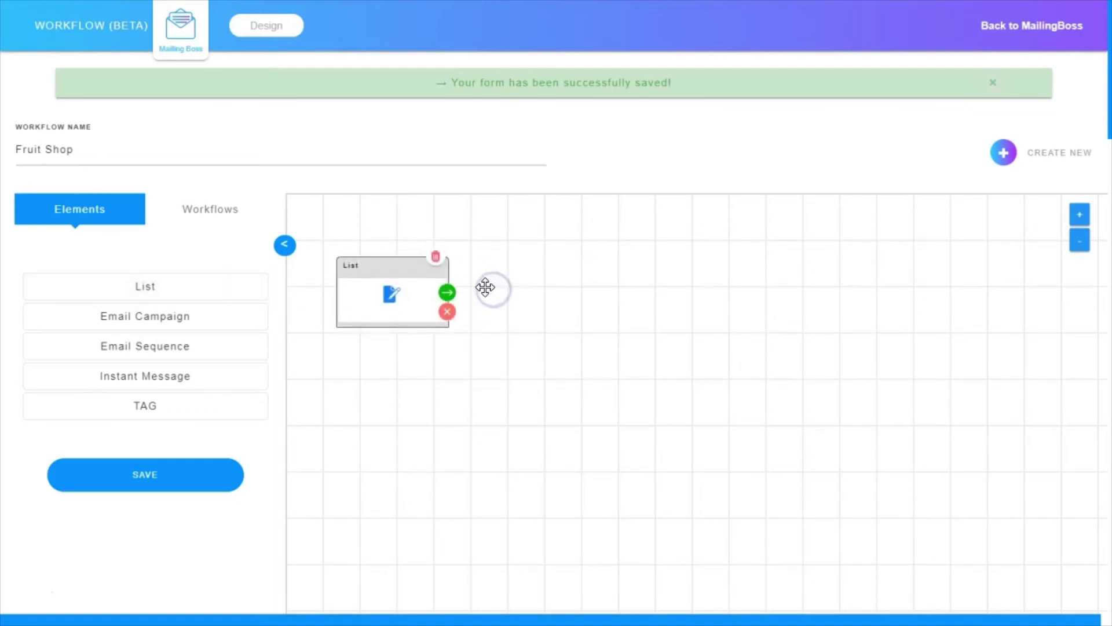
{"action": "left_click", "coordinate": [391, 295]}
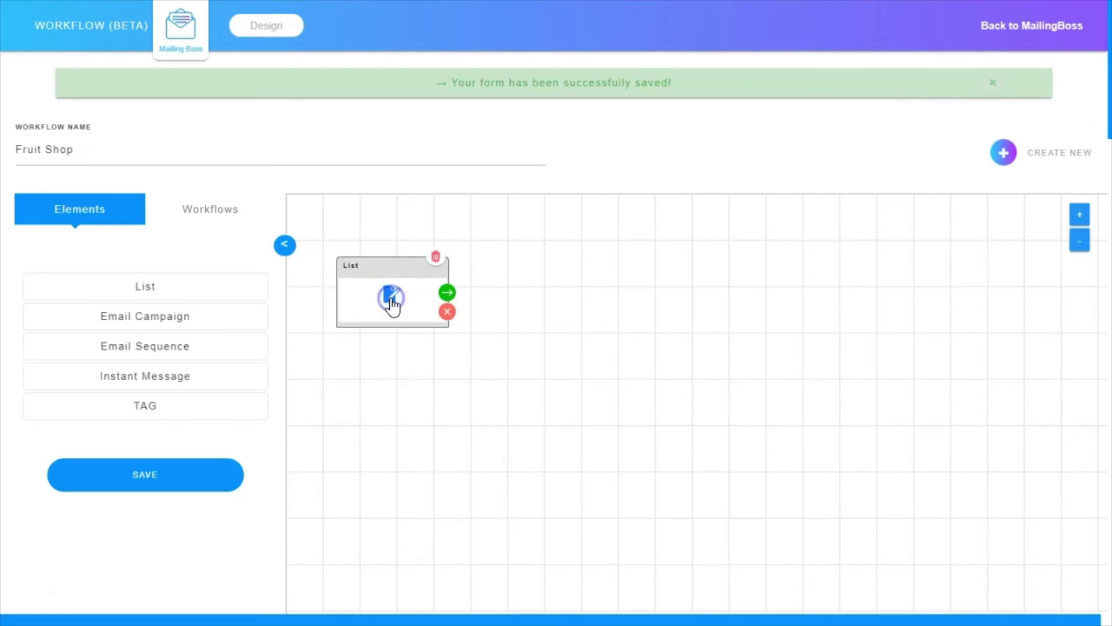
{"action": "left_click", "coordinate": [391, 301]}
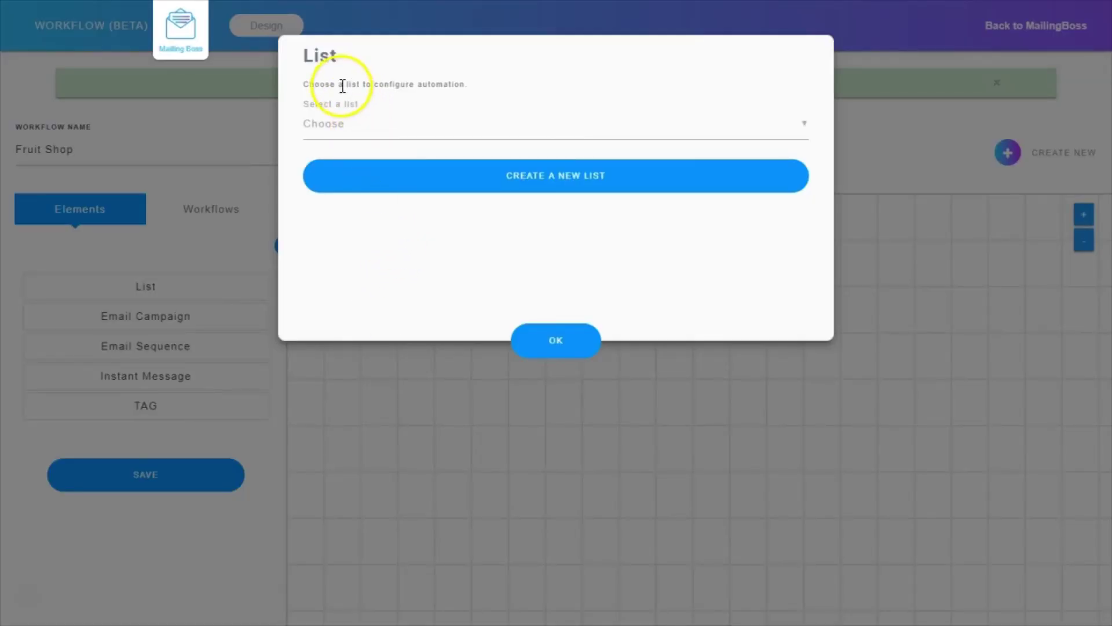
{"action": "left_click", "coordinate": [808, 122]}
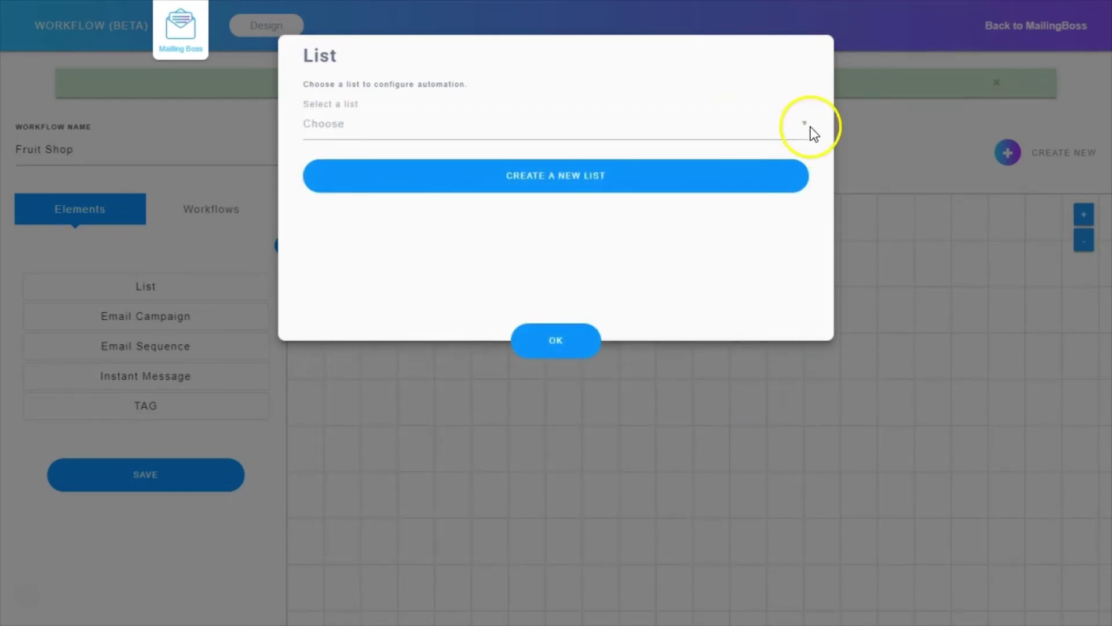
{"action": "left_click", "coordinate": [806, 129]}
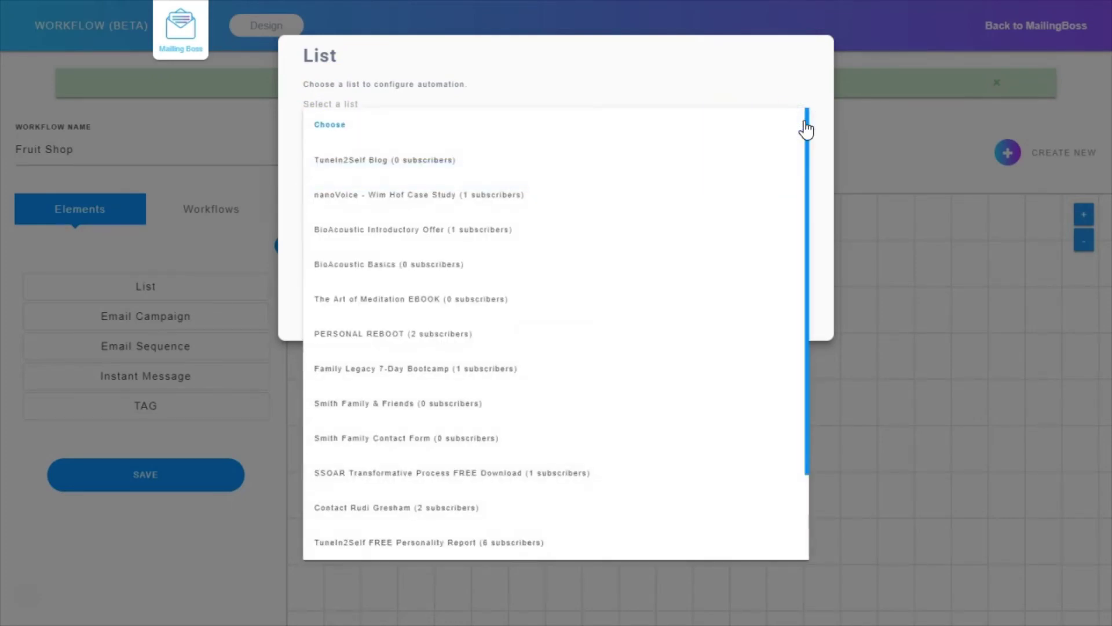
{"action": "left_click", "coordinate": [807, 129]}
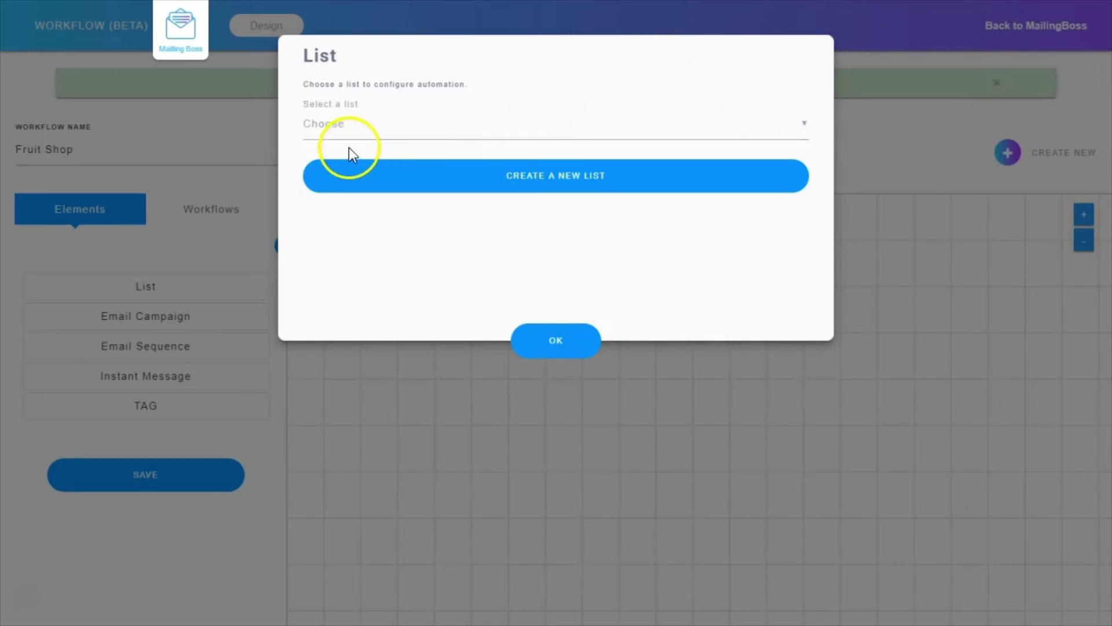
- Create a new subscriber list with Fruit Shop as its name, display name and description, using double opt-in and double opt-out
{"action": "left_click", "coordinate": [551, 177]}
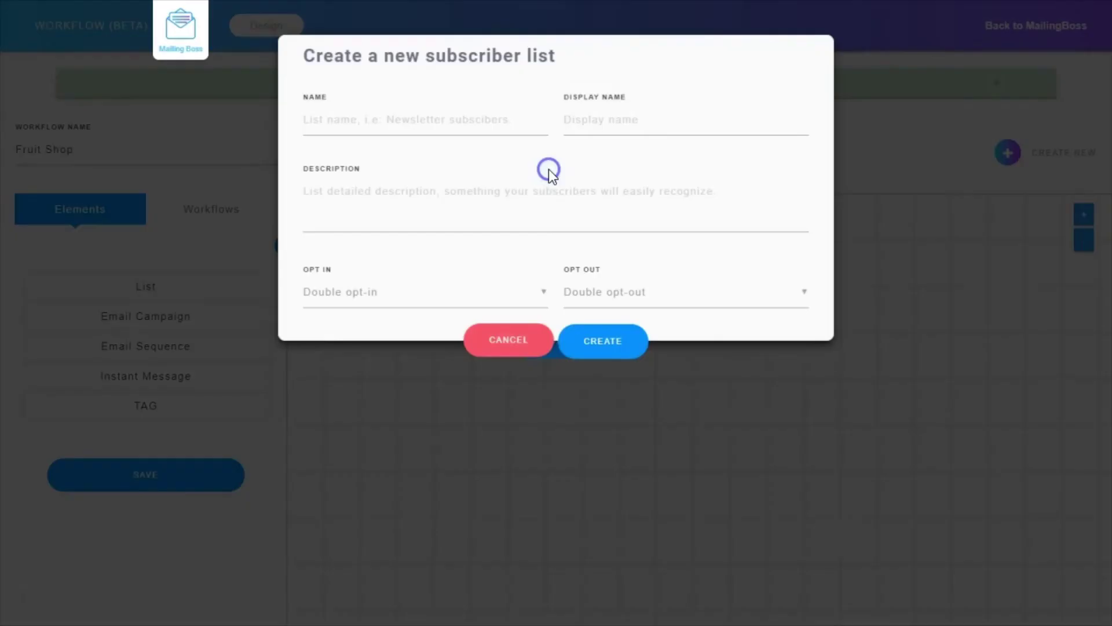
{"action": "left_click", "coordinate": [329, 120]}
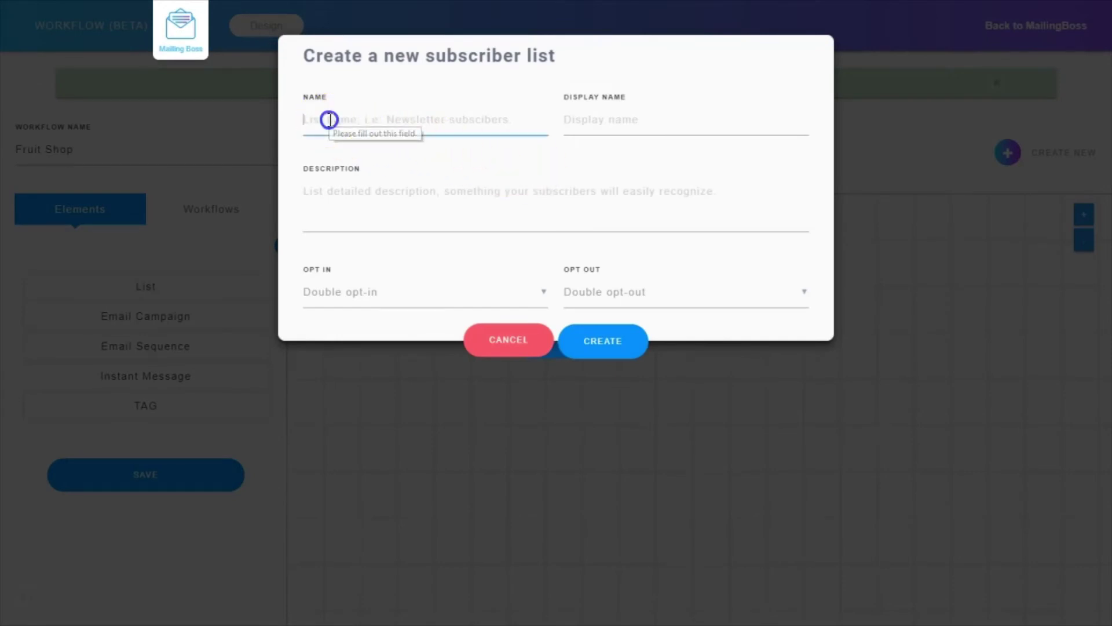
{"action": "type", "text": "F"}
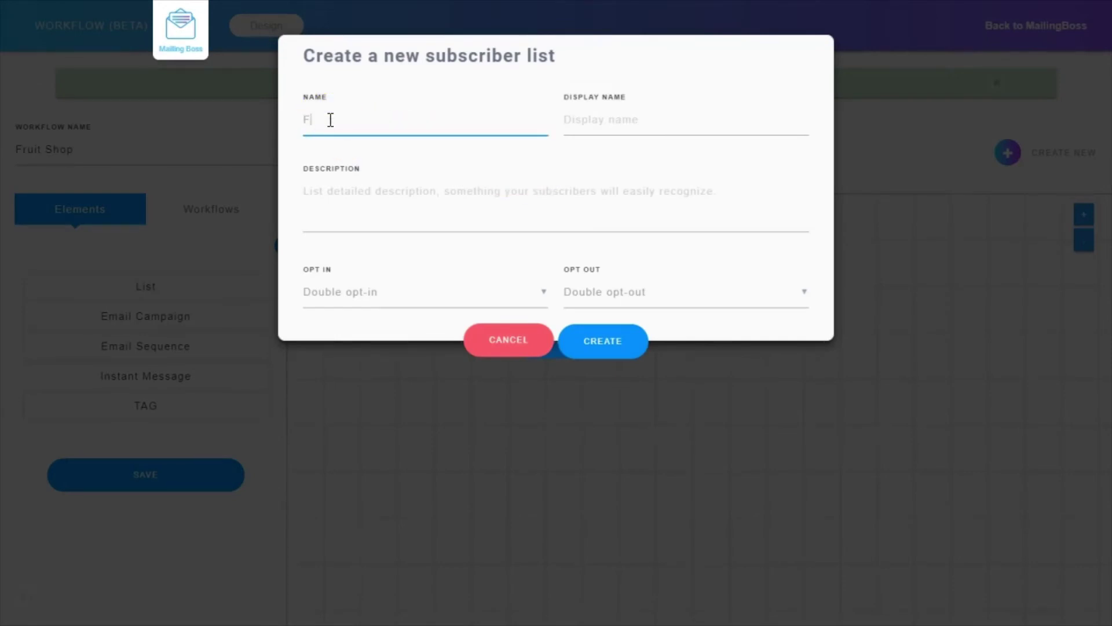
{"action": "type", "text": "ruit Shop"}
{"action": "left_click_drag", "start_coordinate": [365, 118], "coordinate": [327, 122]}
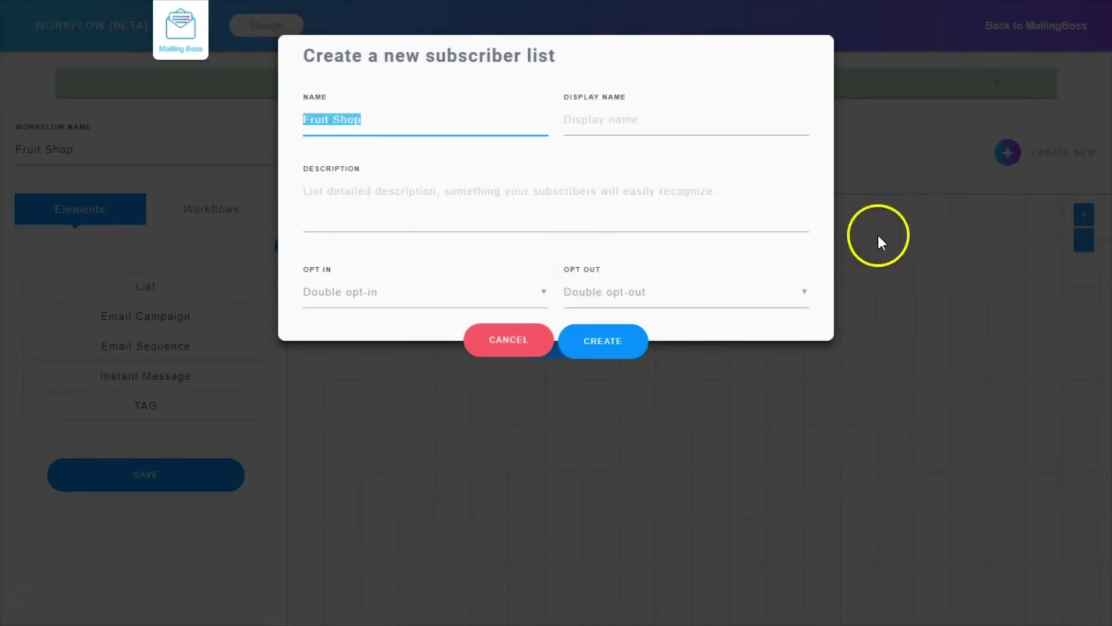
{"action": "left_click", "coordinate": [586, 122]}
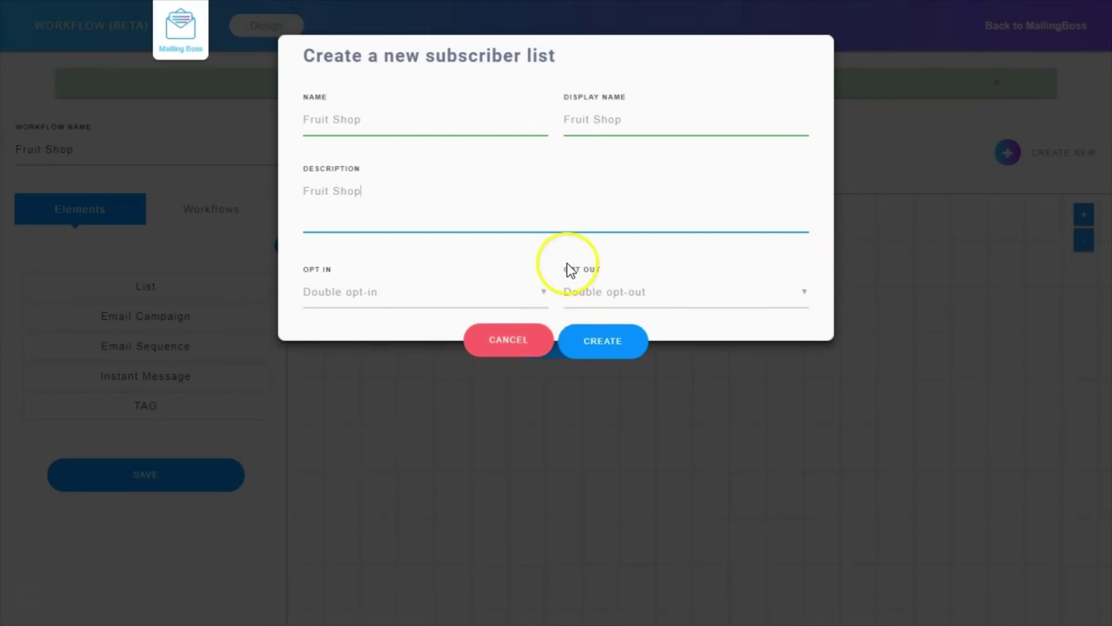
{"action": "left_click", "coordinate": [594, 343]}
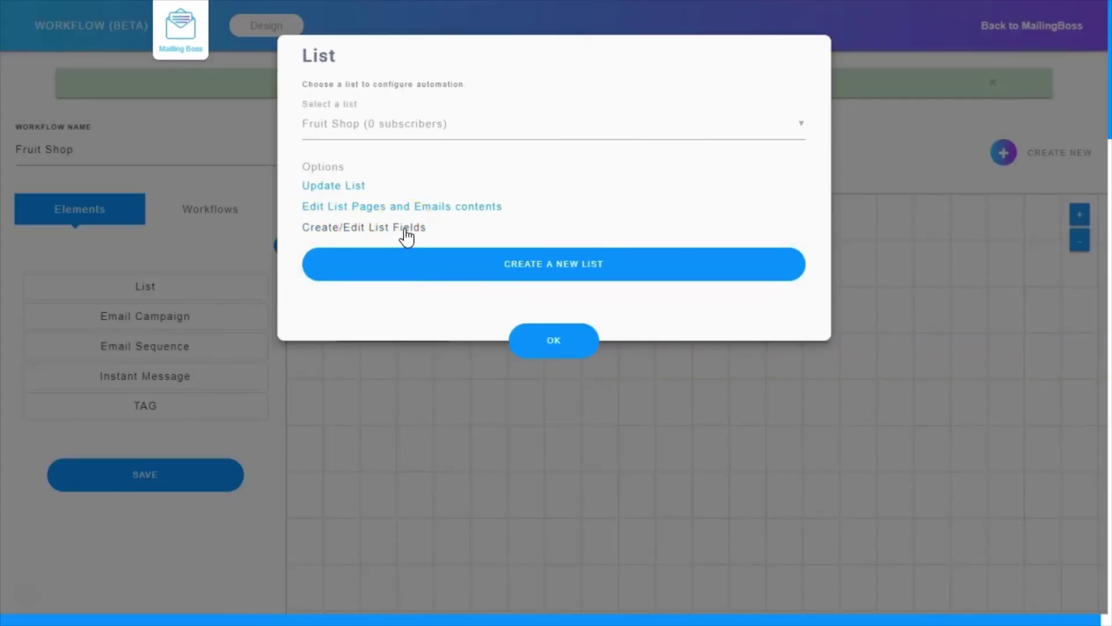
- Open the Fruit Shop list's fields, save them with only the Email text field, and return to the workflow design
{"action": "left_click", "coordinate": [369, 227]}
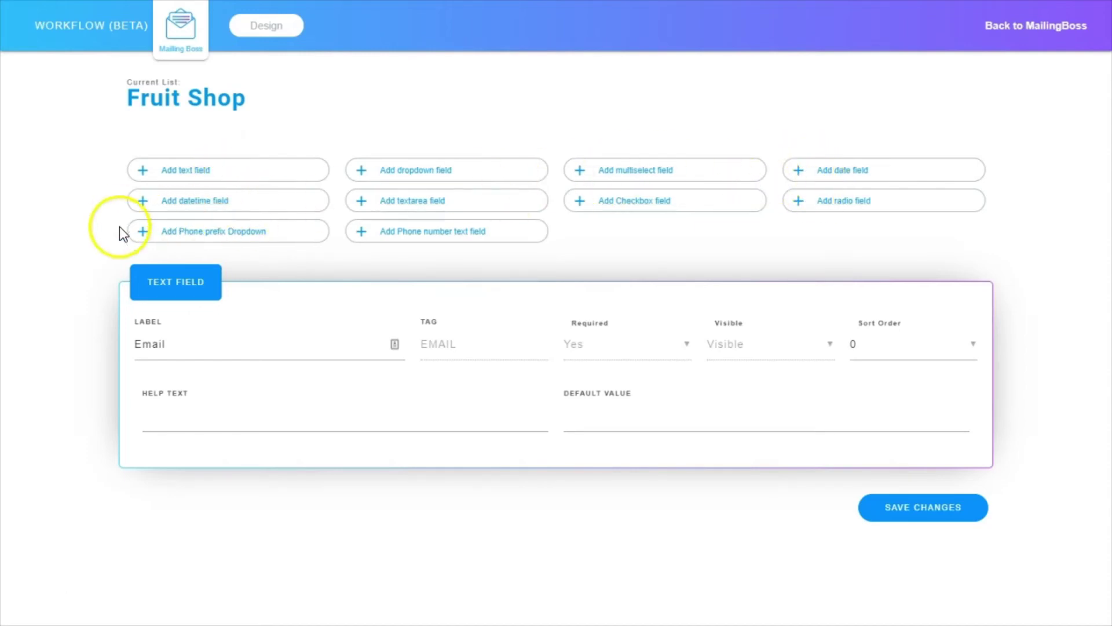
{"action": "left_click", "coordinate": [899, 511]}
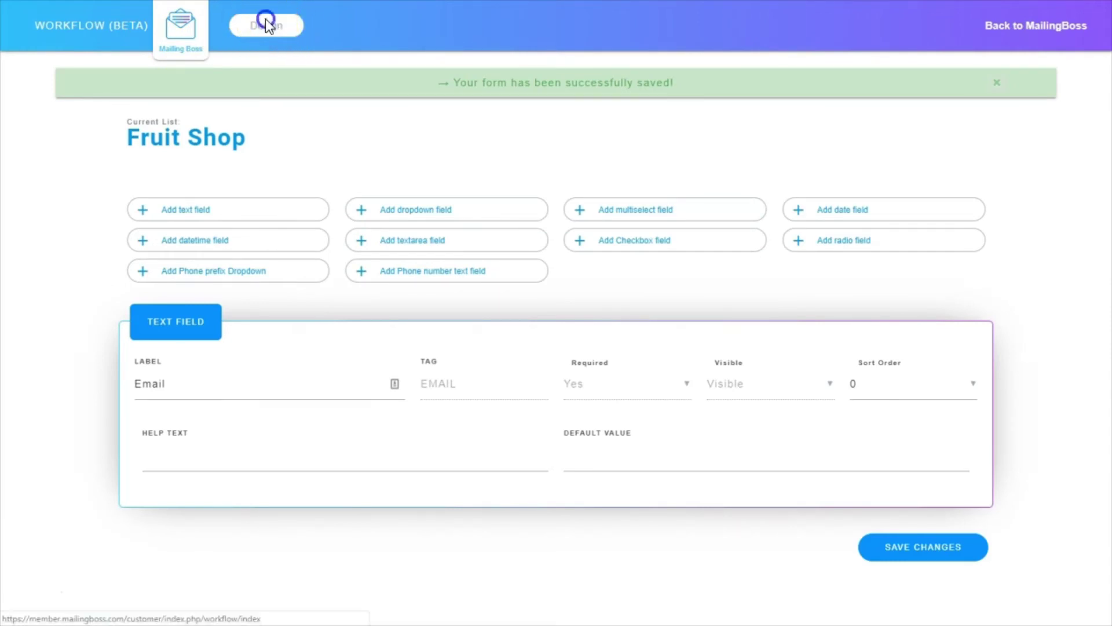
{"action": "left_click", "coordinate": [265, 26]}
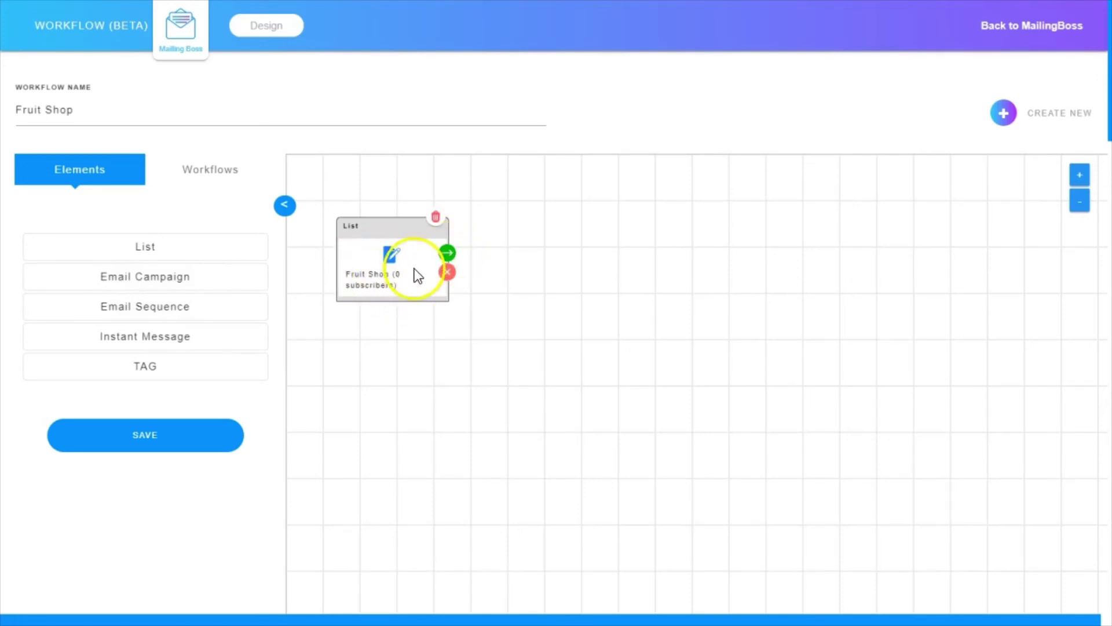
{"action": "left_click", "coordinate": [449, 255]}
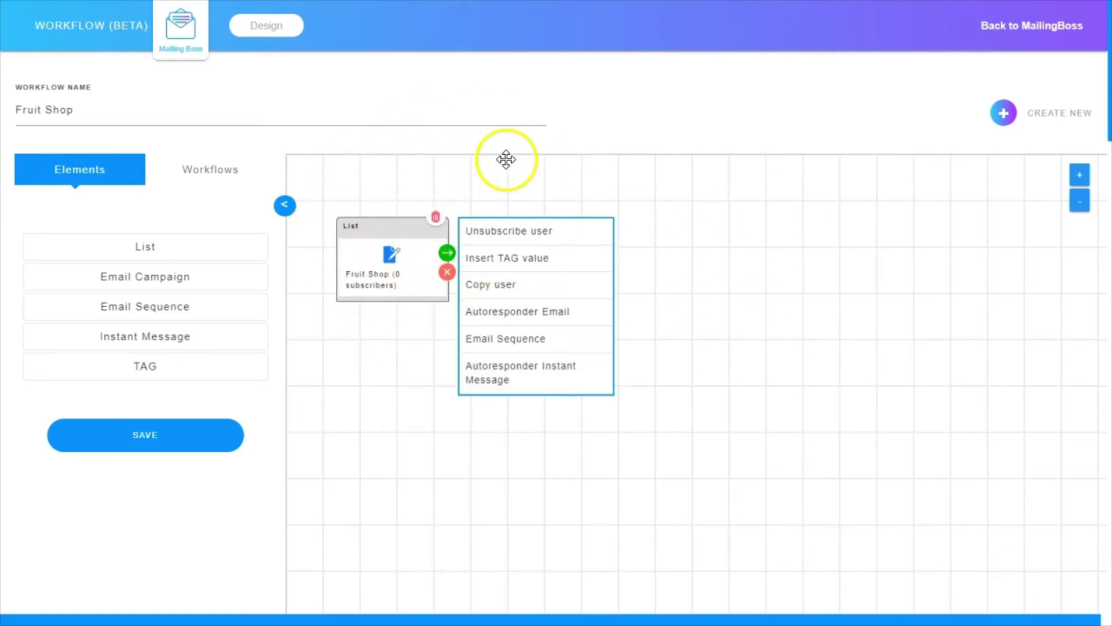
{"action": "left_click", "coordinate": [733, 245]}
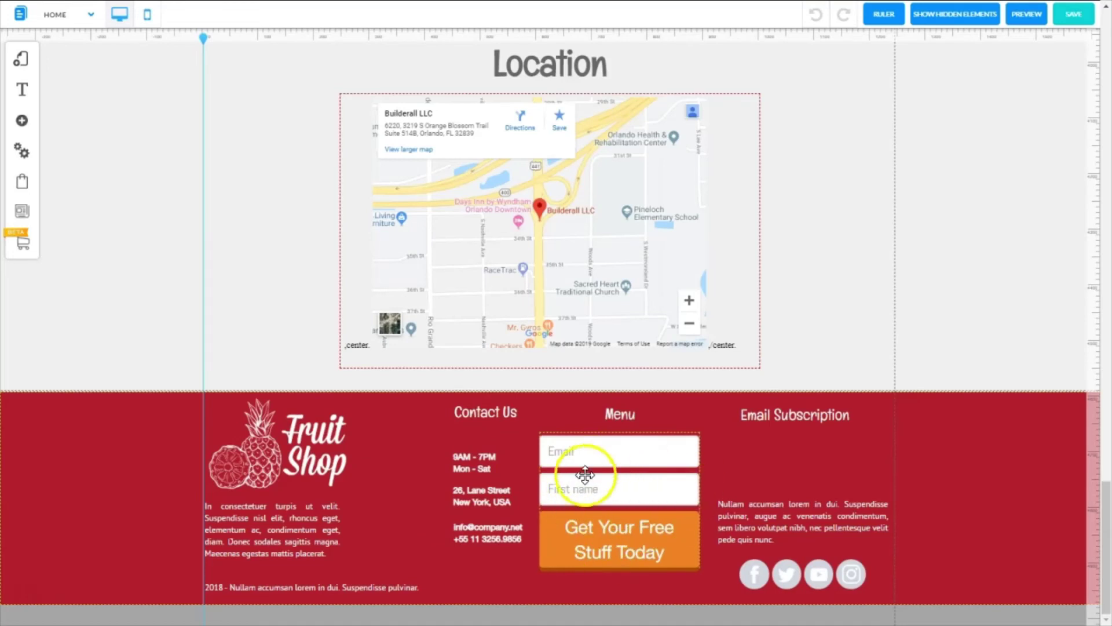
- In the Builderall page editor, connect the footer's email opt-in form to the Fruit Shop list in MailingBoss
{"action": "left_click", "coordinate": [617, 478]}
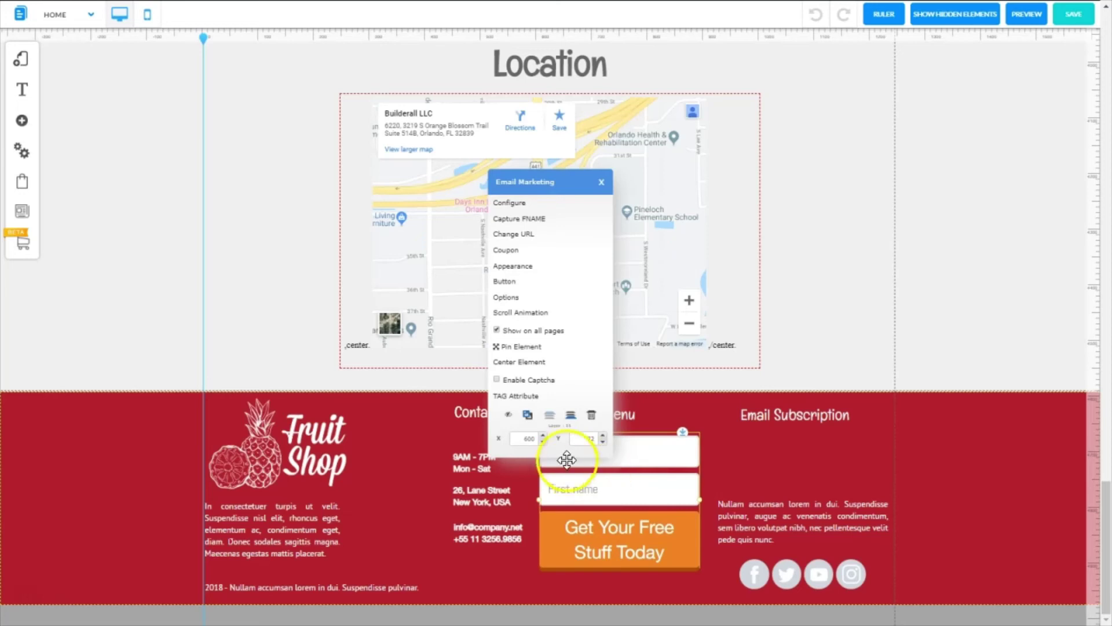
{"action": "left_click", "coordinate": [506, 209]}
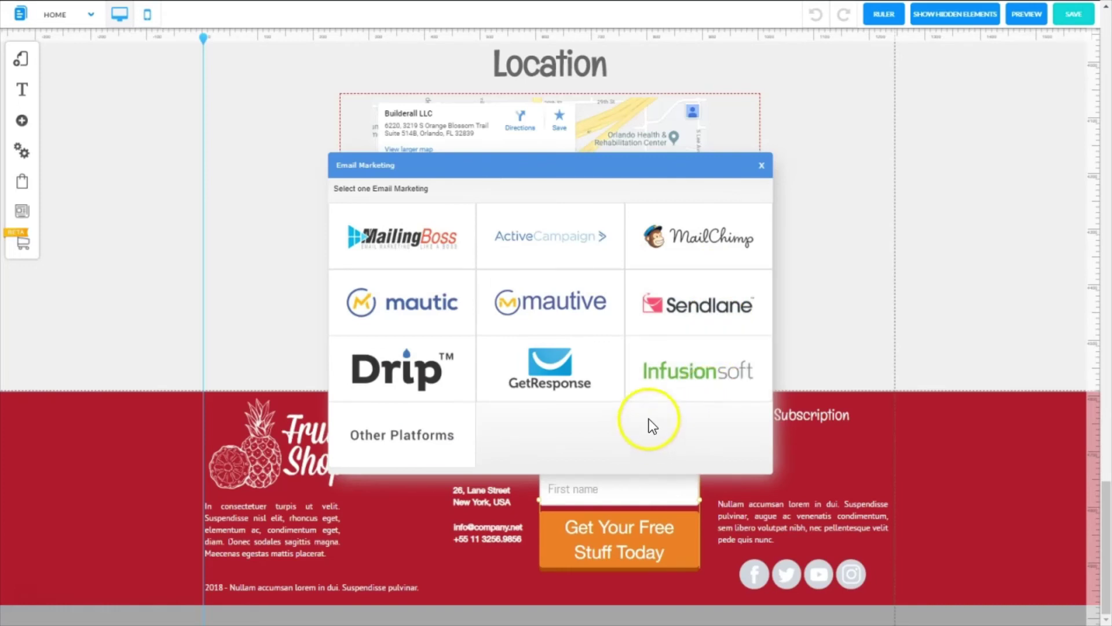
{"action": "left_click", "coordinate": [396, 242]}
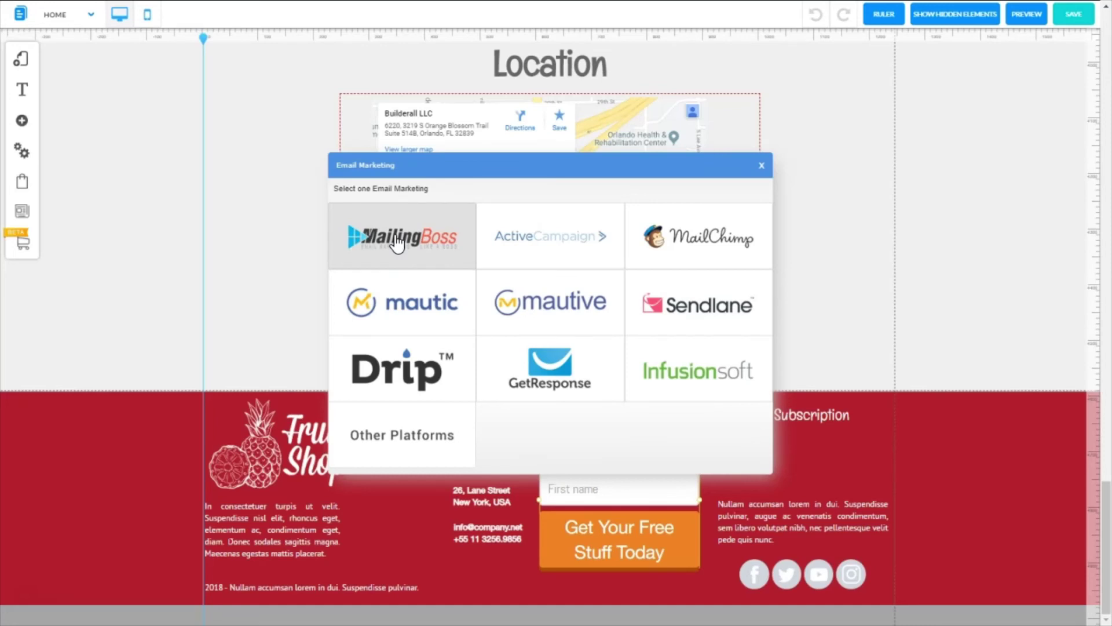
{"action": "left_click", "coordinate": [395, 241]}
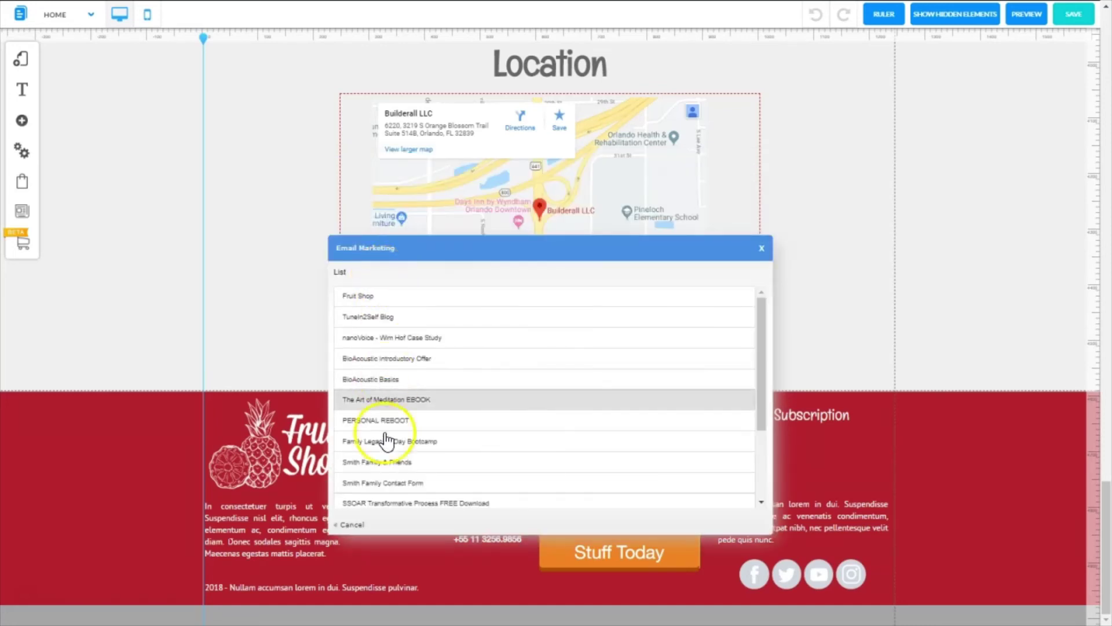
{"action": "left_click", "coordinate": [358, 298]}
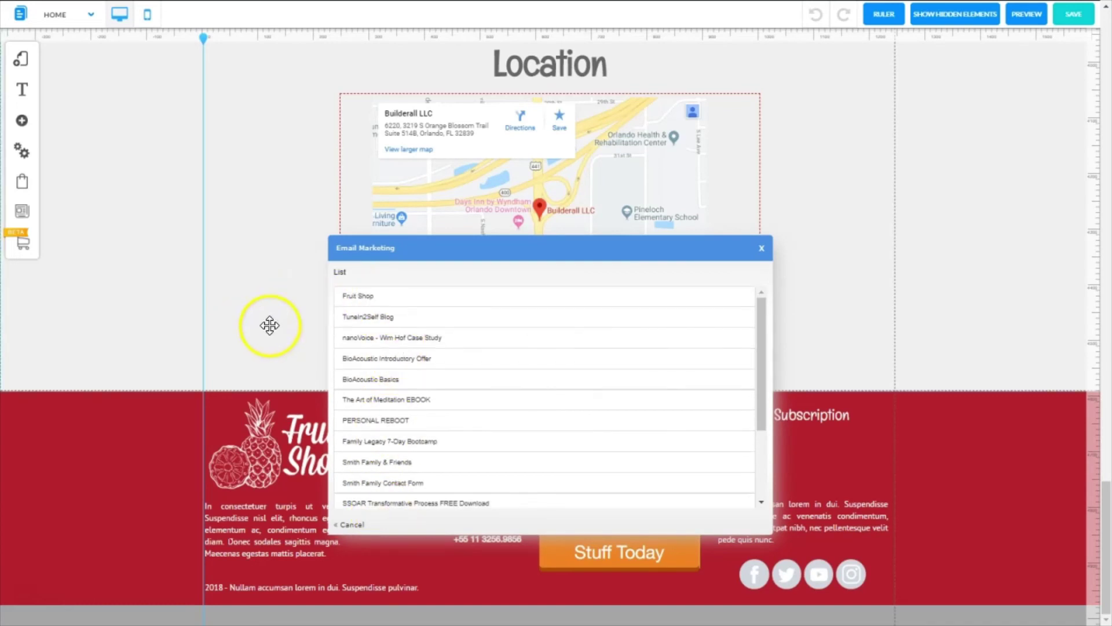
{"action": "left_click", "coordinate": [360, 296]}
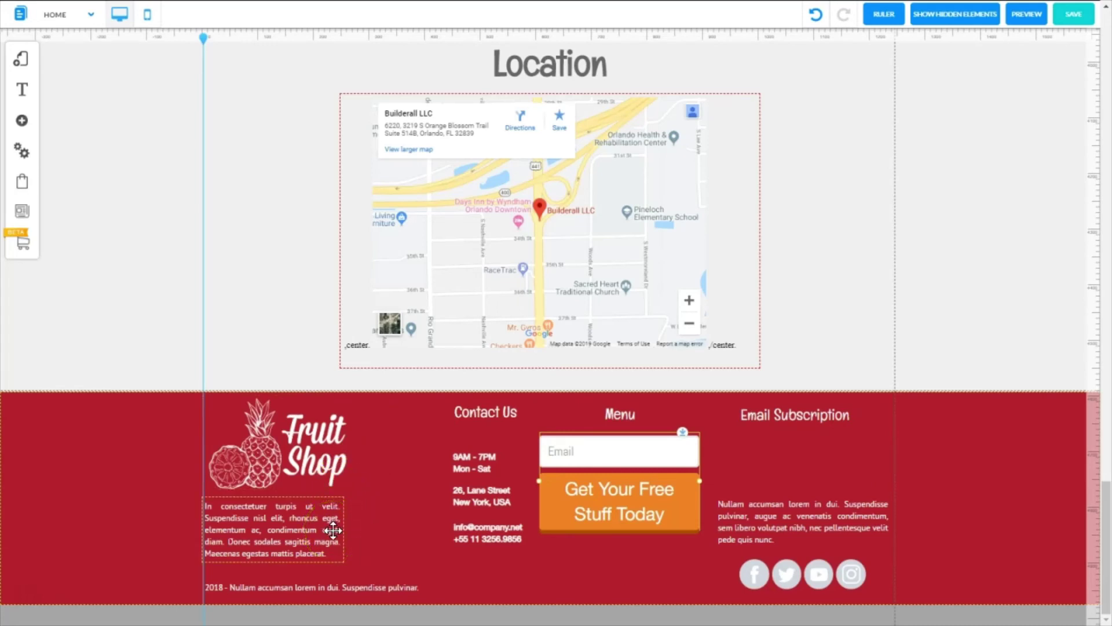
- In the opt-in form's appearance, set the form fields' spacing to 6 px and their height to about 36 px
{"action": "left_click", "coordinate": [607, 455]}
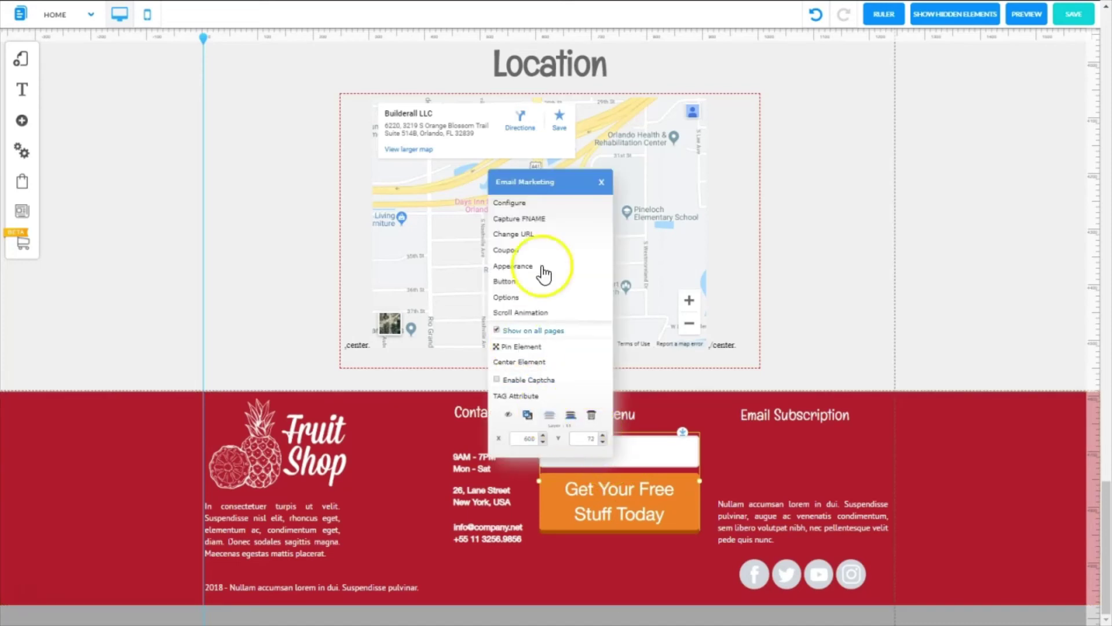
{"action": "left_click", "coordinate": [523, 266]}
{"action": "mouse_move", "coordinate": [81, 119]}
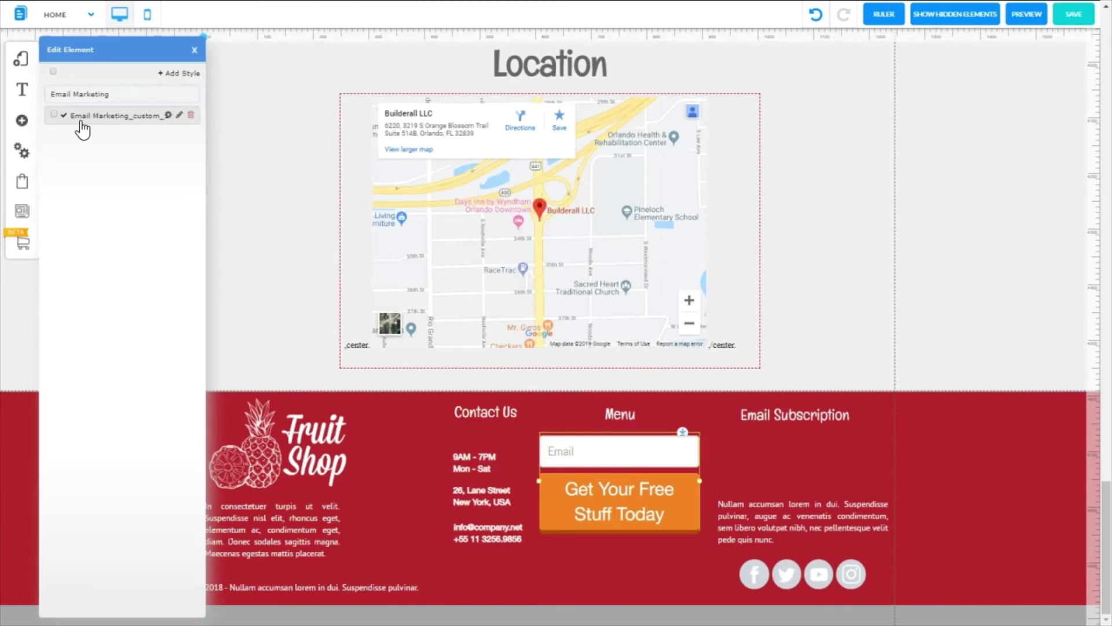
{"action": "left_click", "coordinate": [168, 116]}
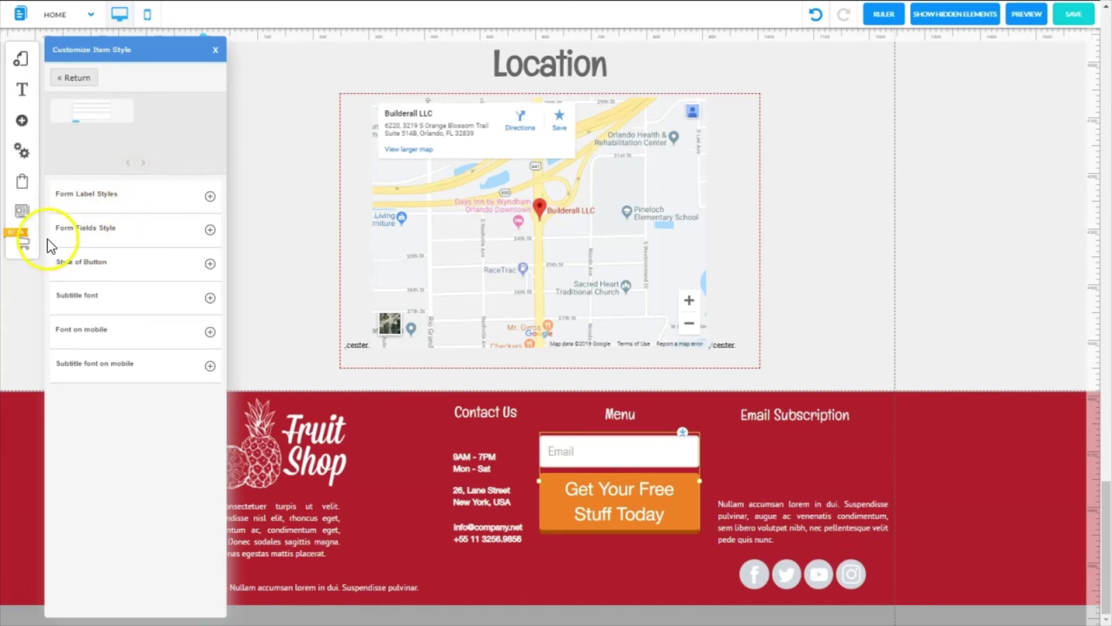
{"action": "left_click", "coordinate": [210, 232]}
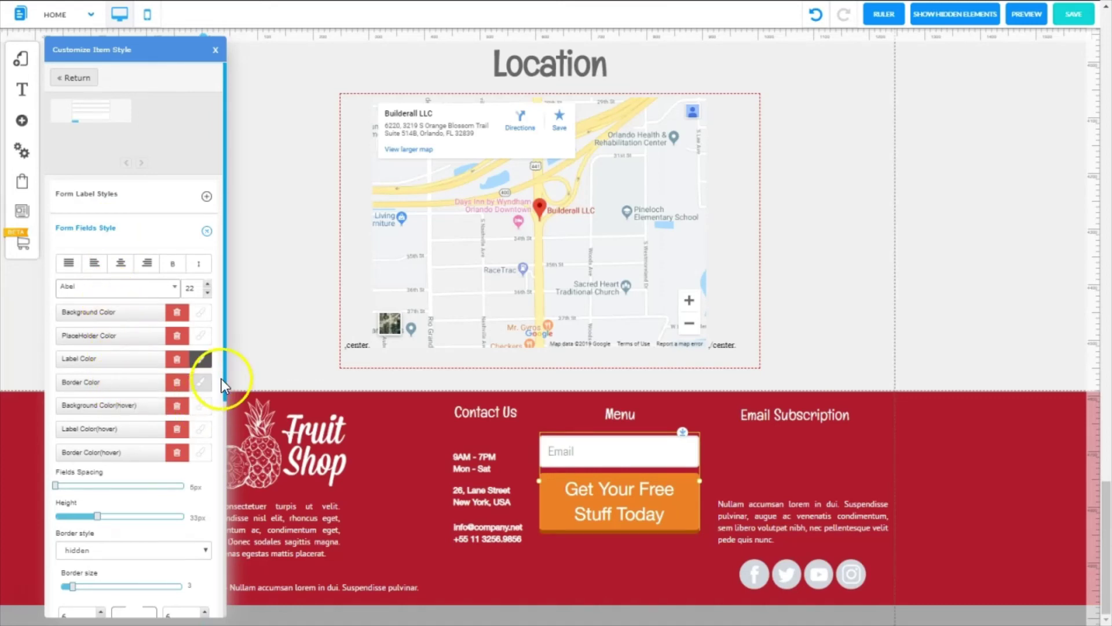
{"action": "left_click_drag", "start_coordinate": [225, 384], "coordinate": [213, 543]}
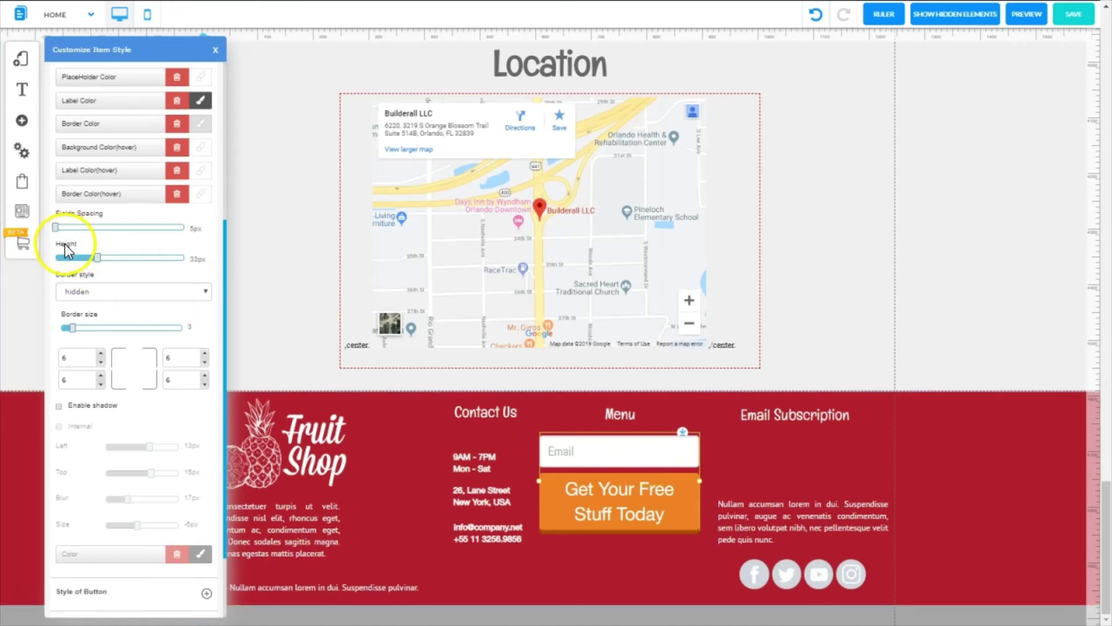
{"action": "left_click_drag", "start_coordinate": [56, 228], "coordinate": [102, 258]}
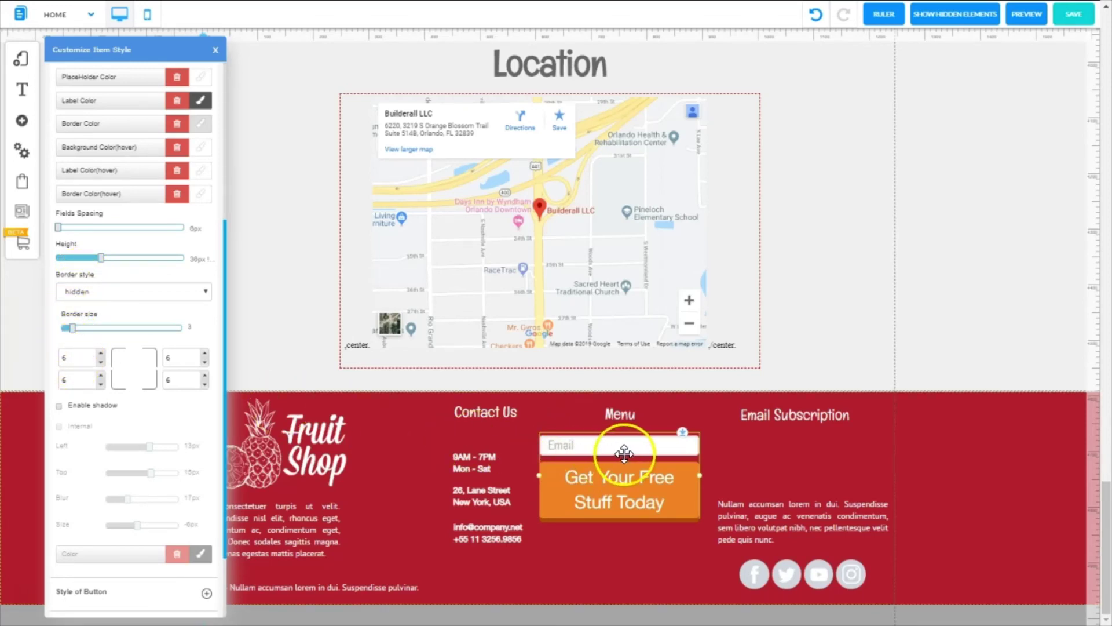
- Round all four corners of the opt-in form's fields with a radius of 15
{"action": "left_click", "coordinate": [62, 360]}
{"action": "type", "text": "15"}
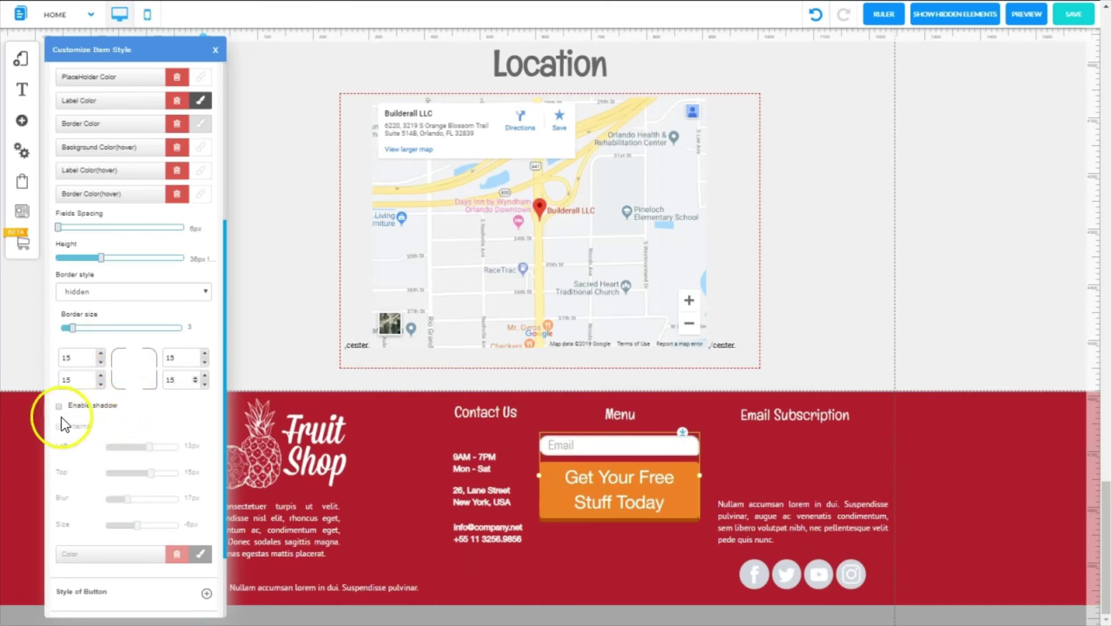
{"action": "left_click", "coordinate": [145, 409]}
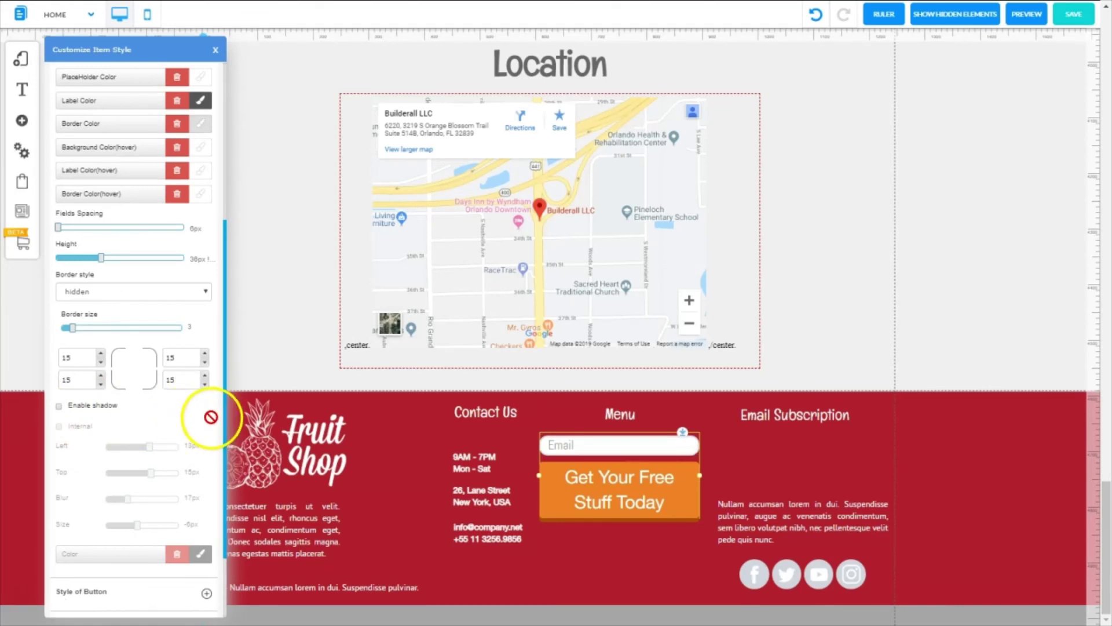
- Set the size of the opt-in form's button to 100% in its button style
{"action": "scroll", "coordinate": [211, 348], "scroll_direction": "down", "scroll_amount": 2}
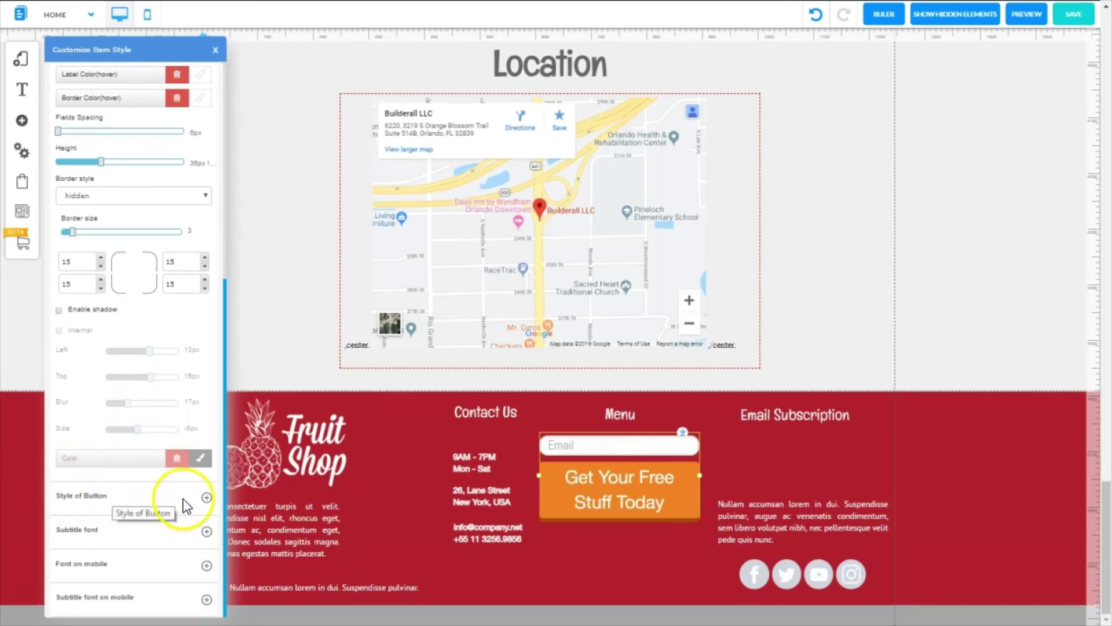
{"action": "left_click", "coordinate": [207, 498]}
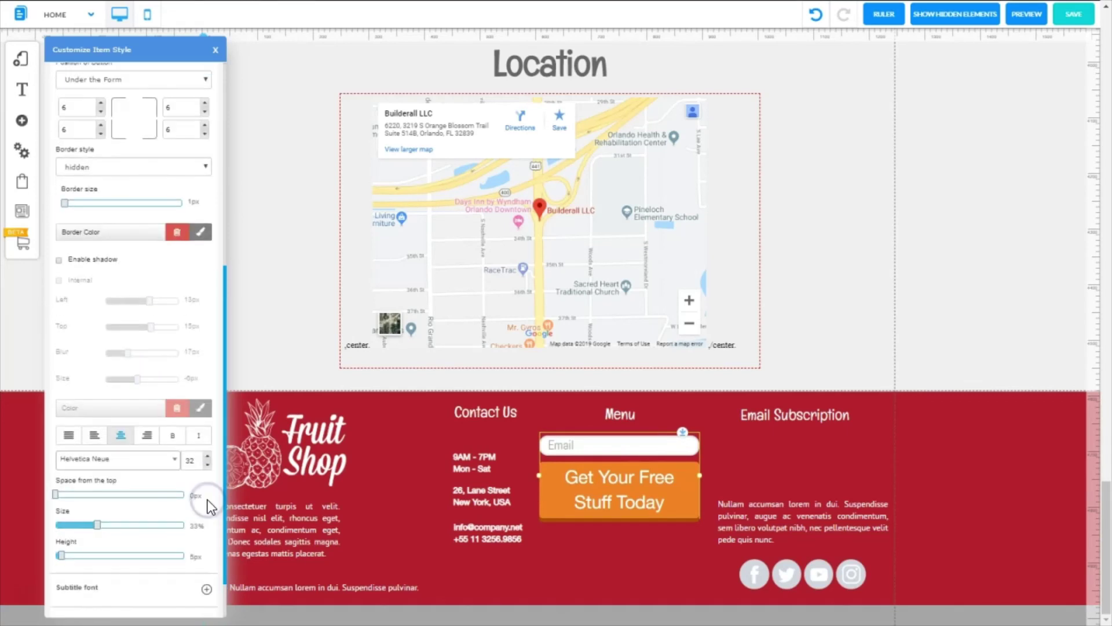
{"action": "left_click_drag", "start_coordinate": [98, 525], "coordinate": [113, 524]}
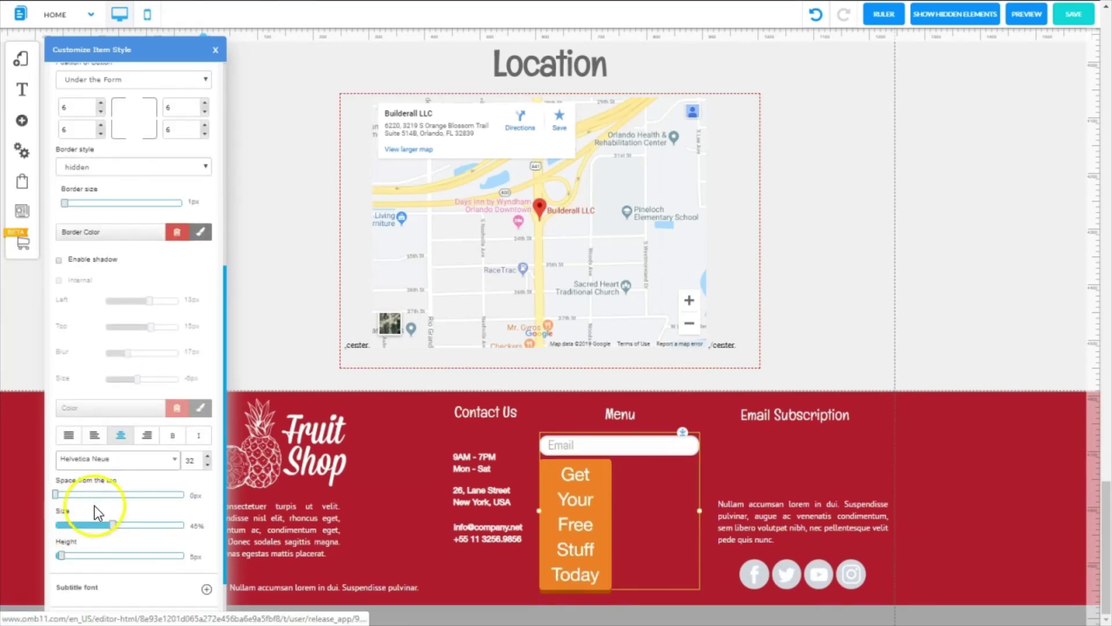
{"action": "left_click_drag", "start_coordinate": [114, 526], "coordinate": [189, 528]}
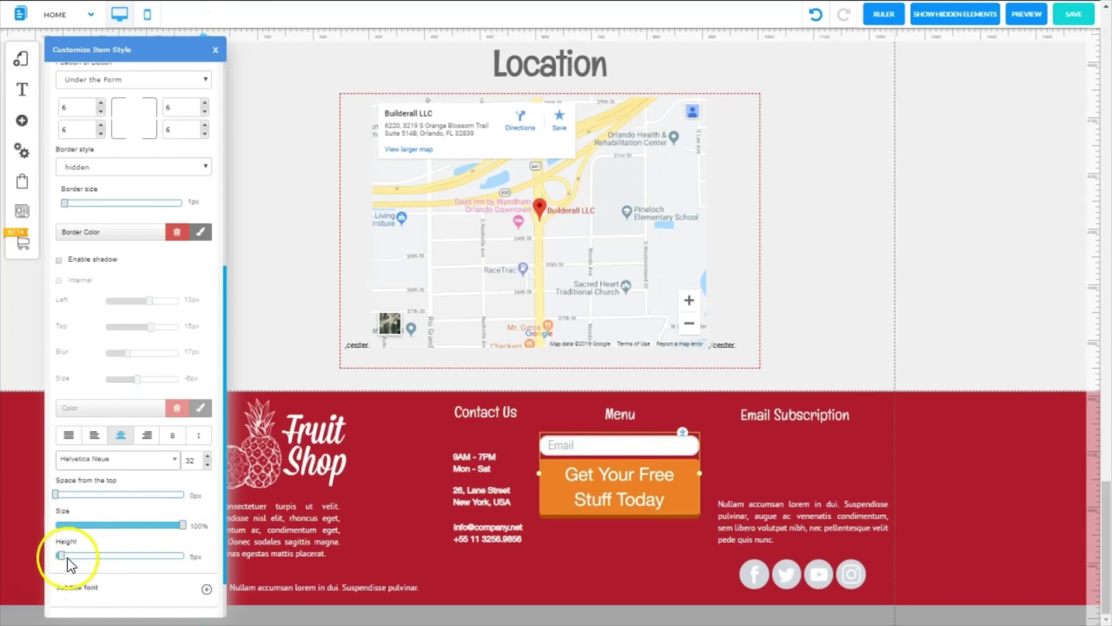
- Reduce the font size of the Get Your Free Stuff Today button text to 22
{"action": "left_click", "coordinate": [208, 464]}
{"action": "left_click", "coordinate": [208, 464]}
{"action": "left_click", "coordinate": [208, 464]}
{"action": "left_click", "coordinate": [207, 464]}
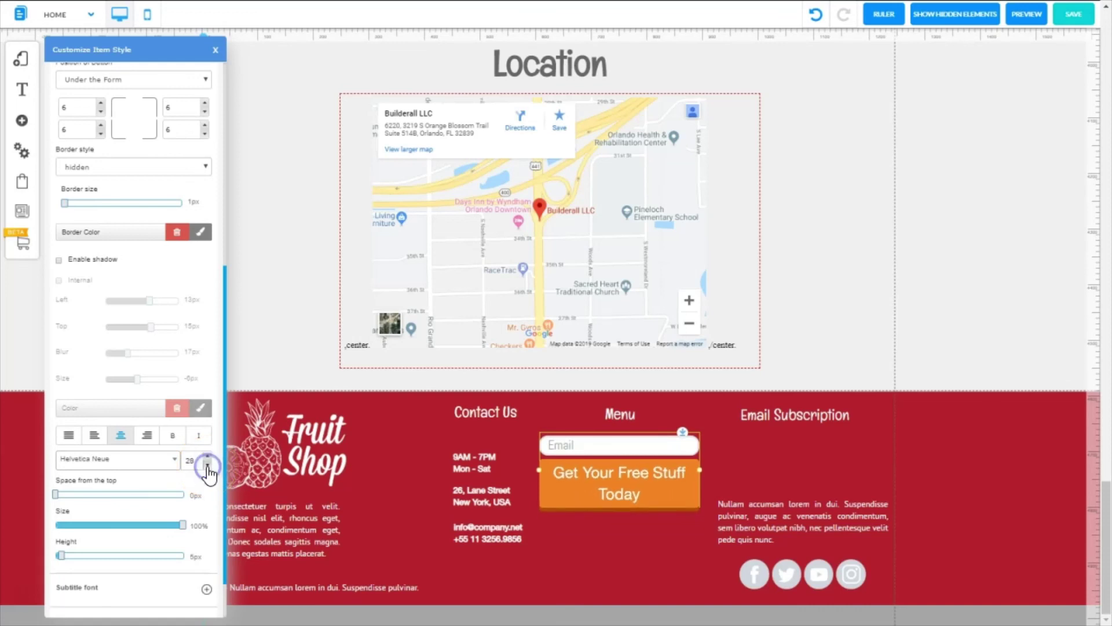
{"action": "left_click", "coordinate": [207, 464]}
{"action": "left_click", "coordinate": [207, 464]}
{"action": "left_click", "coordinate": [207, 463]}
{"action": "left_click", "coordinate": [207, 464]}
{"action": "left_click", "coordinate": [208, 464]}
{"action": "left_click", "coordinate": [208, 464]}
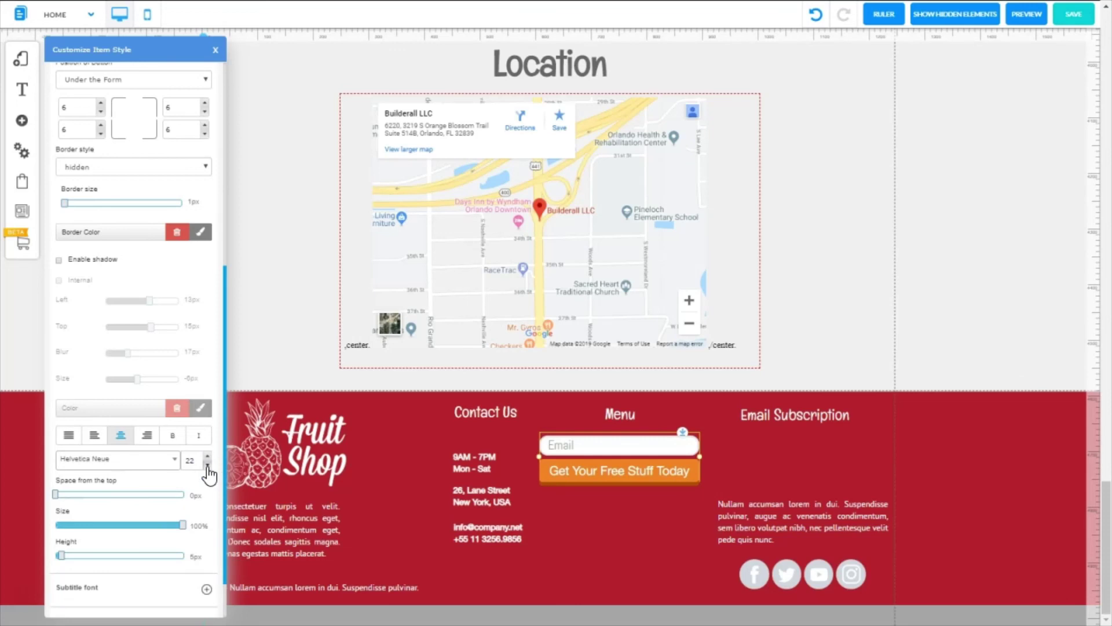
{"action": "scroll", "coordinate": [72, 255], "scroll_direction": "up", "scroll_amount": 5}
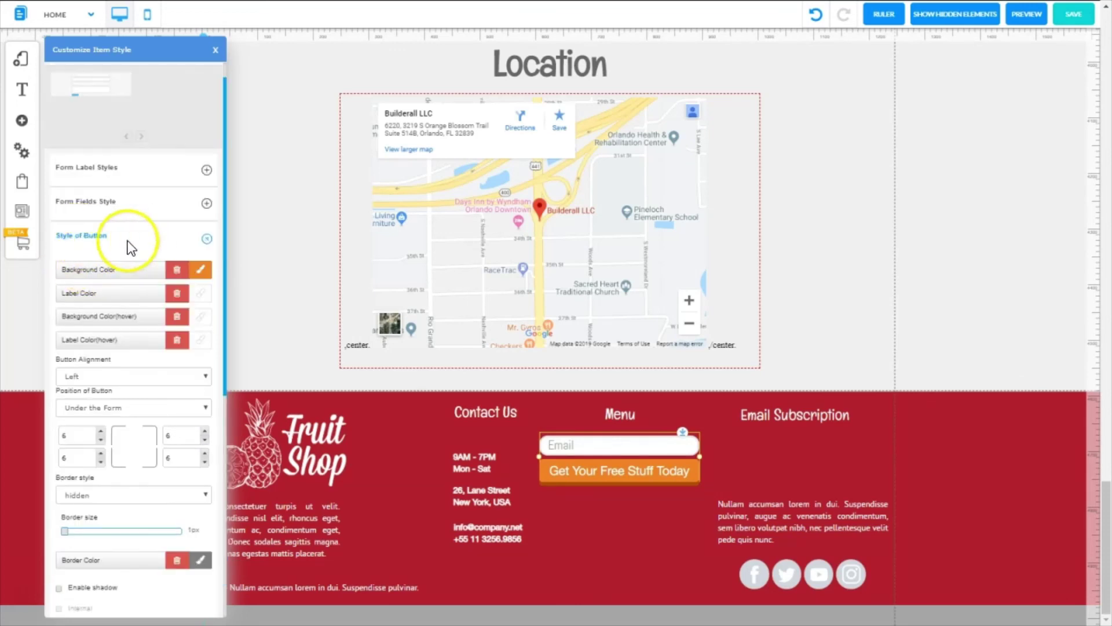
- Set the opt-in button's background to the dark green favorite color and adjust its upper-left corner radius
{"action": "left_click", "coordinate": [205, 271]}
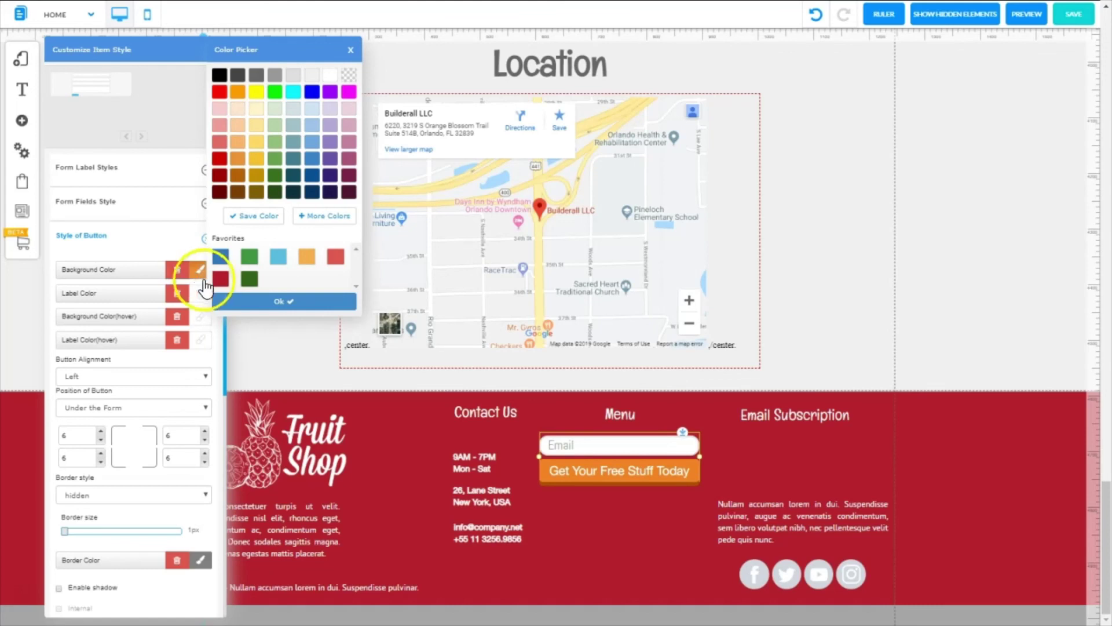
{"action": "left_click", "coordinate": [248, 282]}
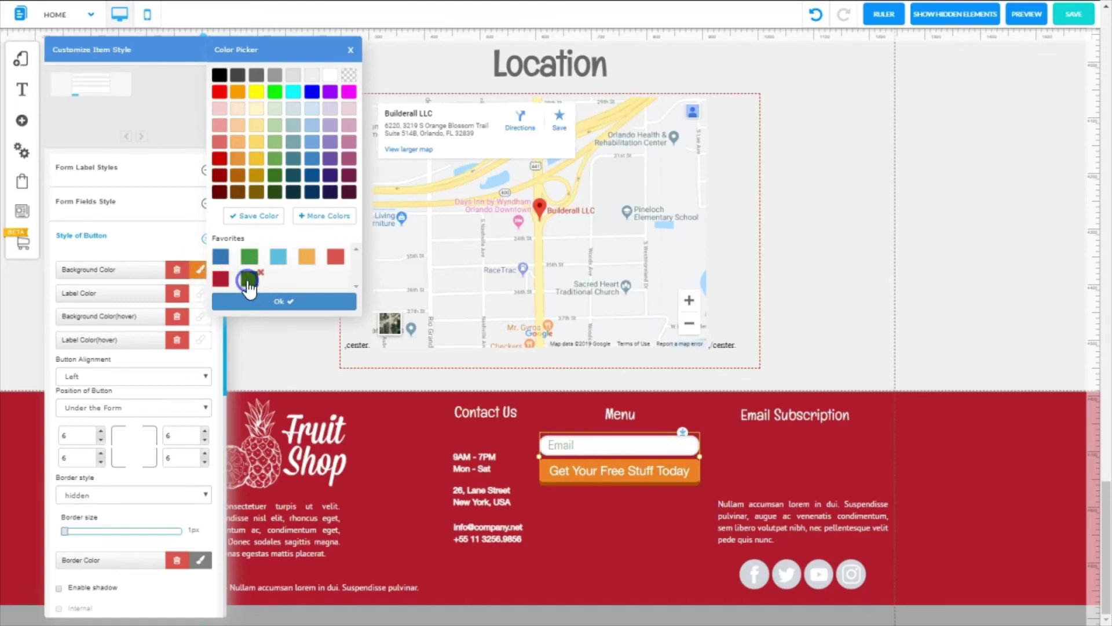
{"action": "left_click_drag", "start_coordinate": [224, 339], "coordinate": [218, 452]}
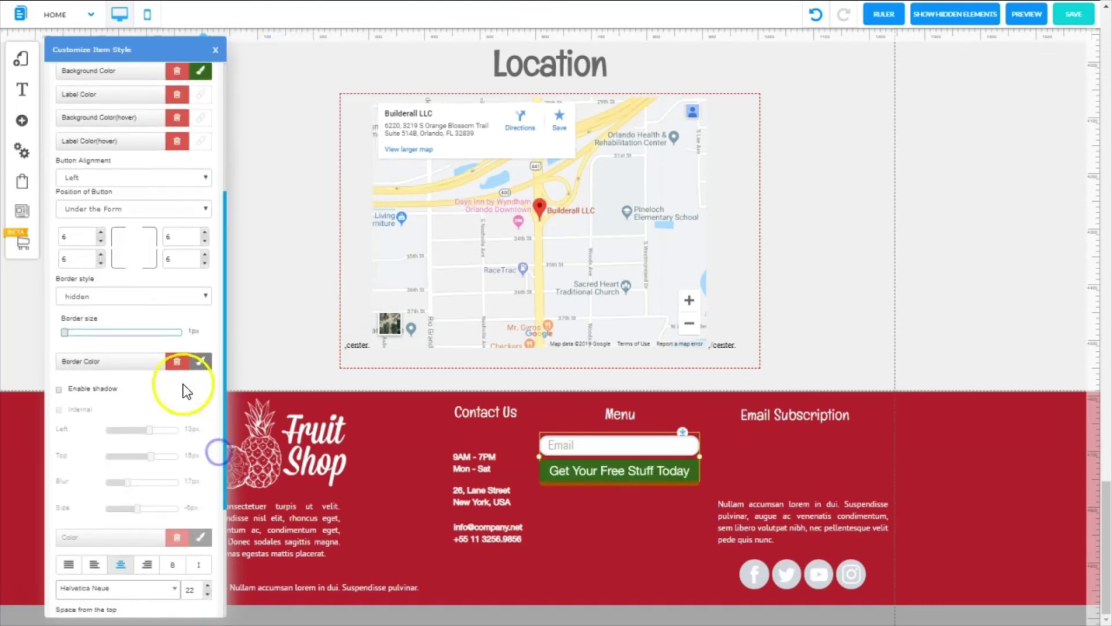
{"action": "left_click", "coordinate": [58, 237]}
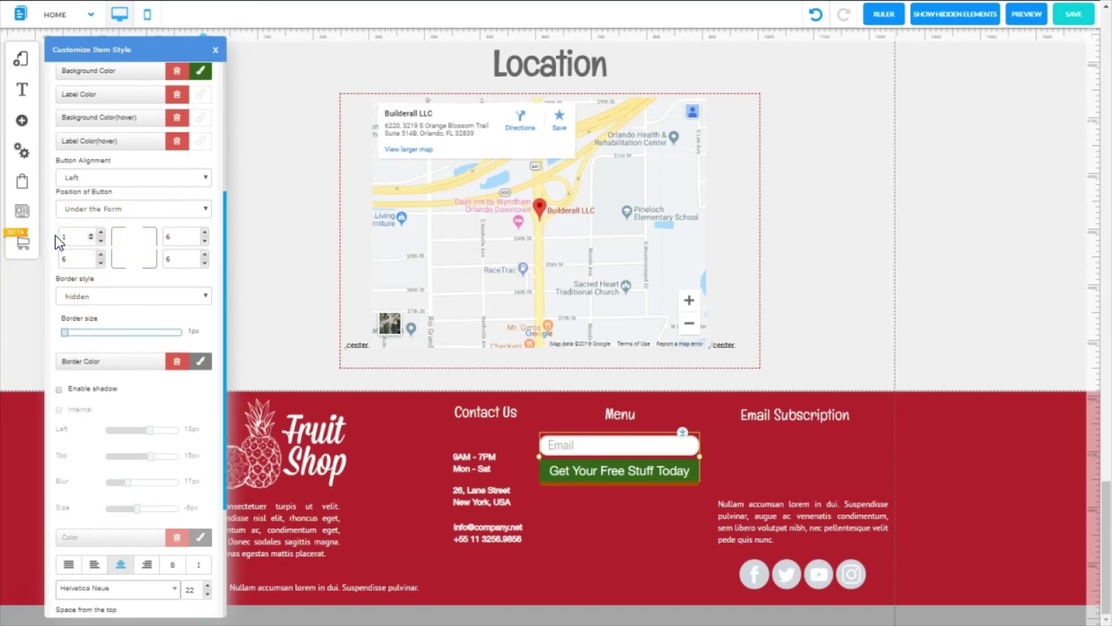
{"action": "left_click", "coordinate": [214, 49]}
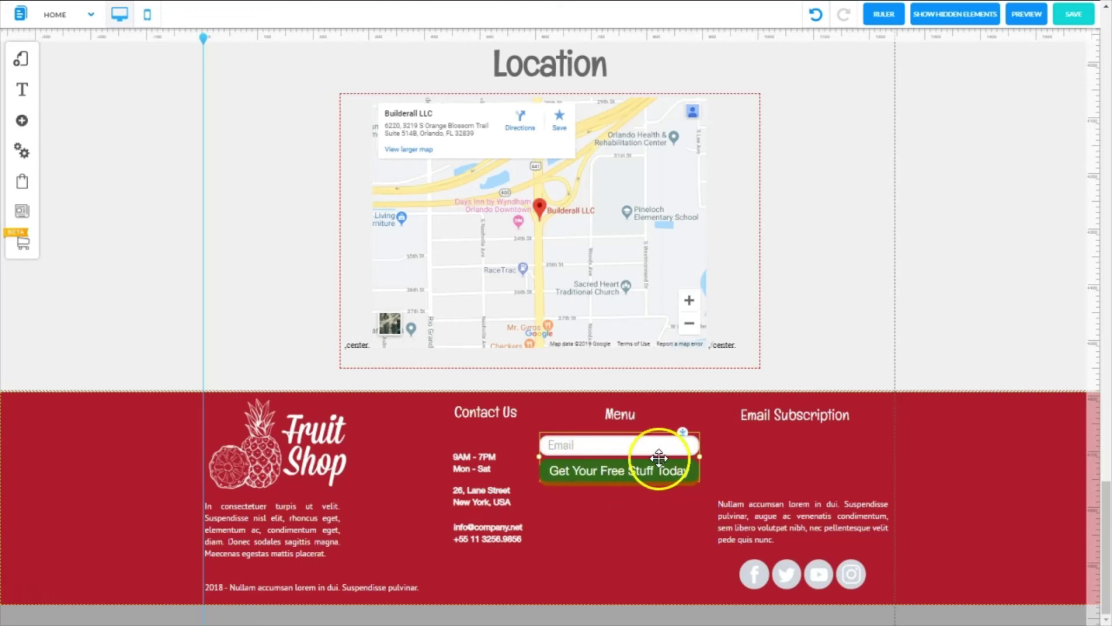
- Change the opt-in form's button text to "Subscribe Today!"
{"action": "left_click", "coordinate": [617, 466]}
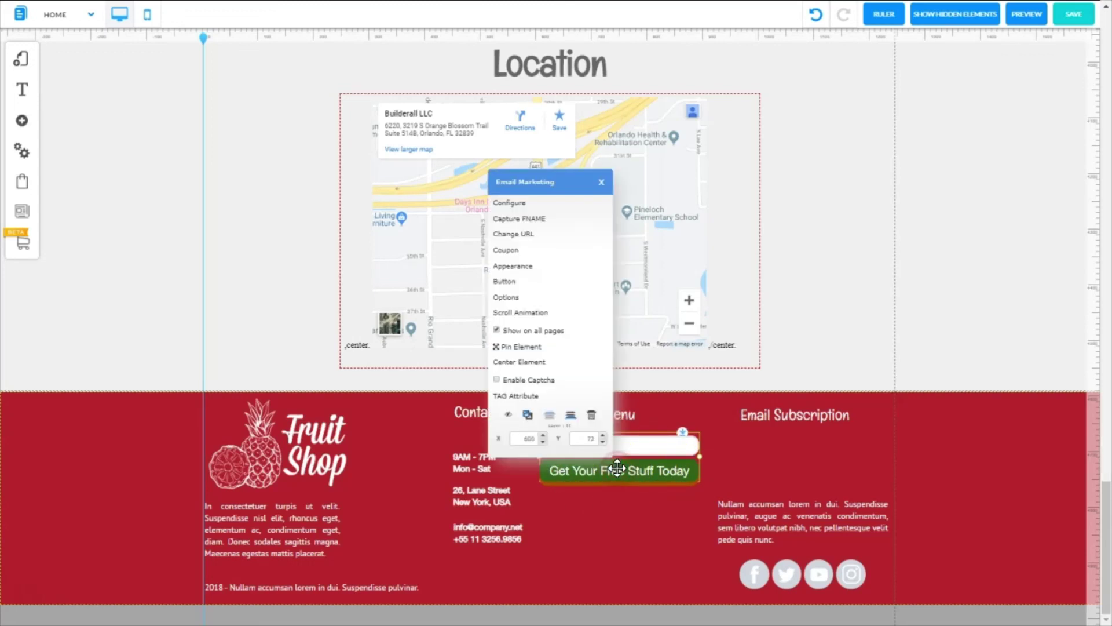
{"action": "left_click", "coordinate": [510, 281]}
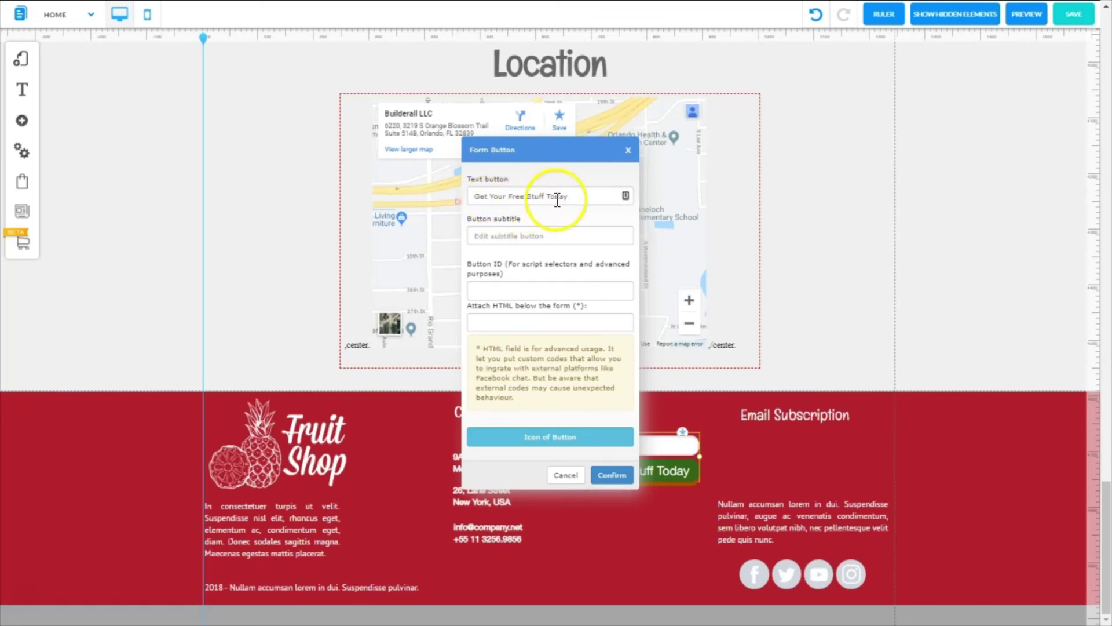
{"action": "left_click_drag", "start_coordinate": [574, 196], "coordinate": [480, 197]}
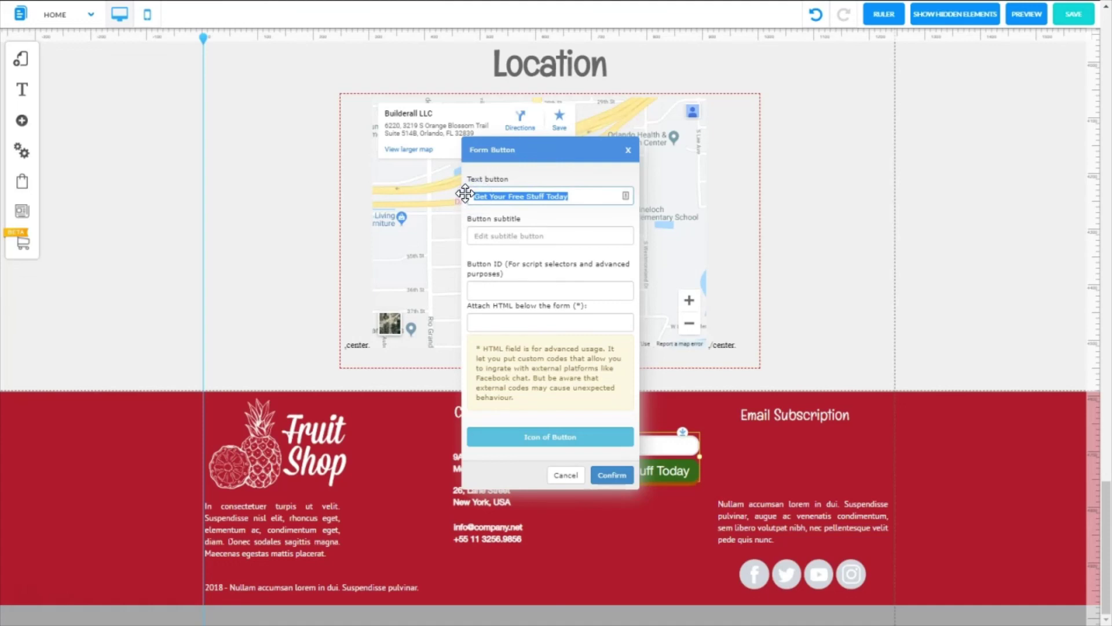
{"action": "type", "text": "Subscribe Today!"}
{"action": "left_click", "coordinate": [612, 474]}
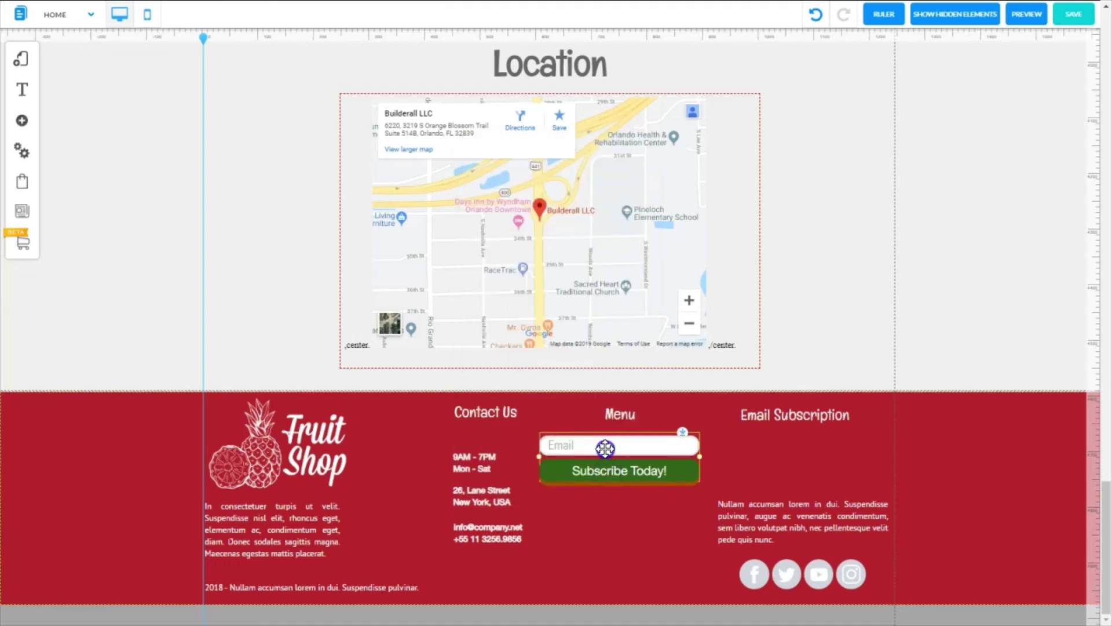
- Move the opt-in form beneath the Email Subscription heading and widen it to the page's right margin line
{"action": "left_click_drag", "start_coordinate": [604, 448], "coordinate": [788, 460]}
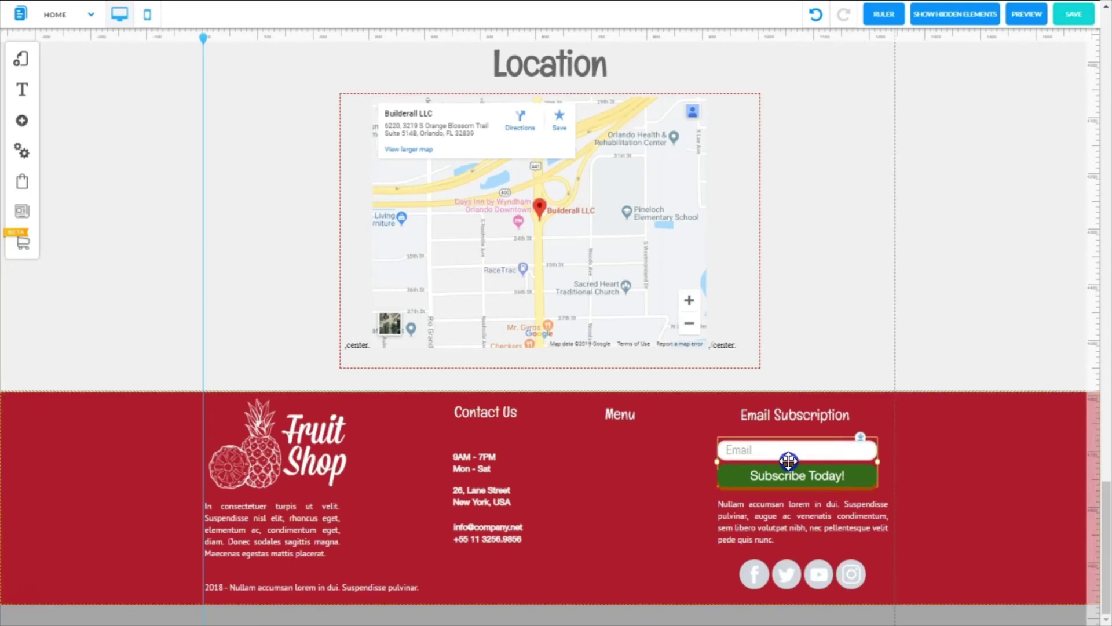
{"action": "left_click_drag", "start_coordinate": [878, 462], "coordinate": [896, 463]}
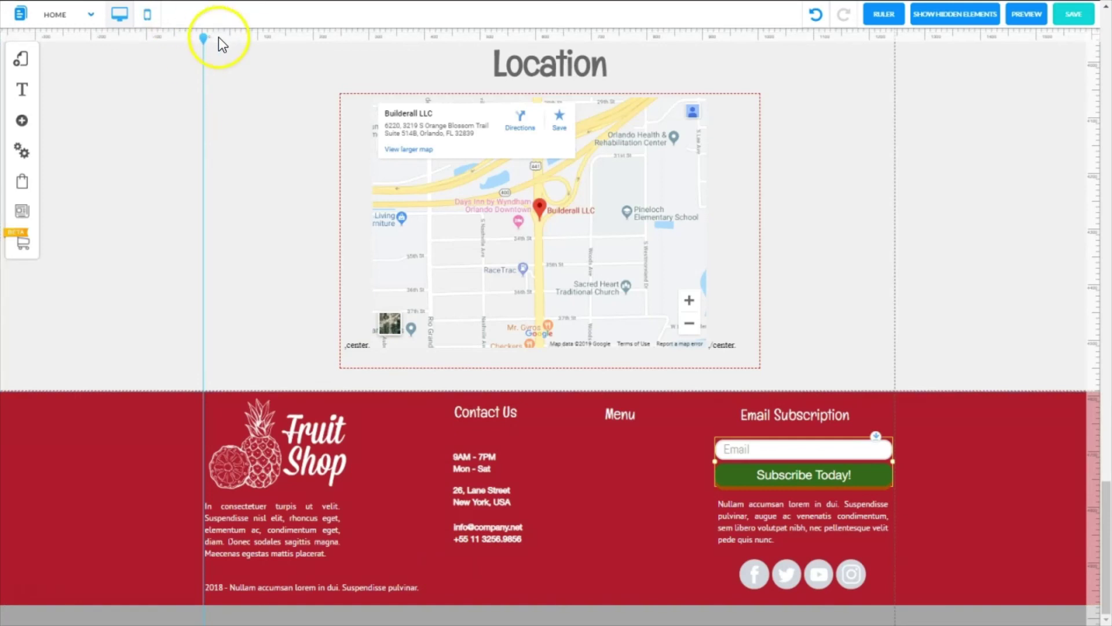
- Place a vertical ruler guide at the left edge of the Contact Us column and a horizontal guide just above the footer headings
{"action": "mouse_move", "coordinate": [203, 39]}
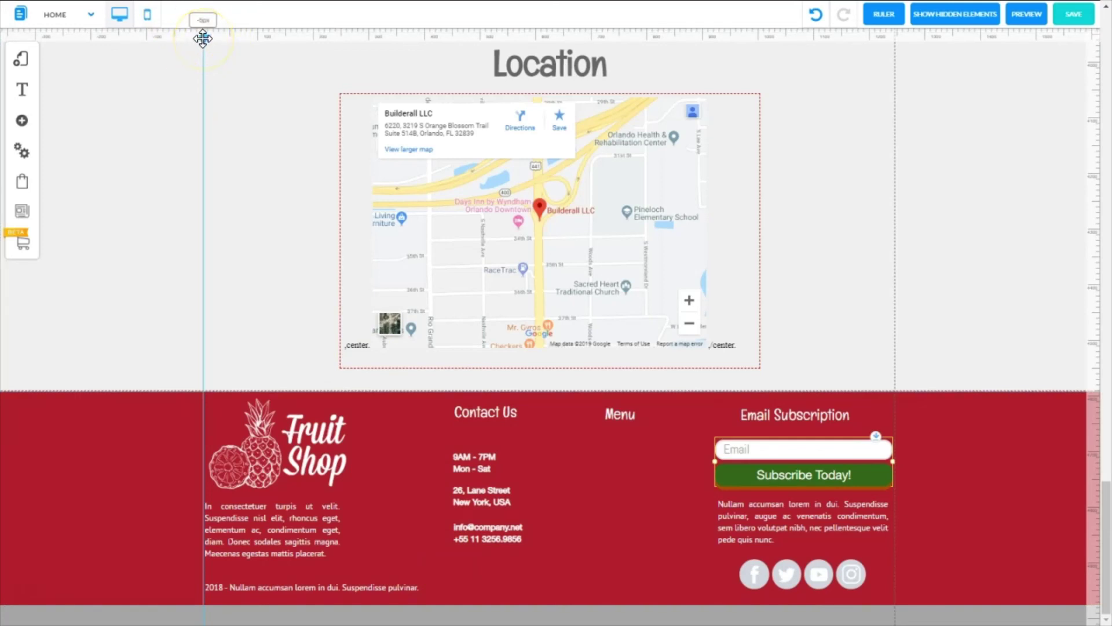
{"action": "left_click", "coordinate": [203, 38]}
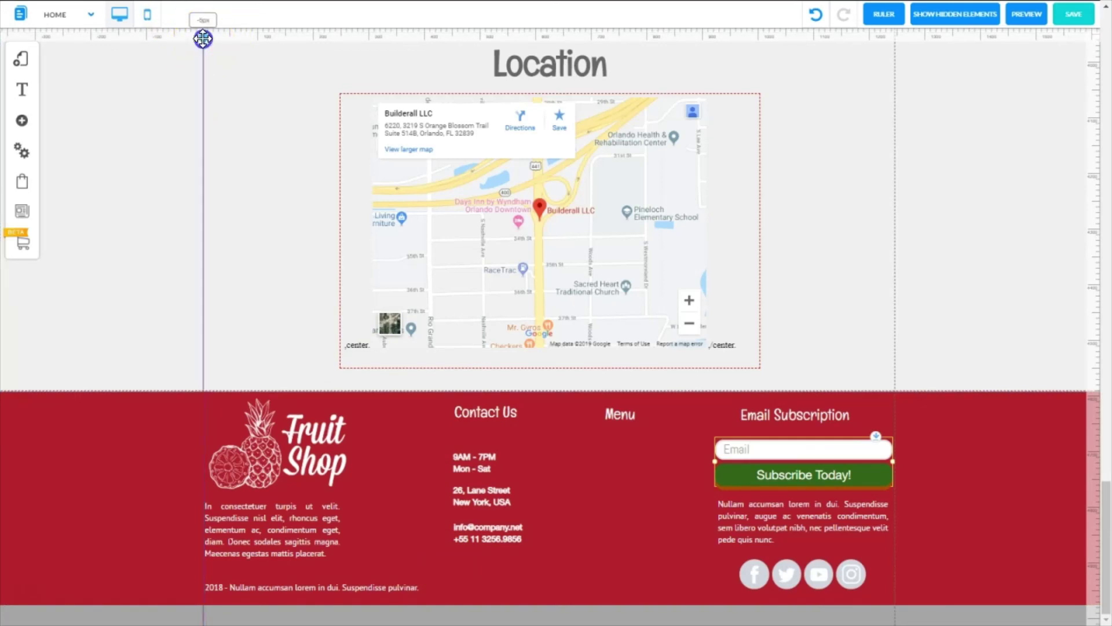
{"action": "left_click_drag", "start_coordinate": [203, 39], "coordinate": [451, 79]}
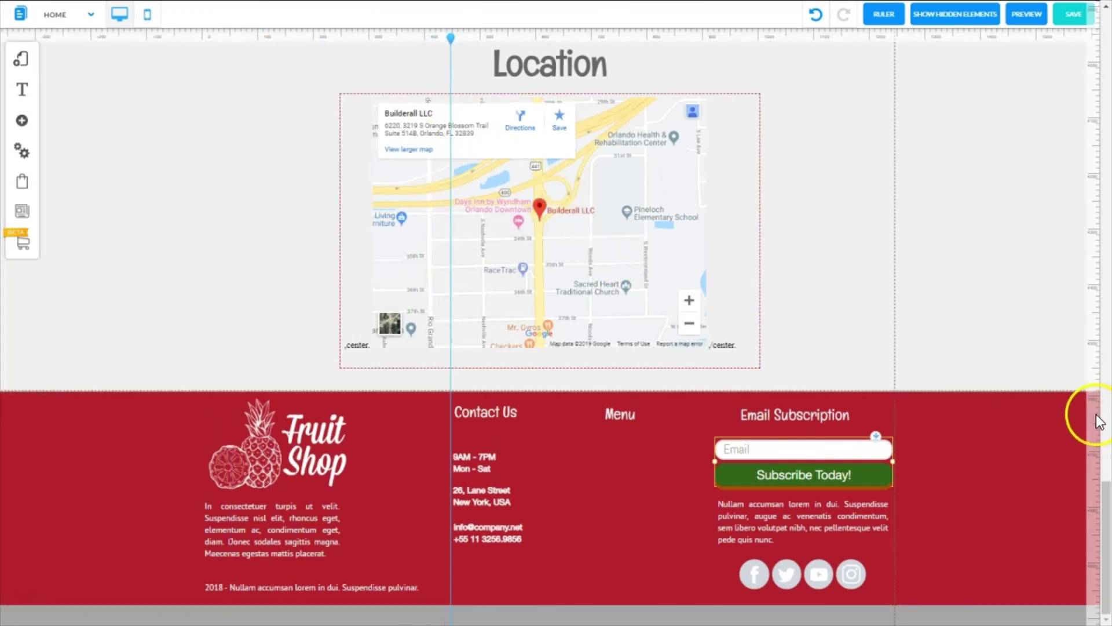
{"action": "left_click_drag", "start_coordinate": [1093, 404], "coordinate": [1091, 405]}
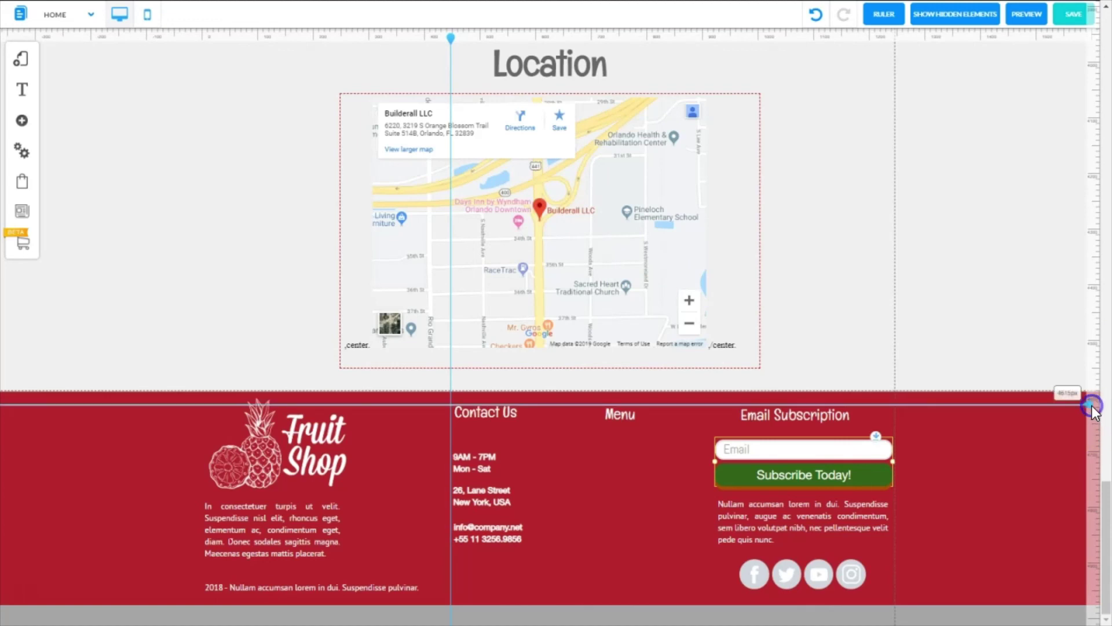
- Align the Contact Us heading with both guides and the opening hours text with the vertical guide
{"action": "left_click", "coordinate": [478, 414]}
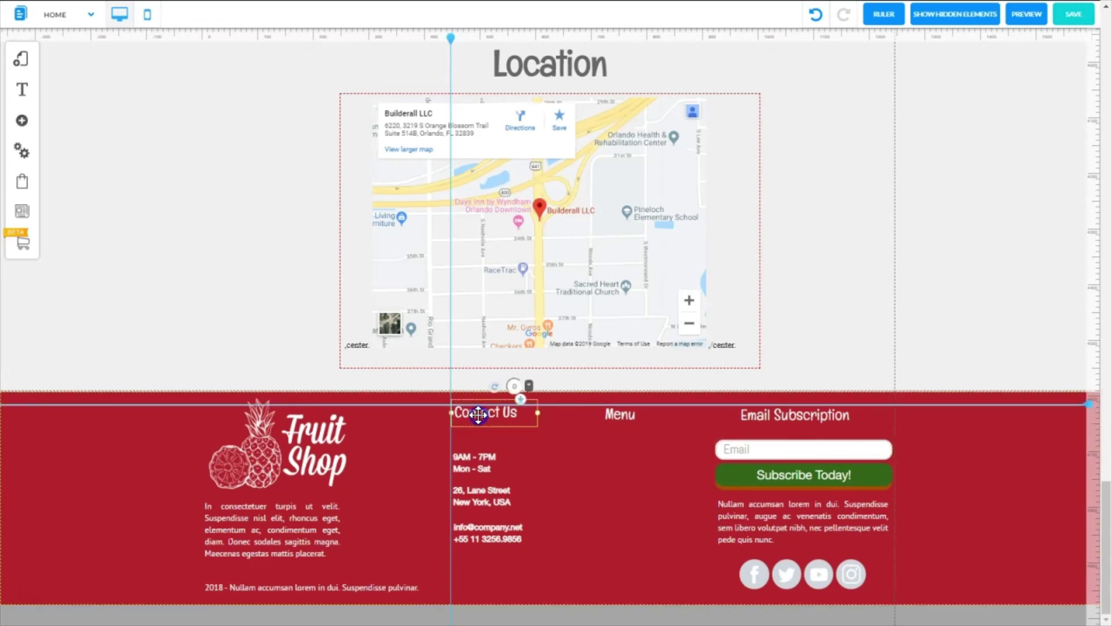
{"action": "left_click_drag", "start_coordinate": [478, 414], "coordinate": [477, 416]}
{"action": "left_click_drag", "start_coordinate": [478, 417], "coordinate": [481, 422]}
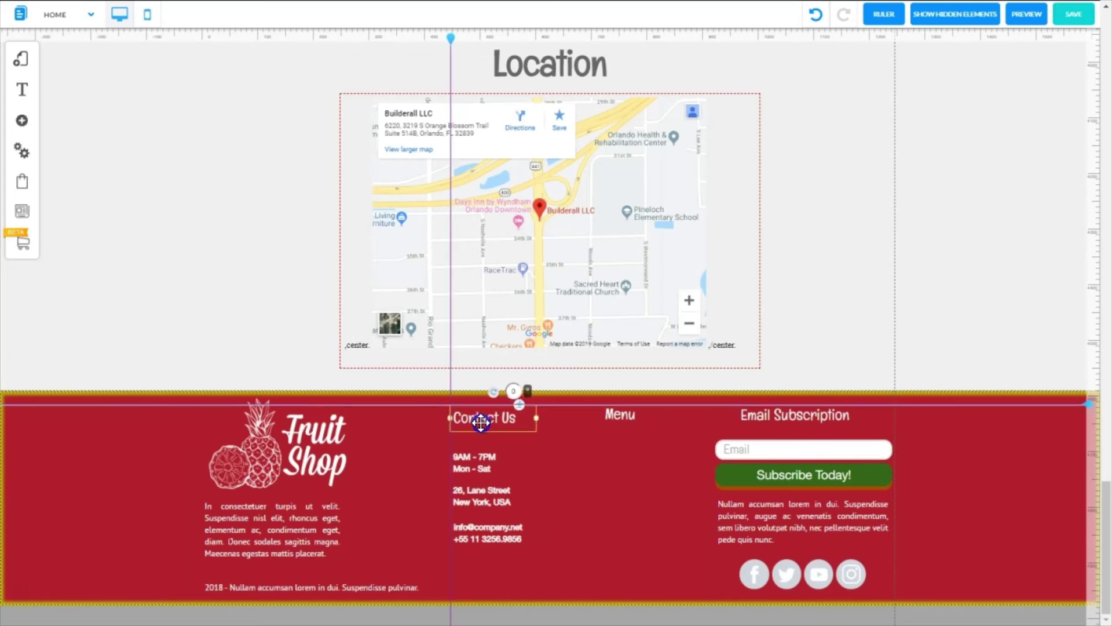
{"action": "left_click_drag", "start_coordinate": [474, 461], "coordinate": [467, 465]}
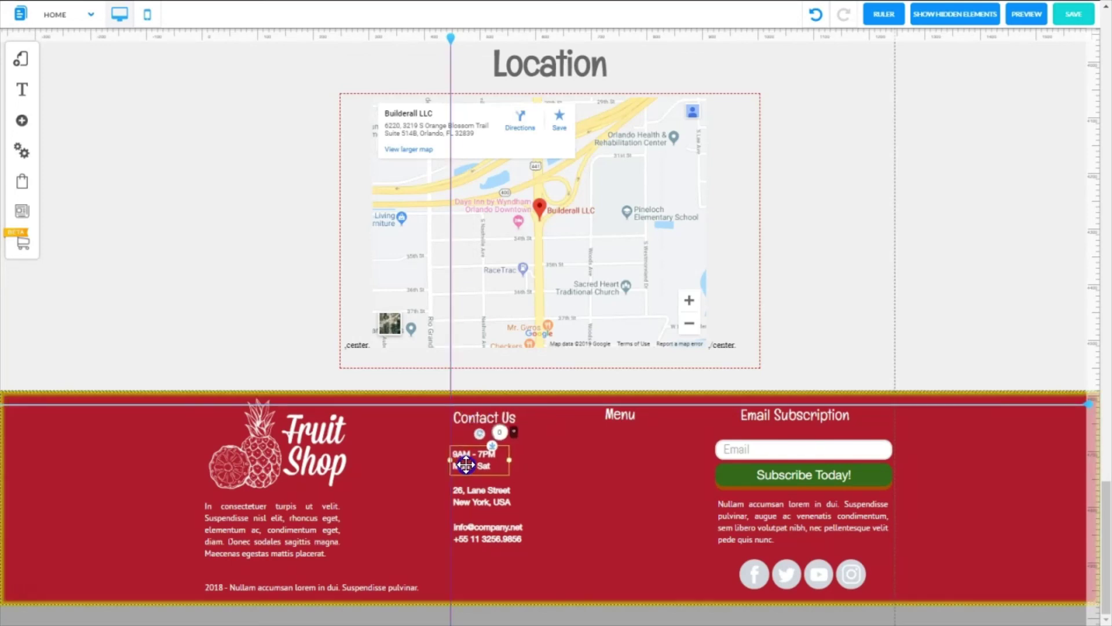
- Line up the Menu and Email Subscription headings with the Contact Us heading, shifting Menu slightly left
{"action": "left_click", "coordinate": [627, 414]}
{"action": "left_click_drag", "start_coordinate": [628, 414], "coordinate": [625, 423]}
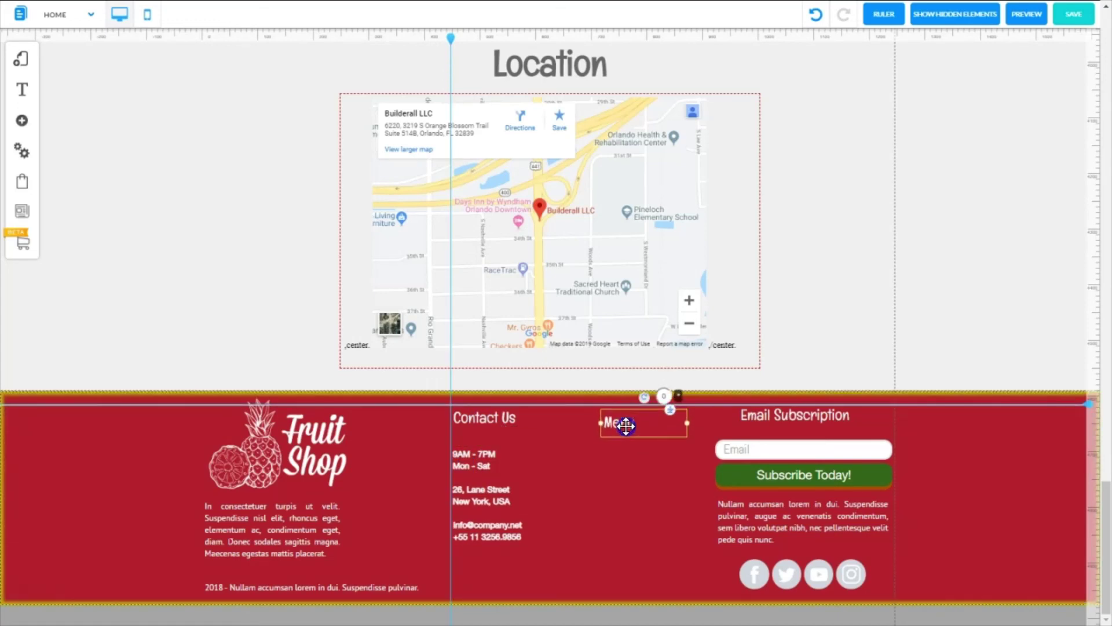
{"action": "left_click_drag", "start_coordinate": [620, 422], "coordinate": [607, 422]}
{"action": "left_click", "coordinate": [774, 417]}
{"action": "left_click_drag", "start_coordinate": [774, 417], "coordinate": [777, 421]}
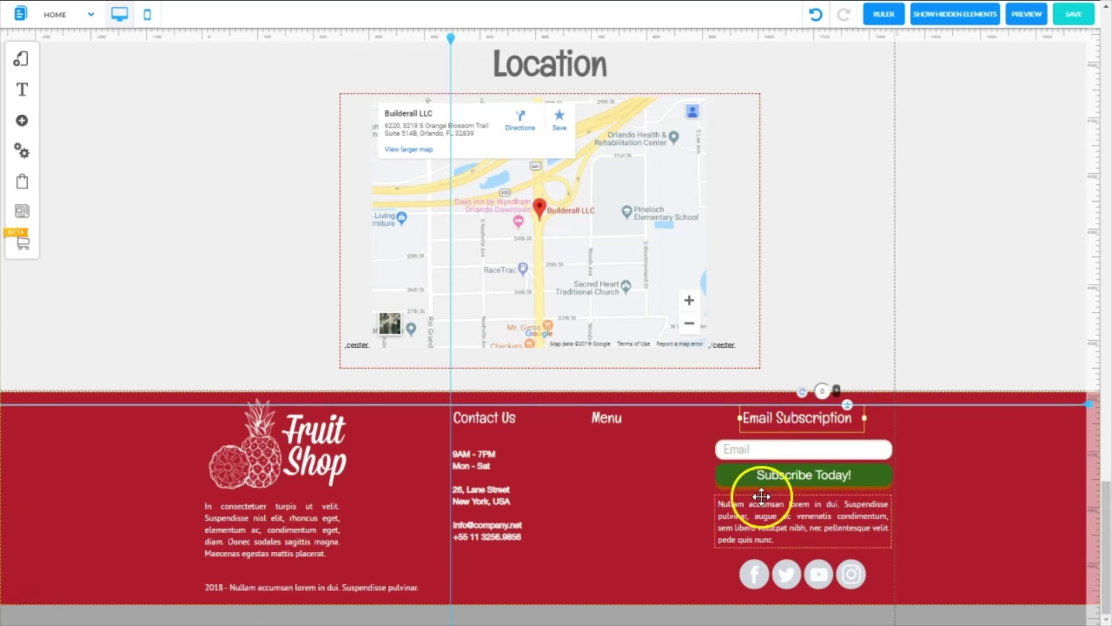
- Adjust the positions of the opt-in form, paragraph and social icons below Email Subscription, and nudge the 2018 copyright line upward
{"action": "left_click", "coordinate": [805, 582]}
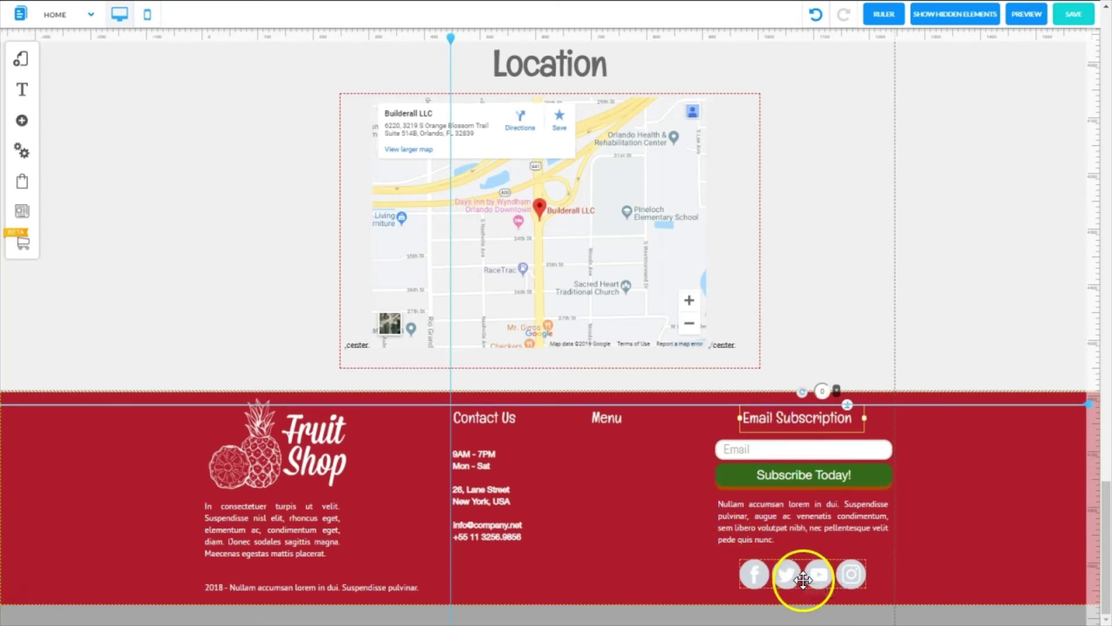
{"action": "left_click", "coordinate": [802, 578]}
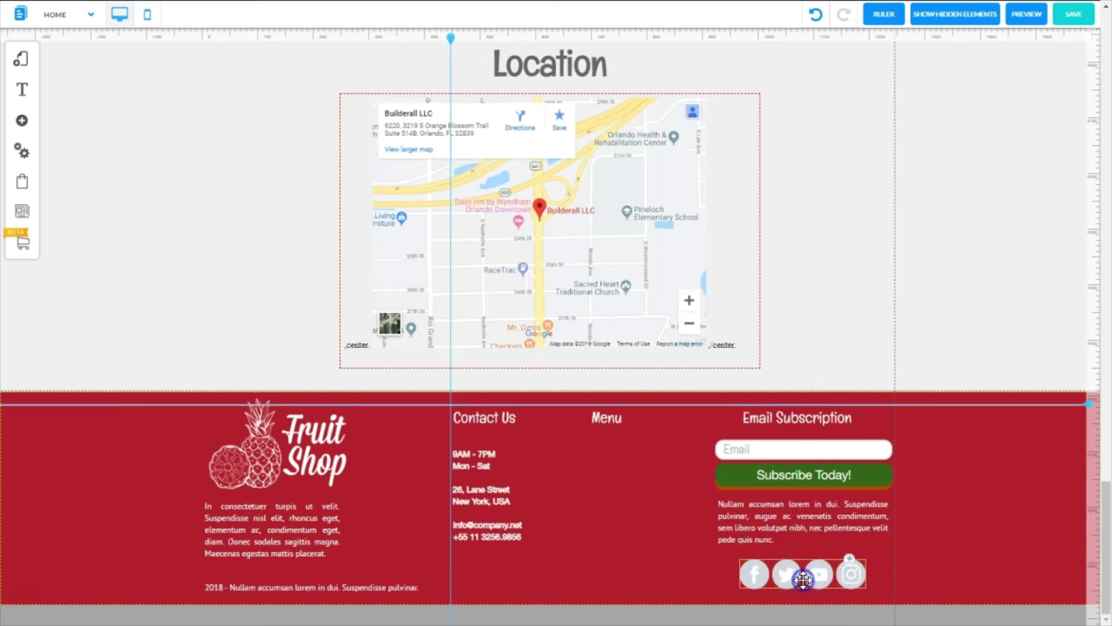
{"action": "left_click", "coordinate": [800, 515]}
{"action": "left_click_drag", "start_coordinate": [801, 515], "coordinate": [805, 523]}
{"action": "left_click_drag", "start_coordinate": [787, 461], "coordinate": [789, 472]}
{"action": "left_click", "coordinate": [785, 419]}
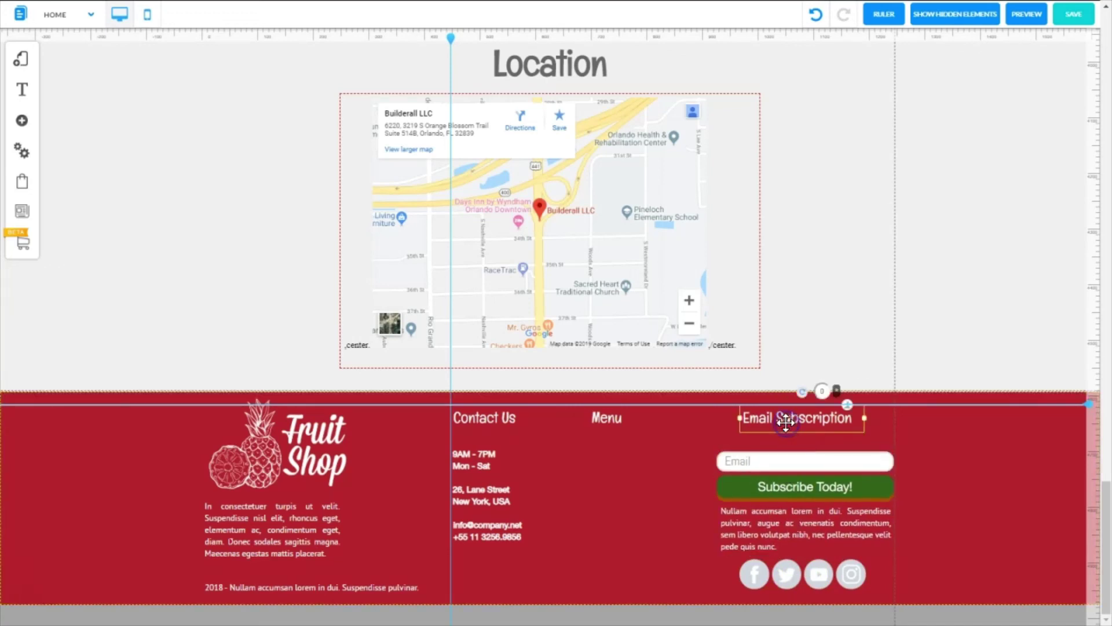
{"action": "left_click_drag", "start_coordinate": [786, 422], "coordinate": [786, 422]}
{"action": "left_click_drag", "start_coordinate": [798, 470], "coordinate": [798, 460]}
{"action": "left_click_drag", "start_coordinate": [273, 587], "coordinate": [274, 579]}
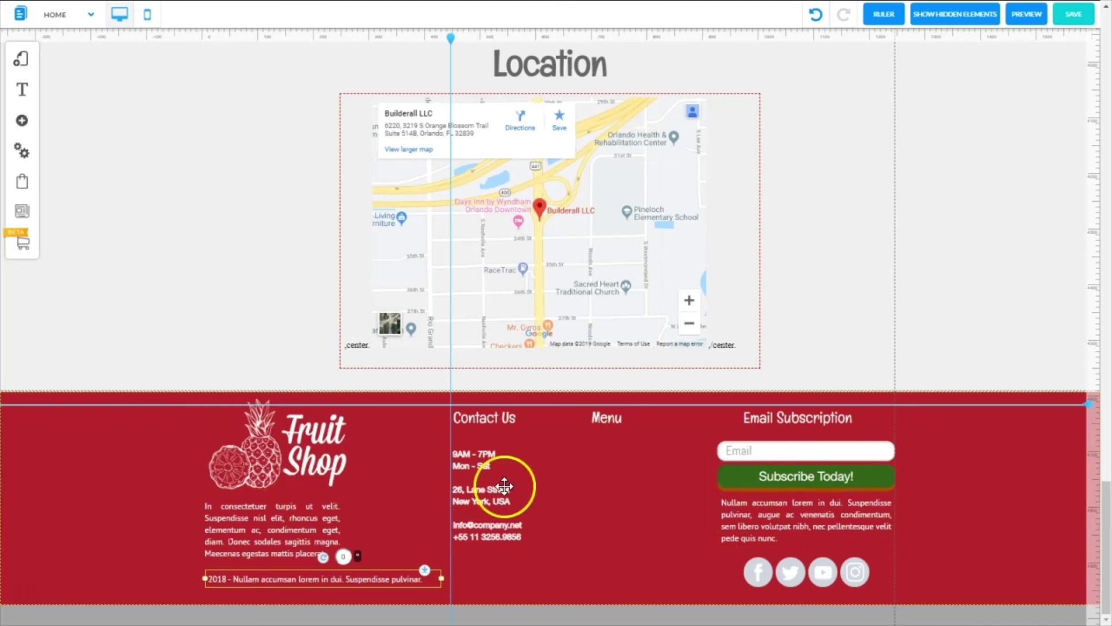
- Remove the horizontal and vertical guides and hide the ruler
{"action": "double_click", "coordinate": [1089, 405]}
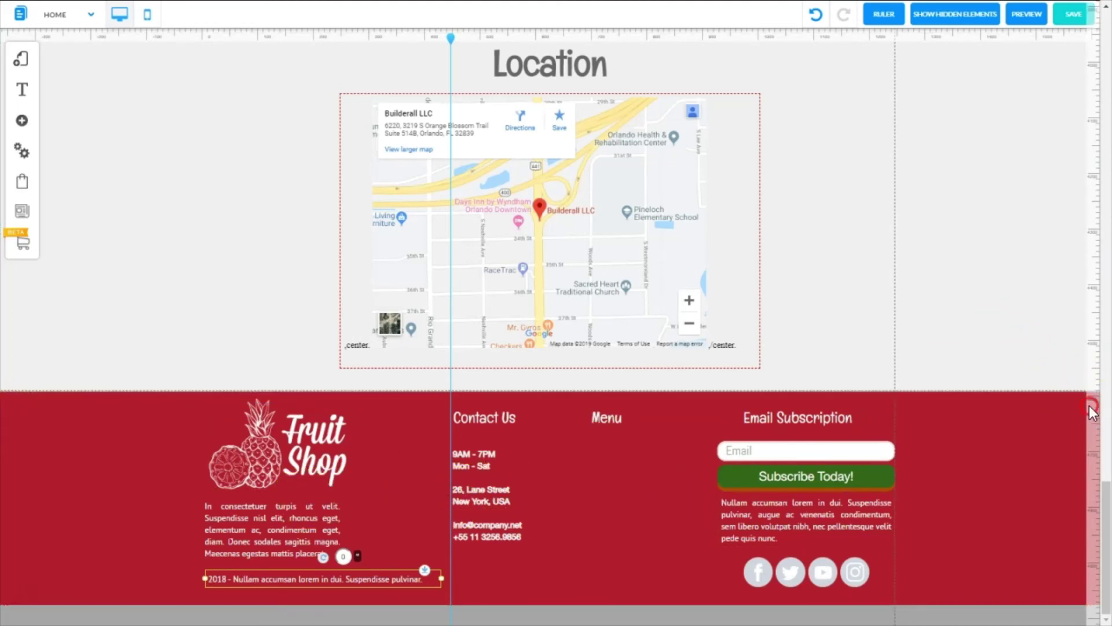
{"action": "double_click", "coordinate": [450, 36]}
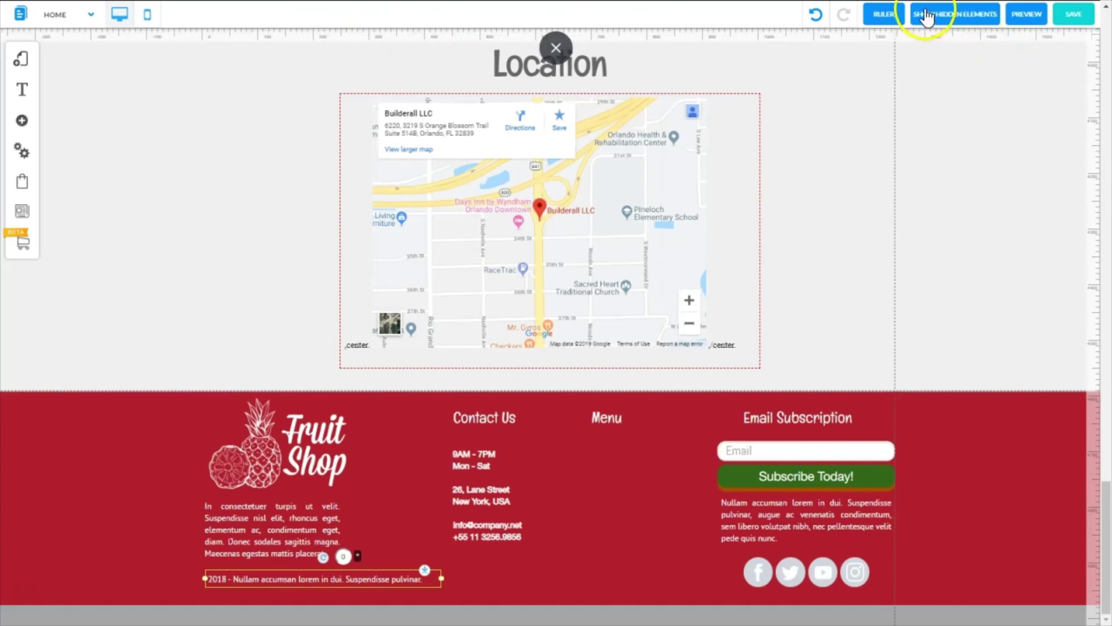
{"action": "left_click", "coordinate": [893, 12]}
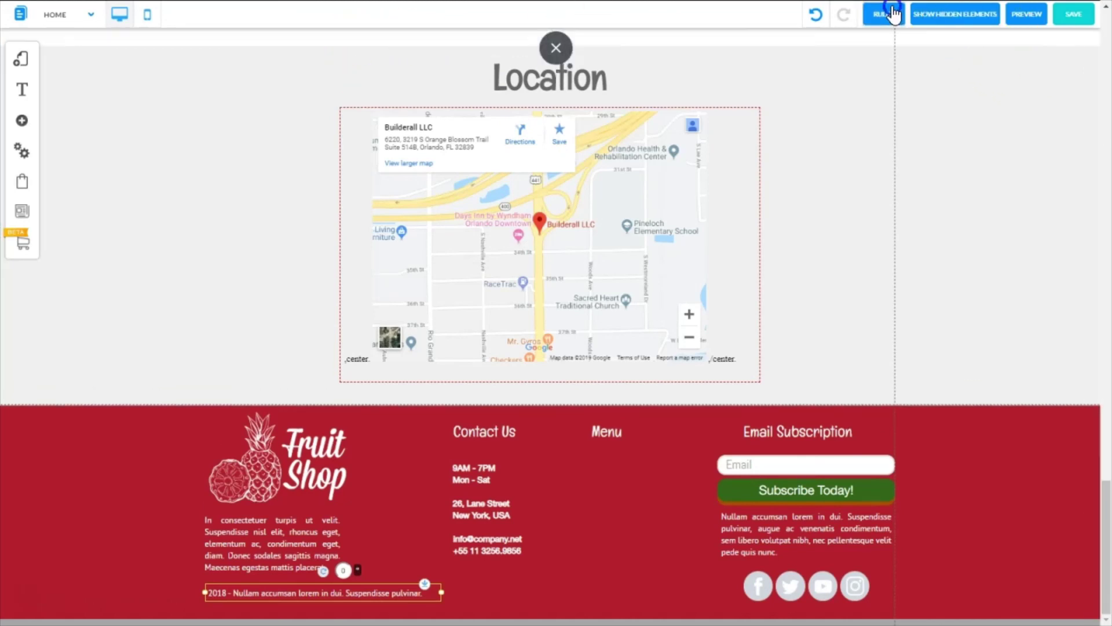
- Preview the page down to the finished footer and return to editing
{"action": "left_click", "coordinate": [1028, 13]}
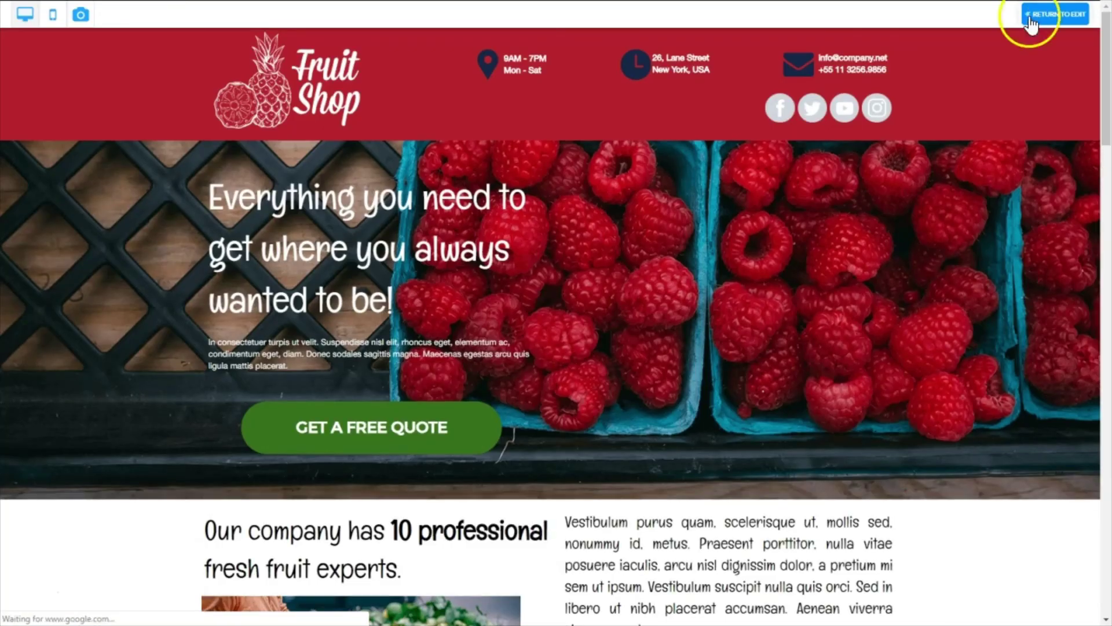
{"action": "left_click_drag", "start_coordinate": [1106, 77], "coordinate": [1105, 544]}
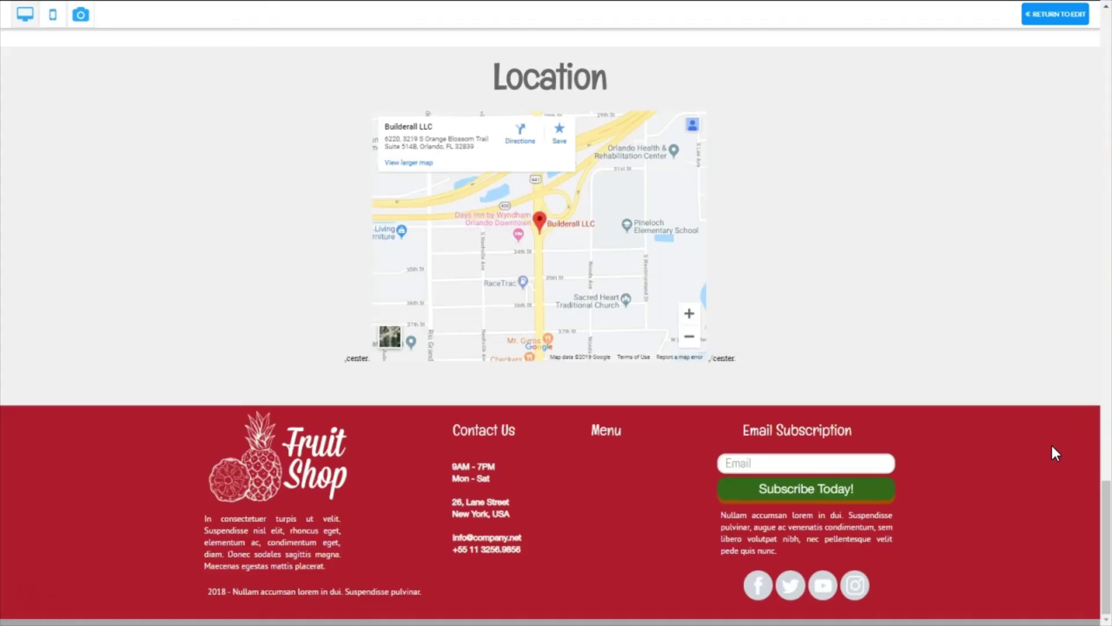
{"action": "left_click", "coordinate": [1055, 14]}
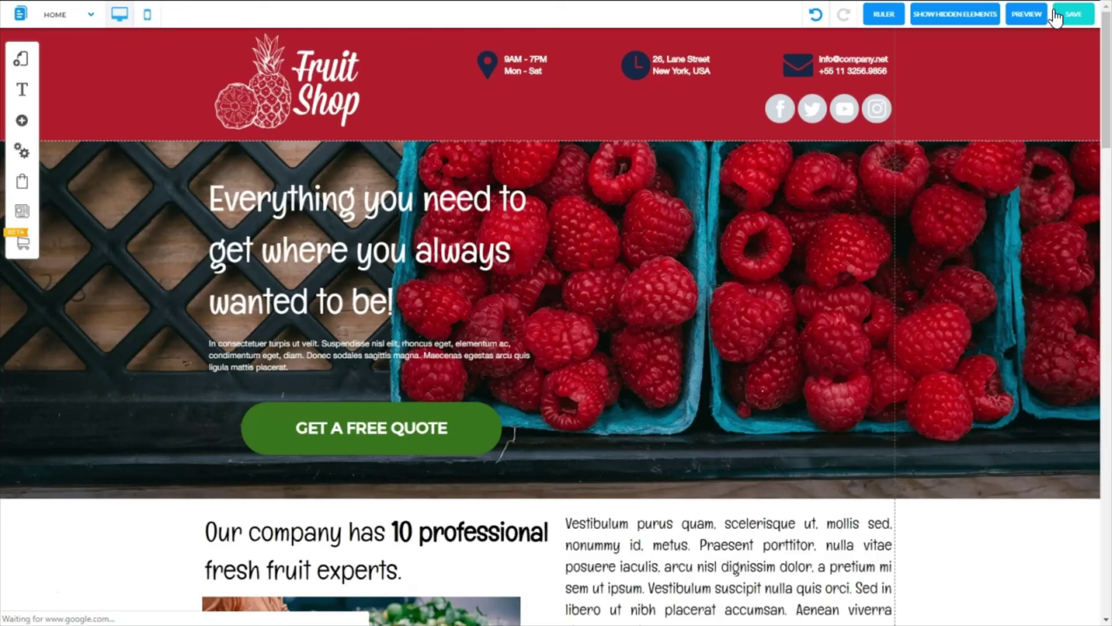
- Save the site changes with the default layout included
{"action": "left_click", "coordinate": [1071, 16]}
{"action": "left_click", "coordinate": [1071, 16]}
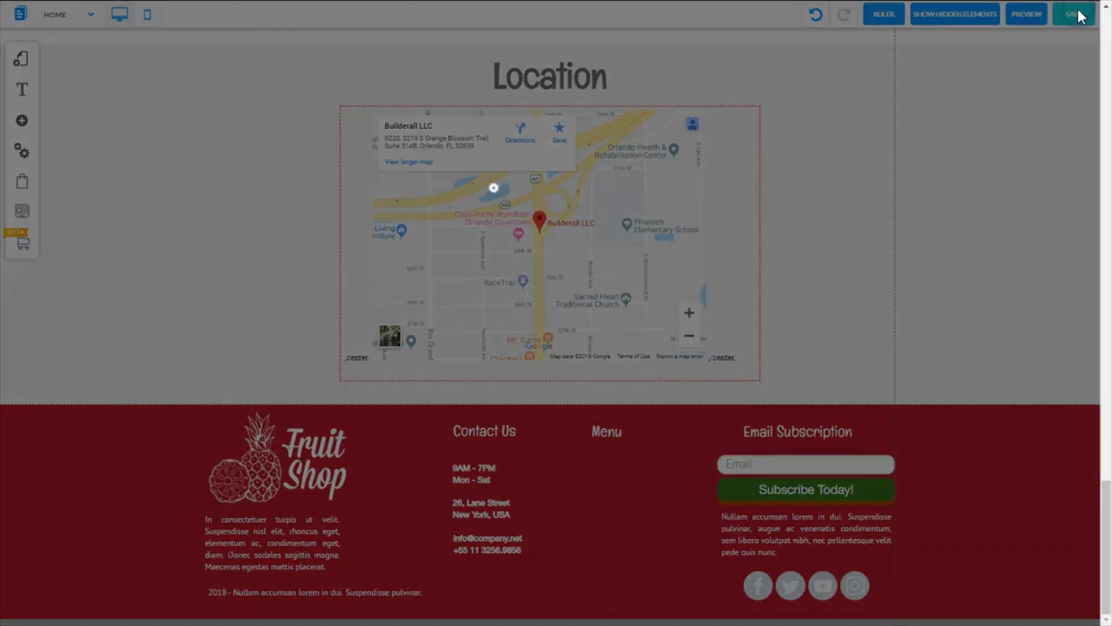
{"action": "left_click", "coordinate": [836, 96]}
{"action": "left_click", "coordinate": [689, 425]}
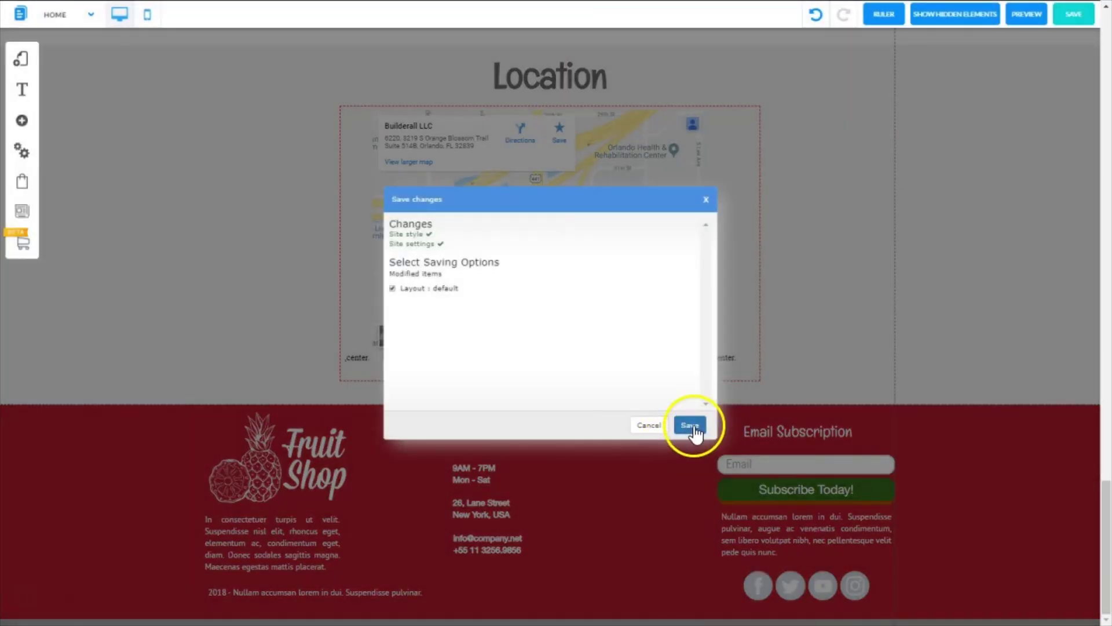